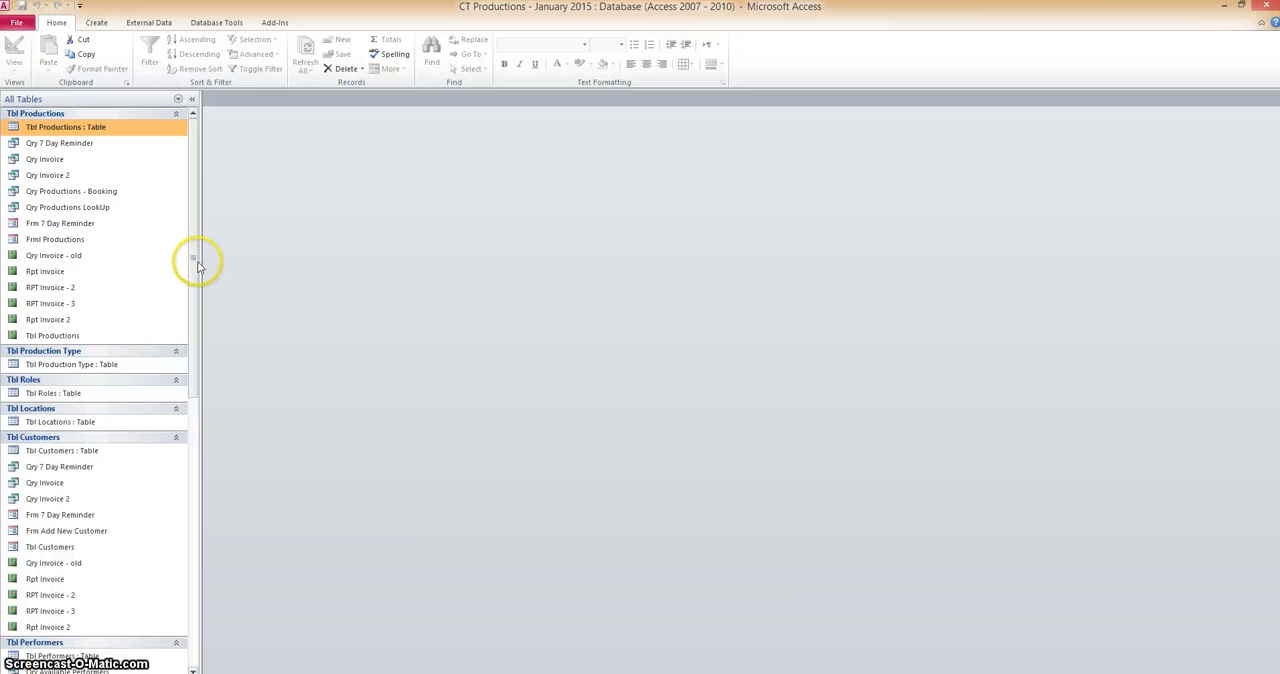
Find the existing switchboard form FrmSwitchboard among the database objects and open it.
drag(193, 271, 193, 289)
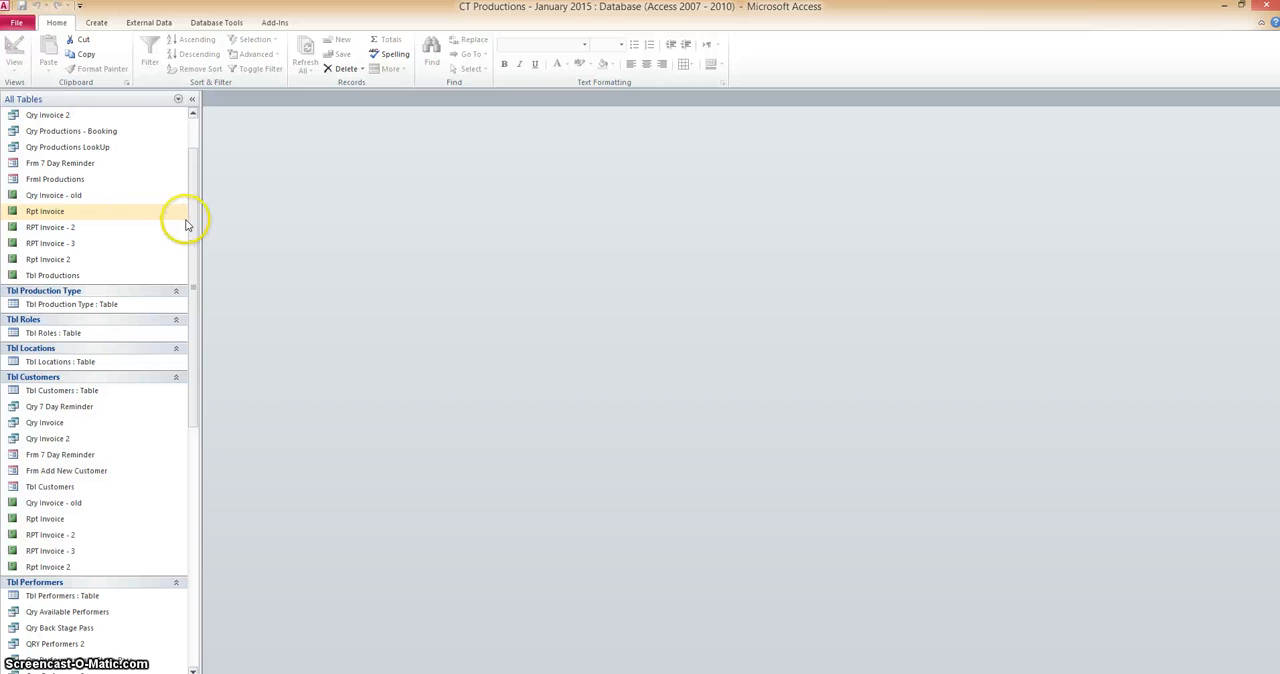
drag(192, 224, 213, 505)
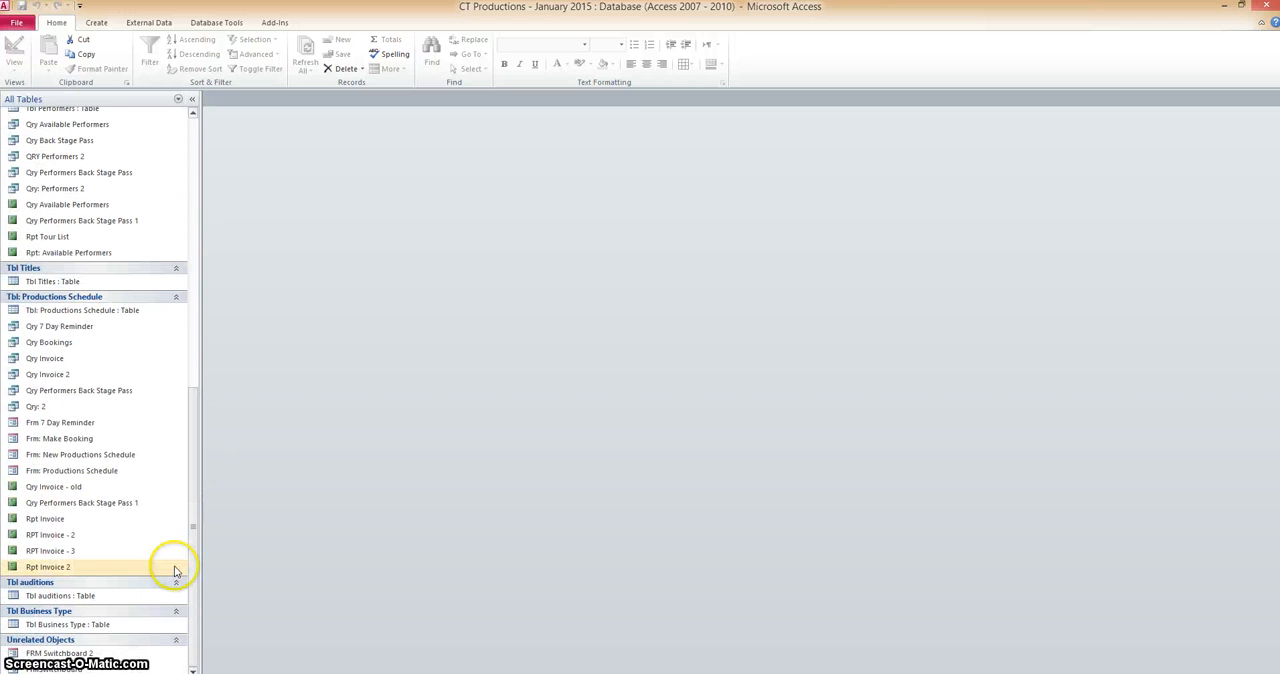
click(60, 668)
double_click(60, 668)
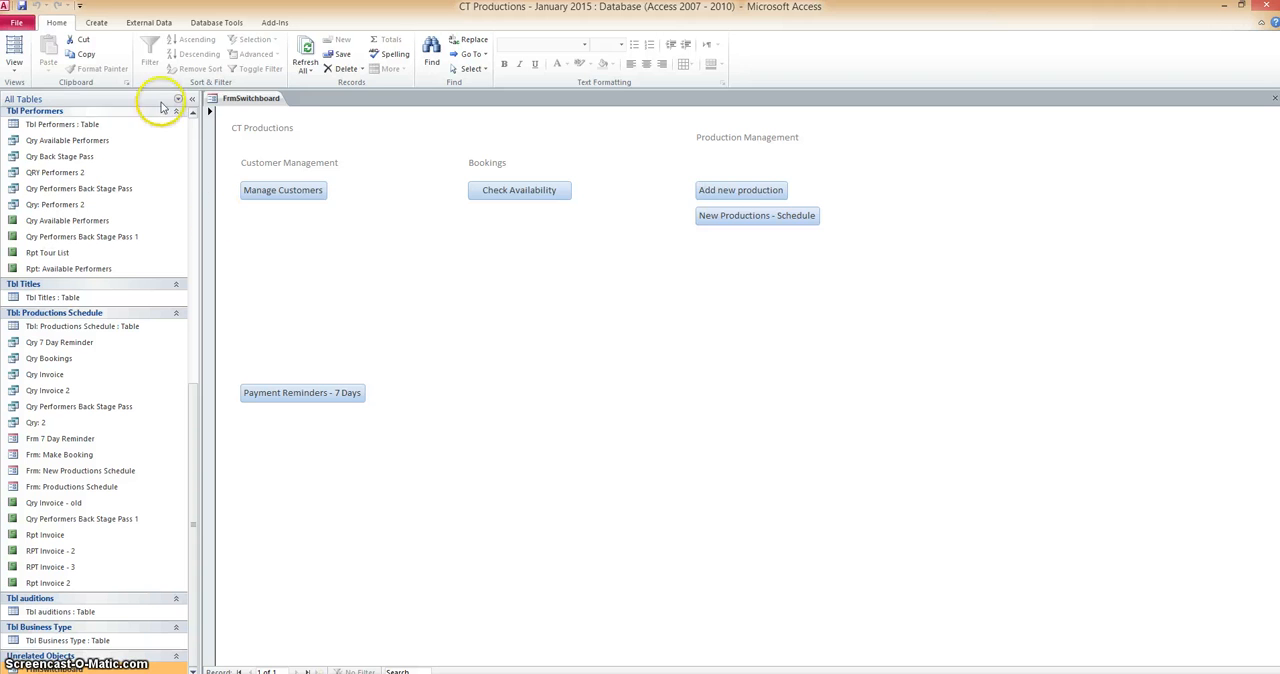
Create a new blank form for a second switchboard.
click(96, 22)
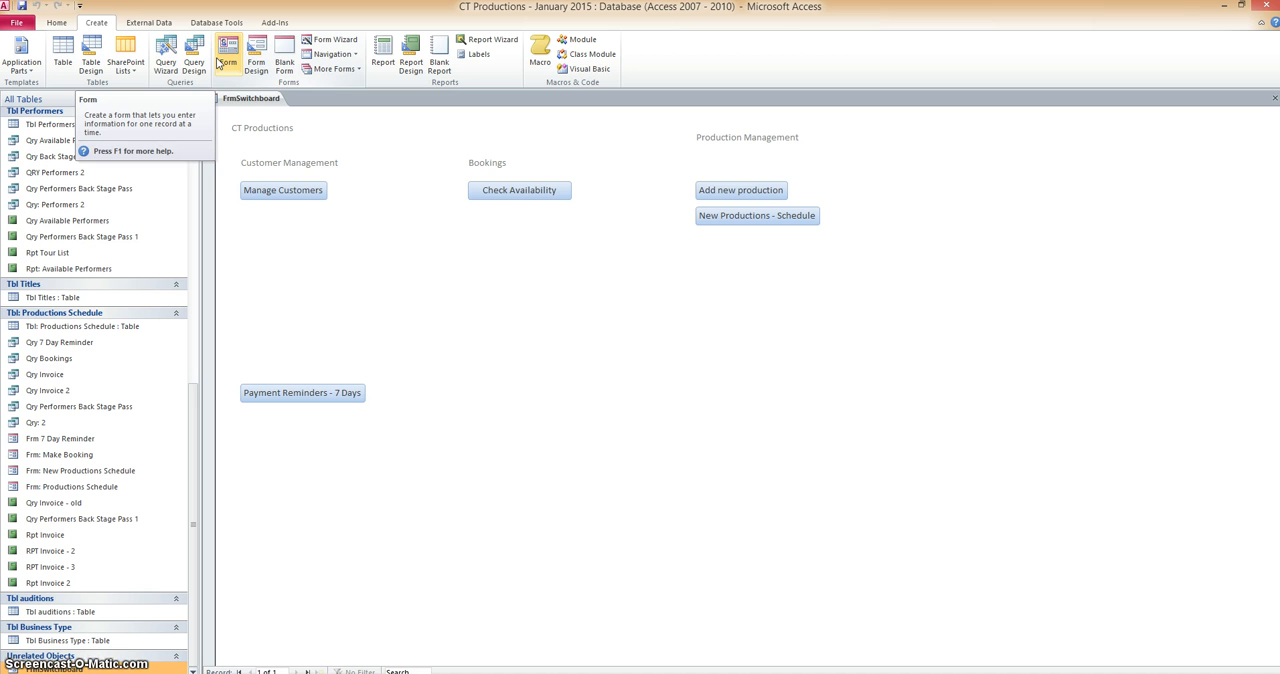
click(259, 99)
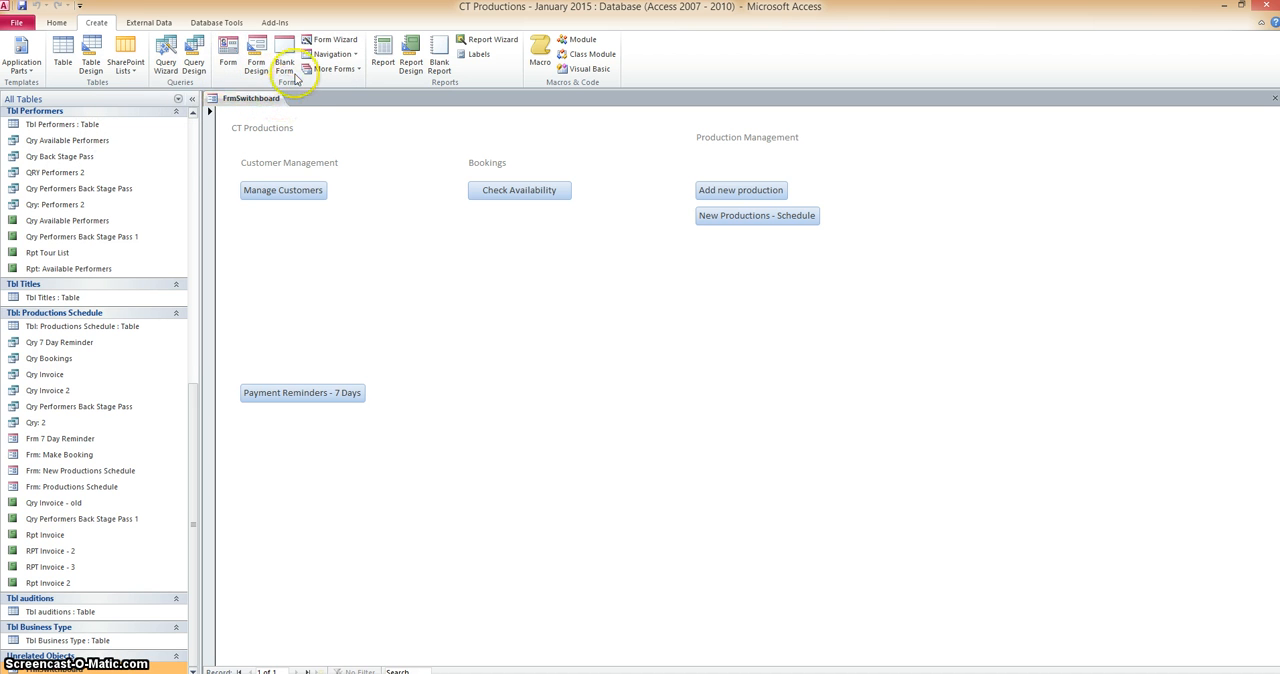
click(287, 58)
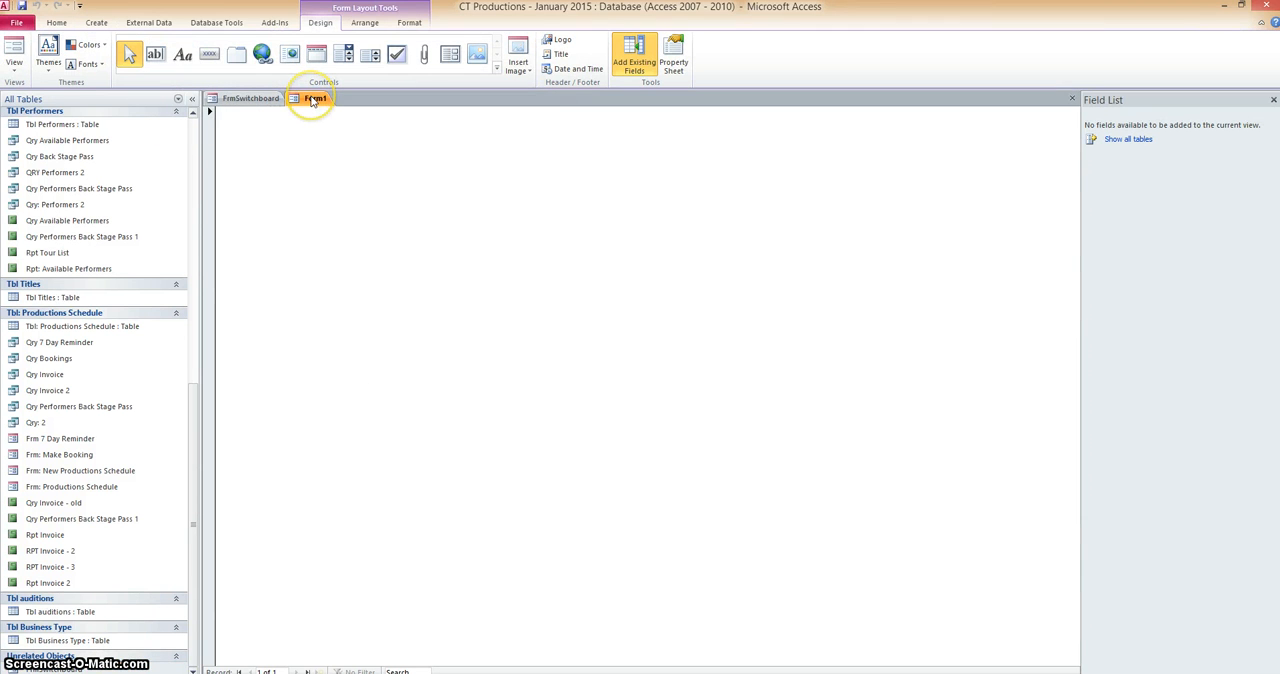
Save the blank form under the name FRMSwichboard 2.
right_click(313, 100)
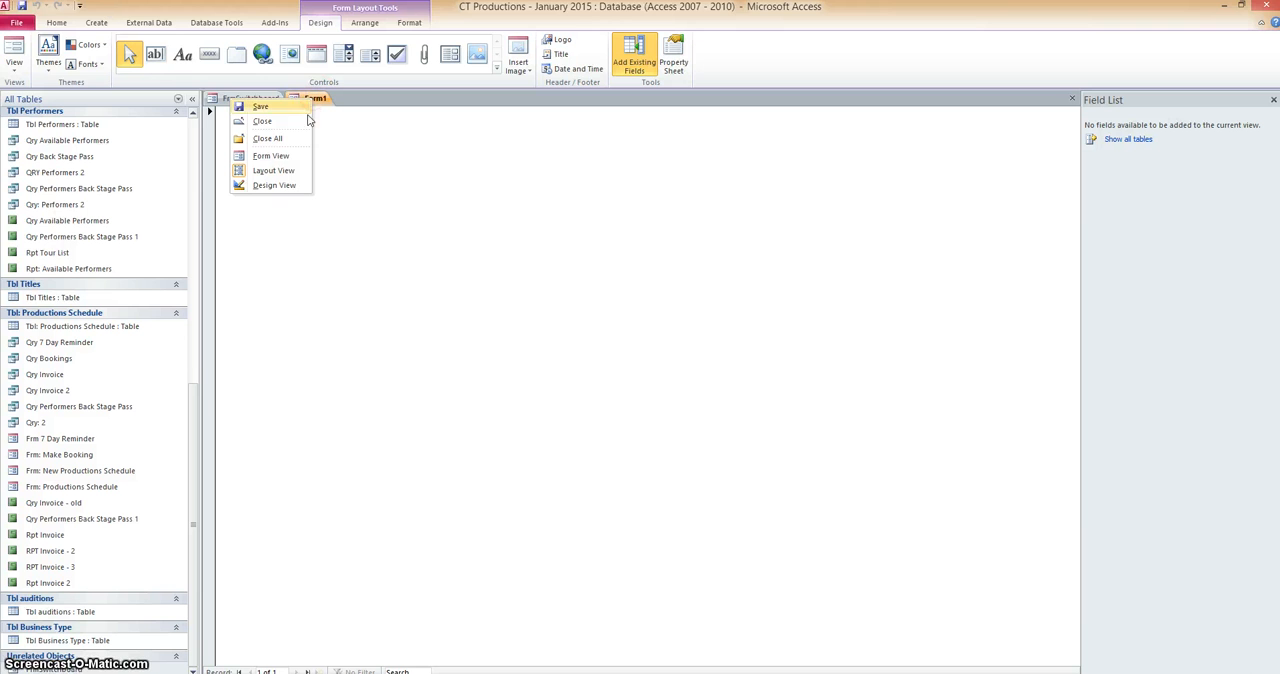
click(265, 106)
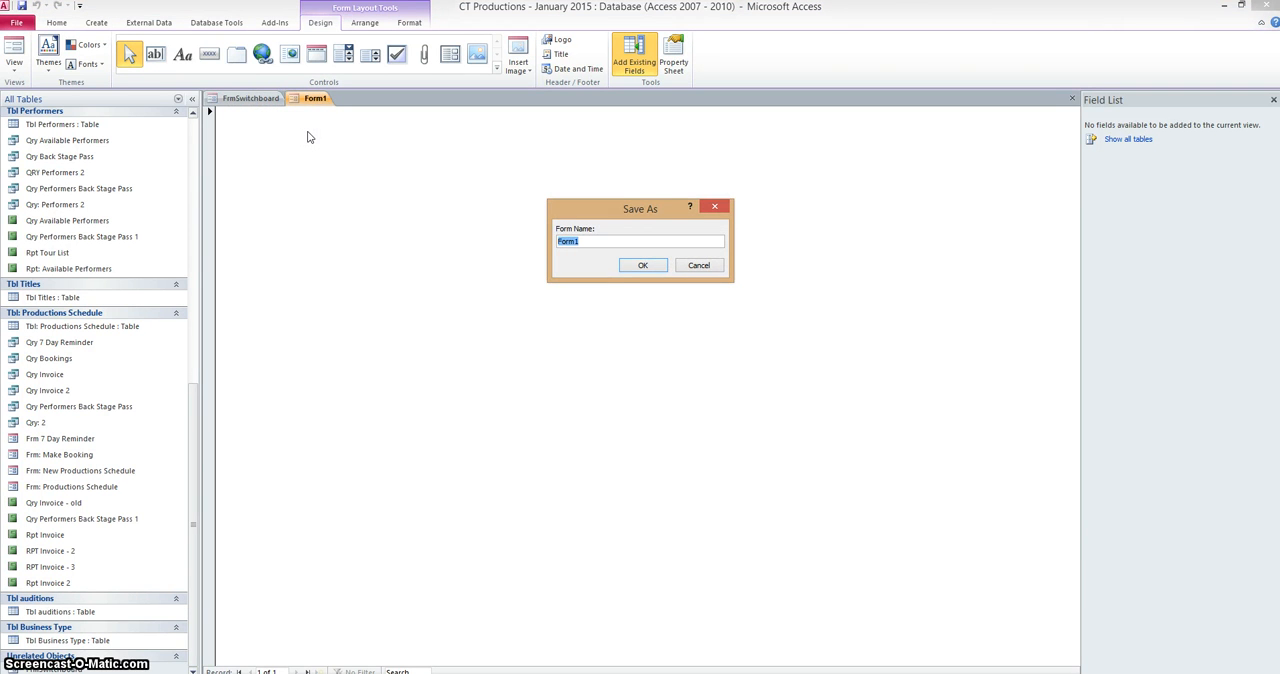
text(FRMSwitchboard 2)
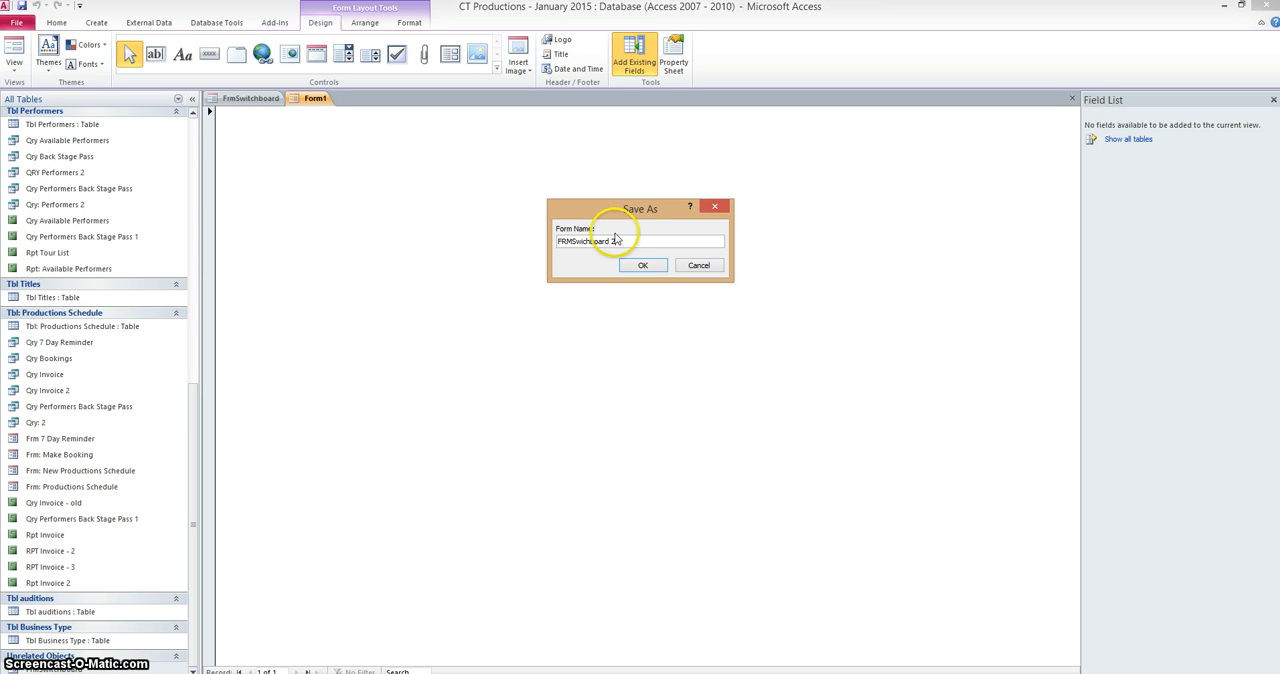
drag(557, 241, 604, 241)
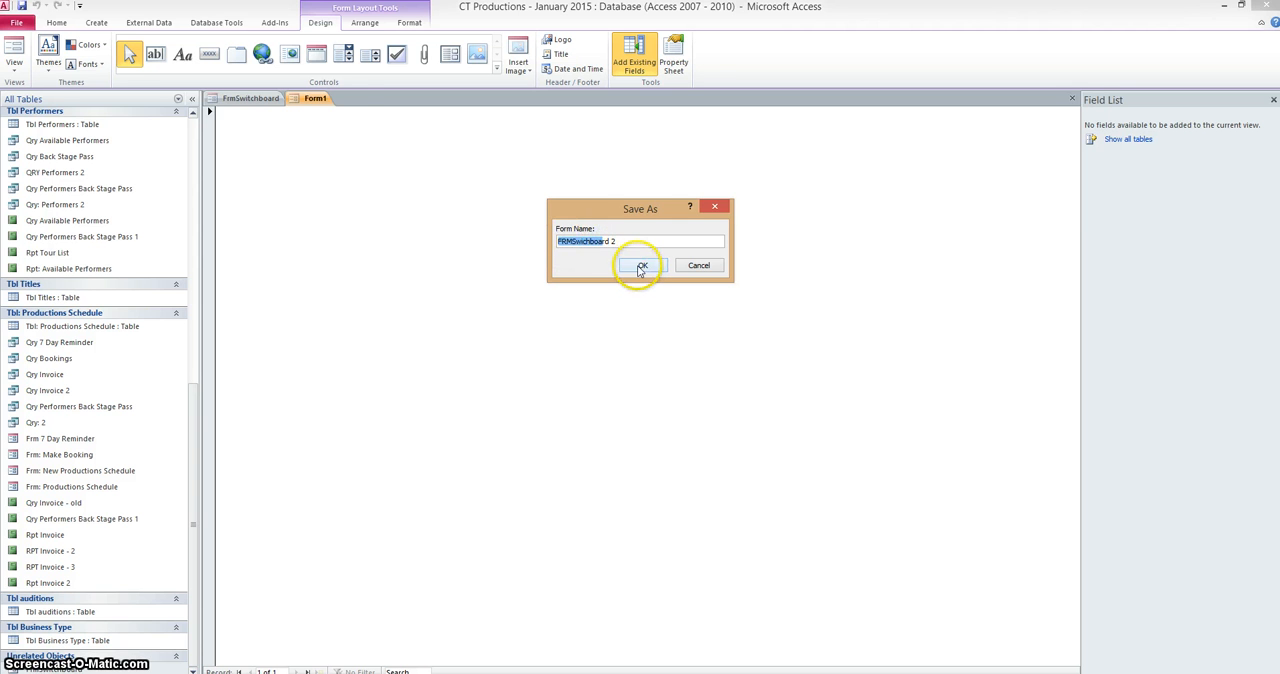
click(641, 267)
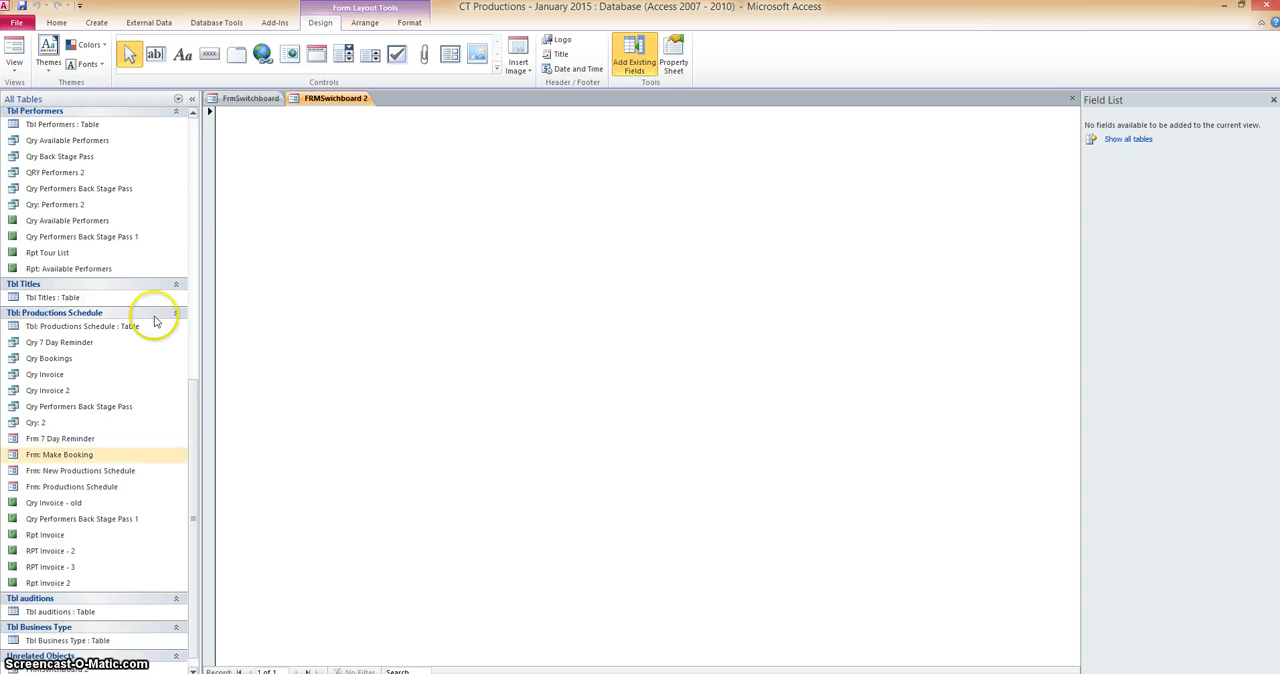
Open the Tbl Productions table and widen its ProductionID column so the full heading shows.
scroll(95, 390, up, 10)
click(357, 580)
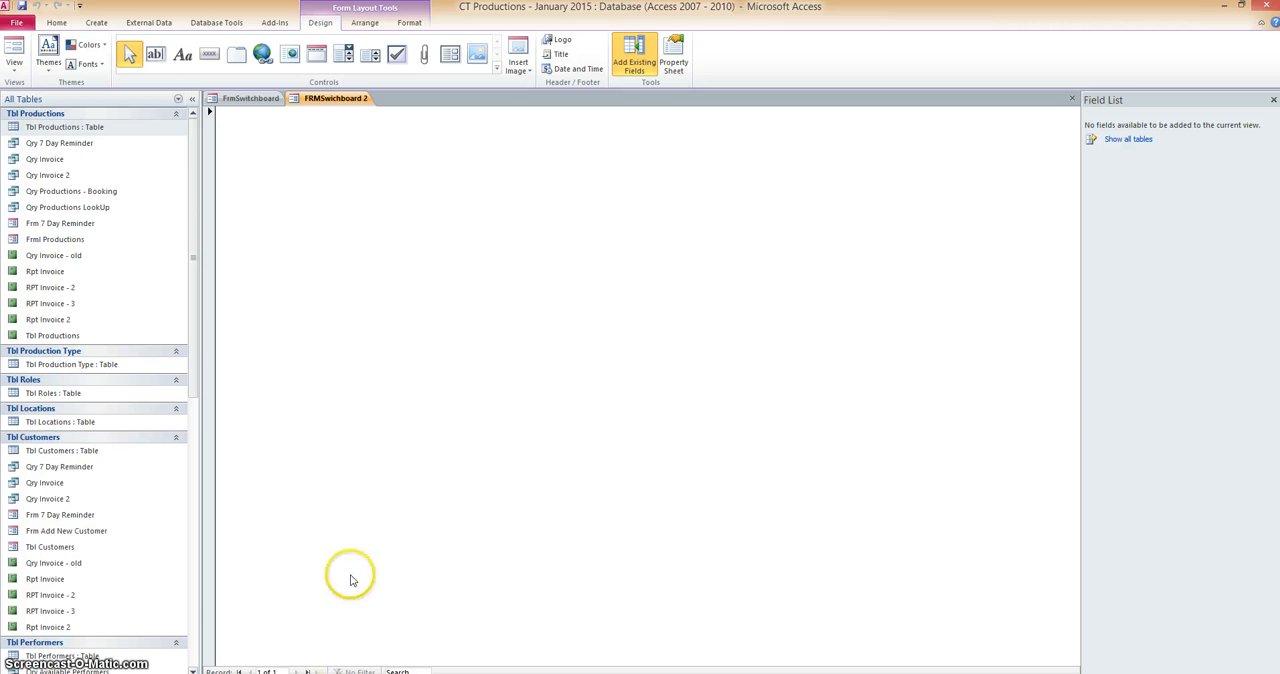
double_click(90, 127)
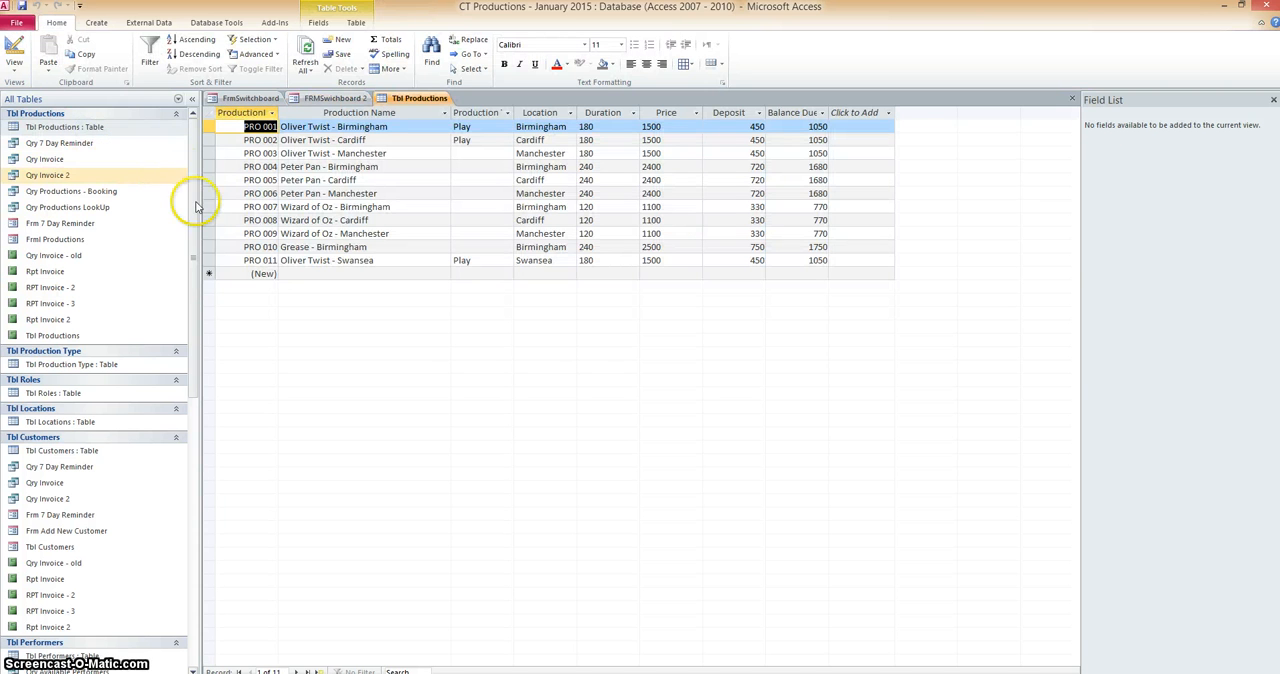
drag(278, 113, 316, 113)
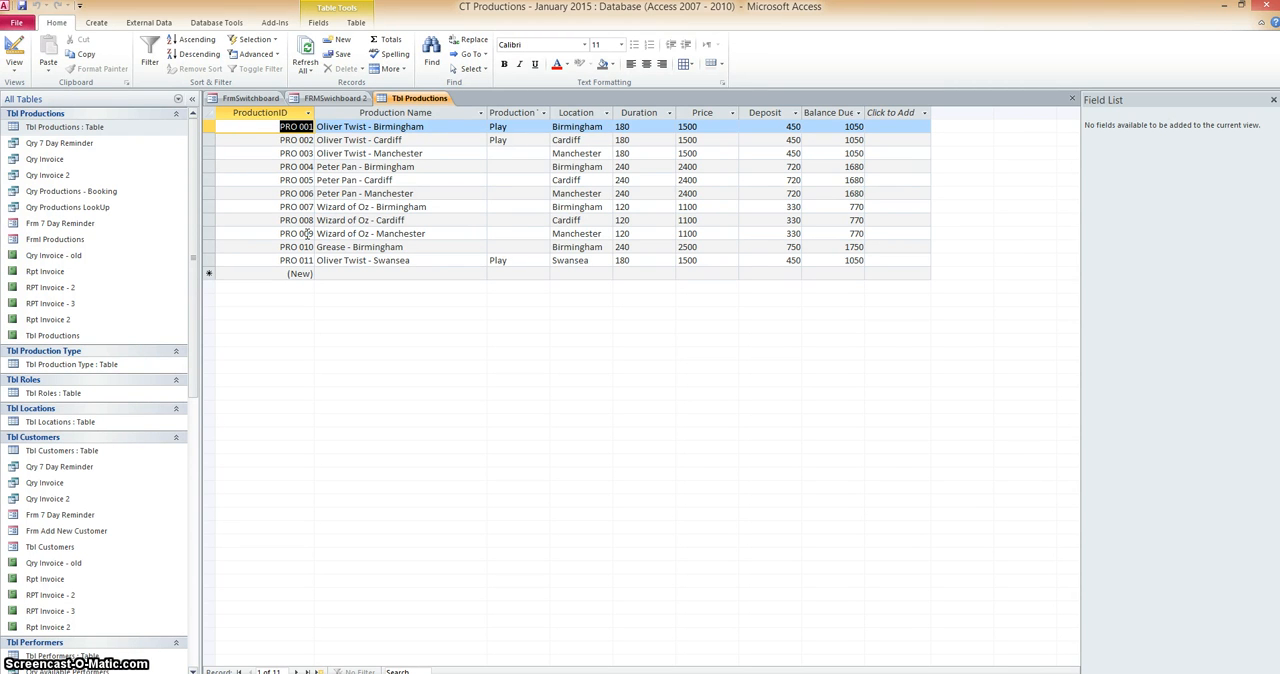
click(303, 233)
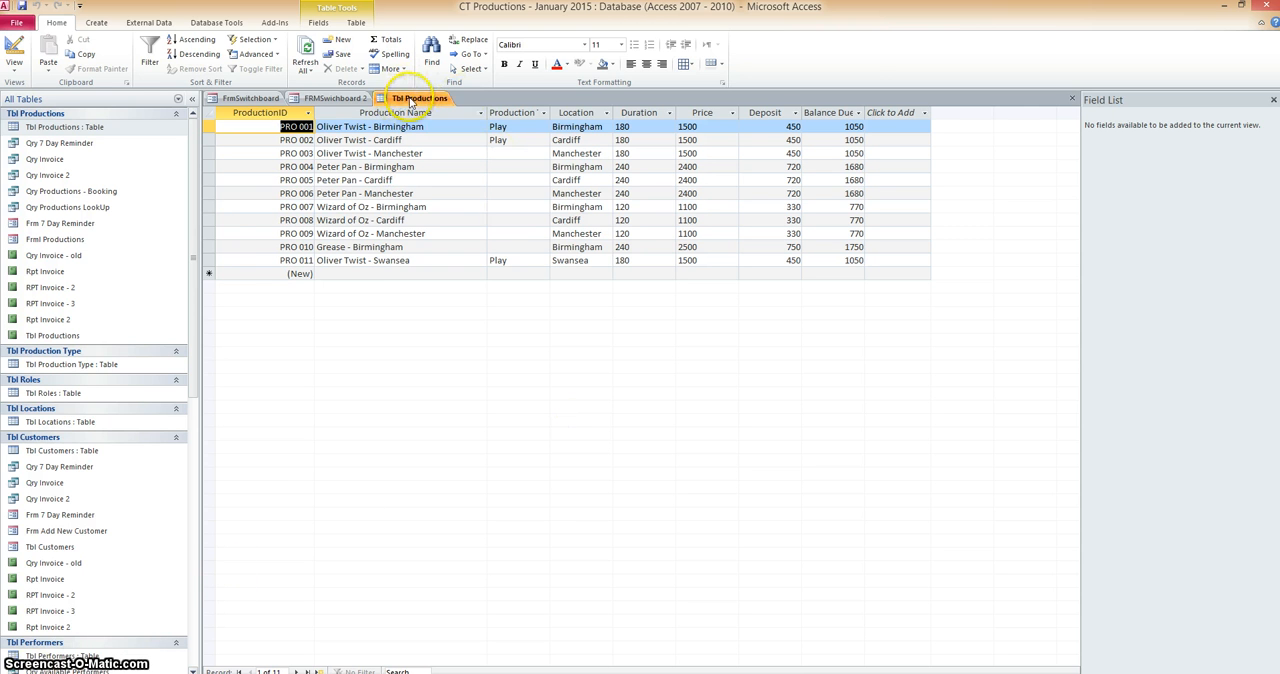
Create a form from Tbl Productions and, in Design View, widen it to about 26 on the ruler and deepen the Detail section to about 14.
click(97, 23)
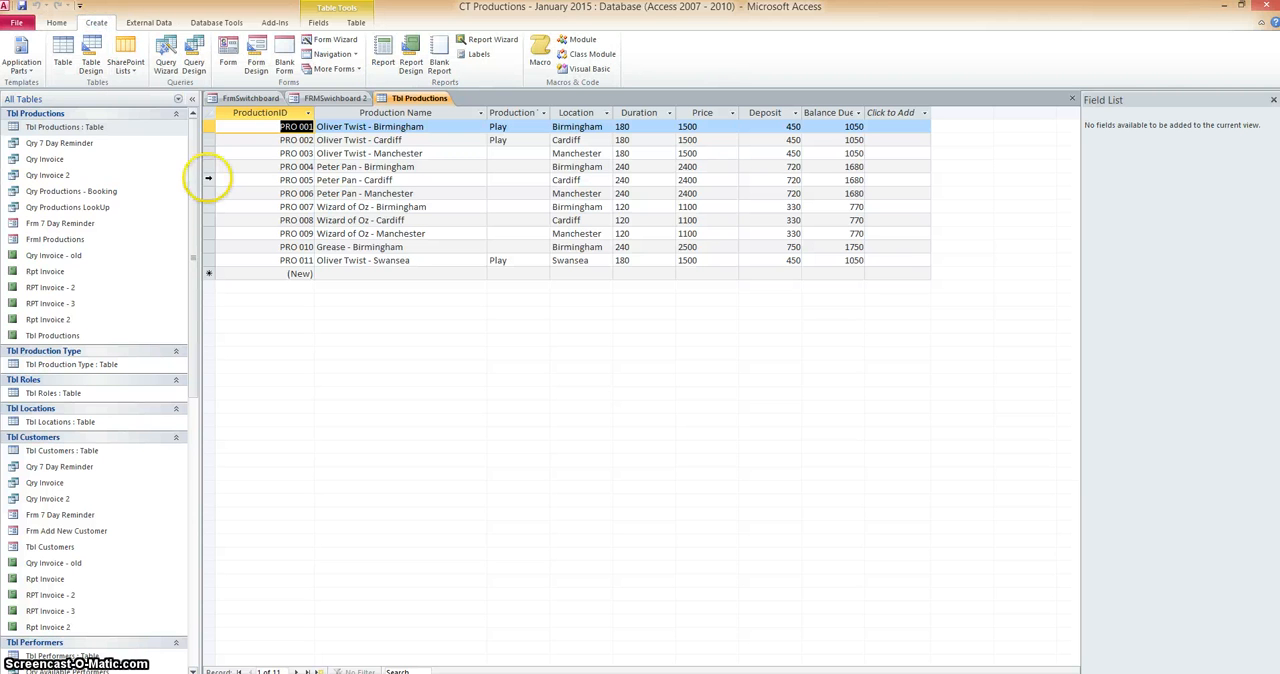
click(229, 57)
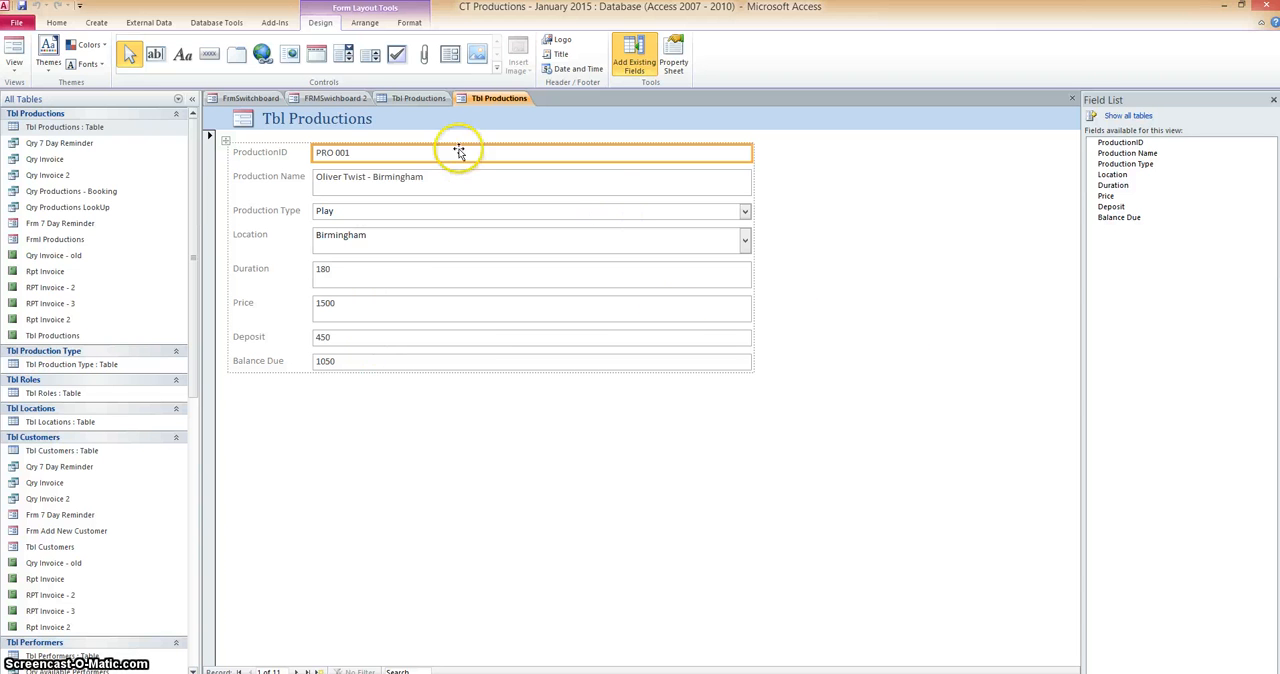
right_click(482, 98)
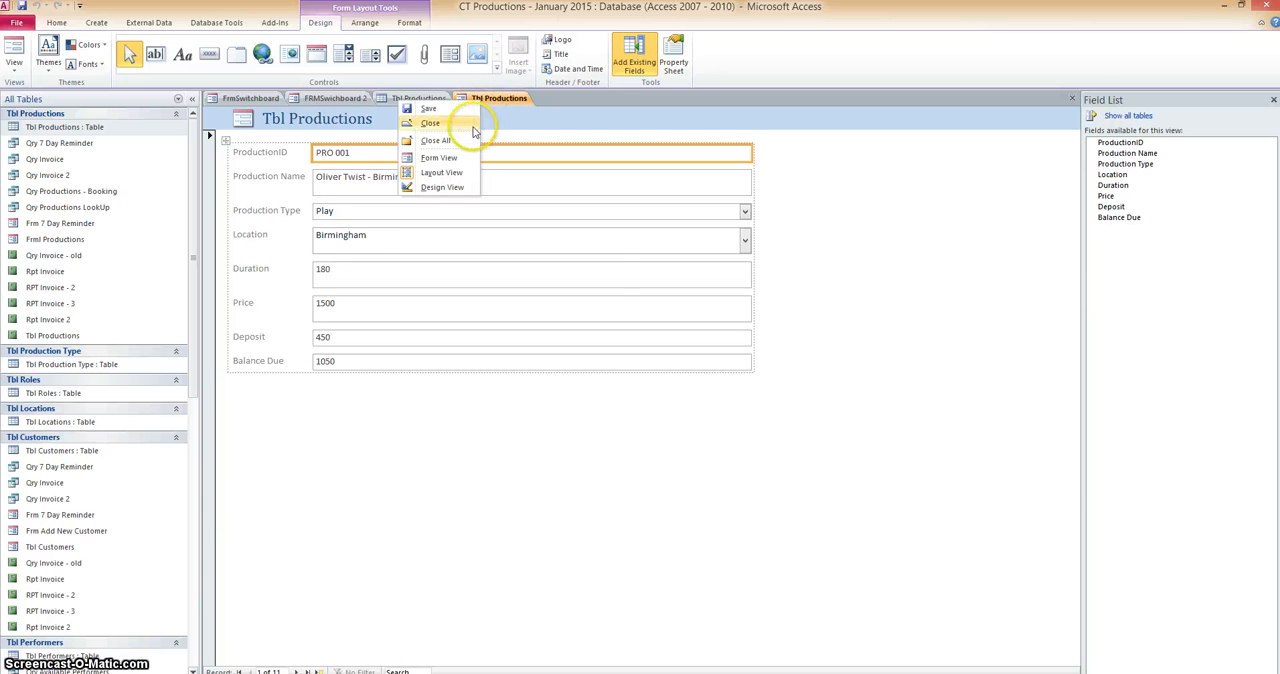
click(448, 187)
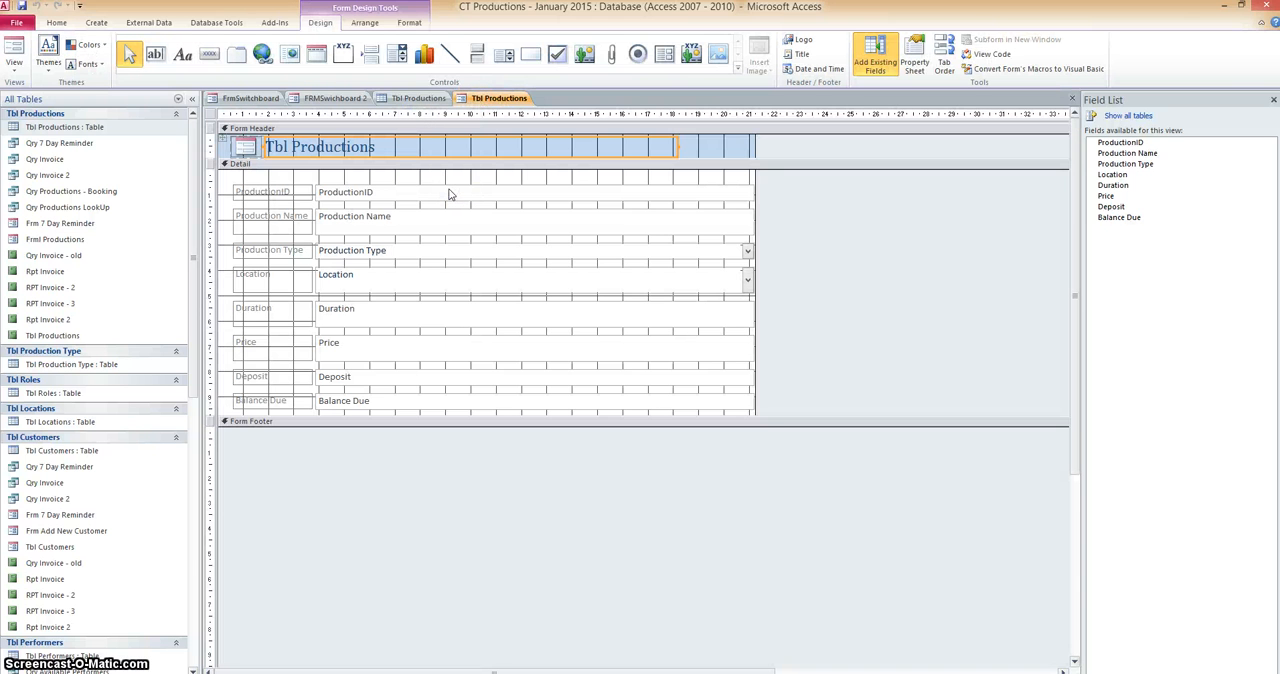
drag(756, 192, 884, 201)
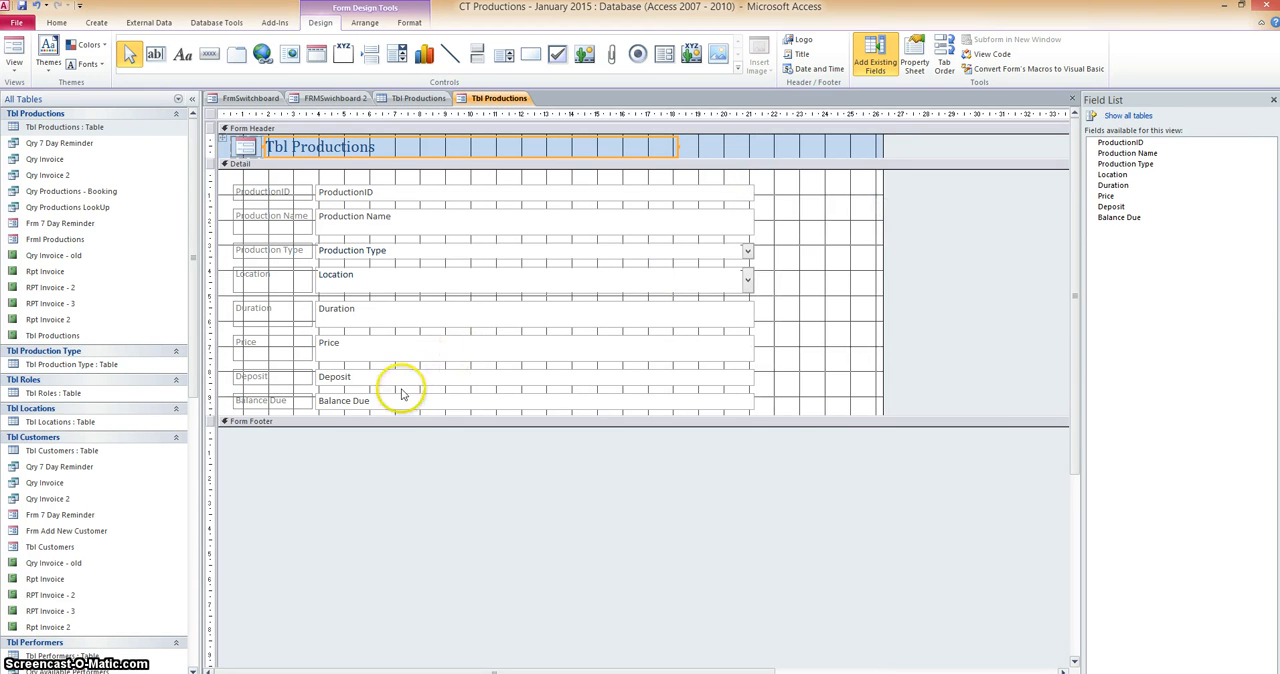
drag(387, 413, 375, 518)
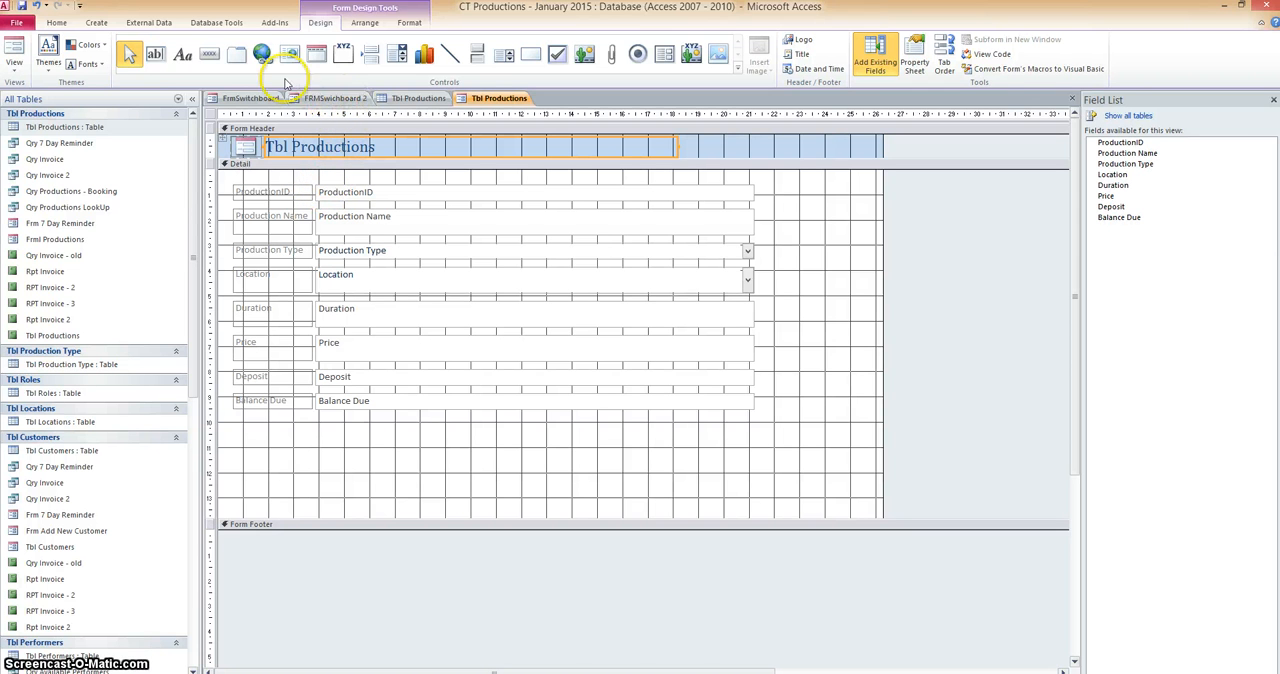
Draw a command button beside the ProductionID and Production Name fields and assign it the Form Operations action Open Form.
click(205, 55)
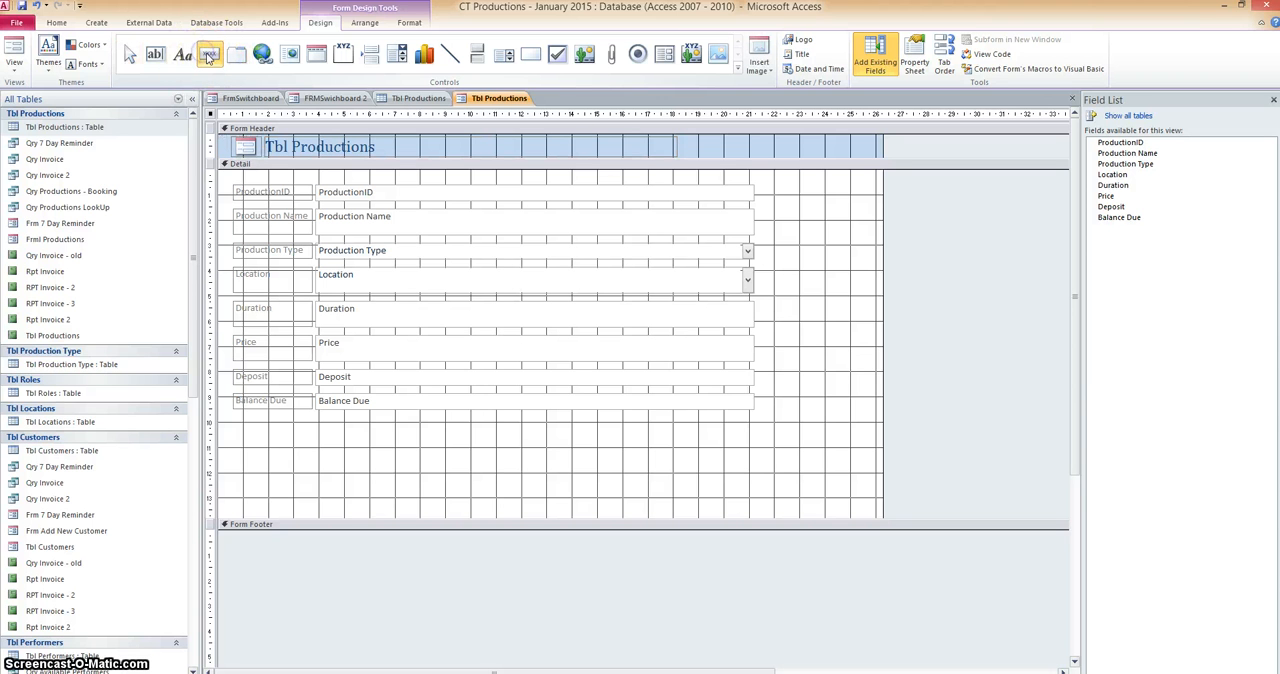
drag(775, 196, 850, 220)
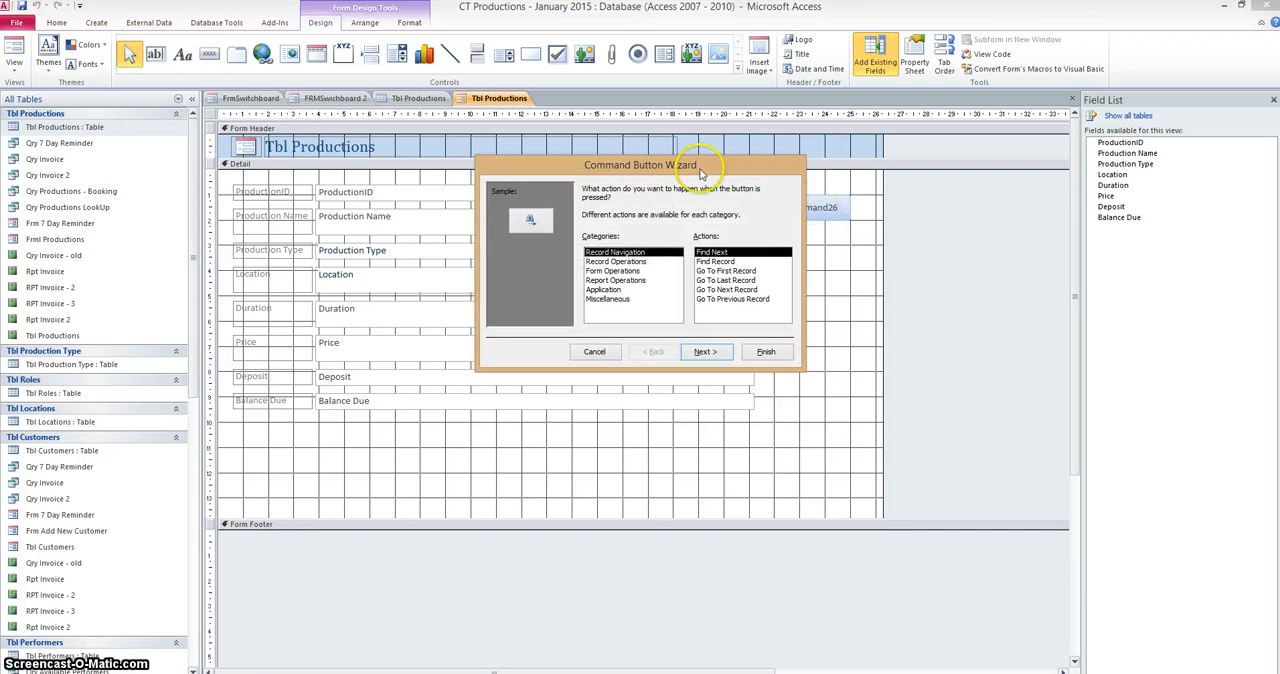
click(598, 262)
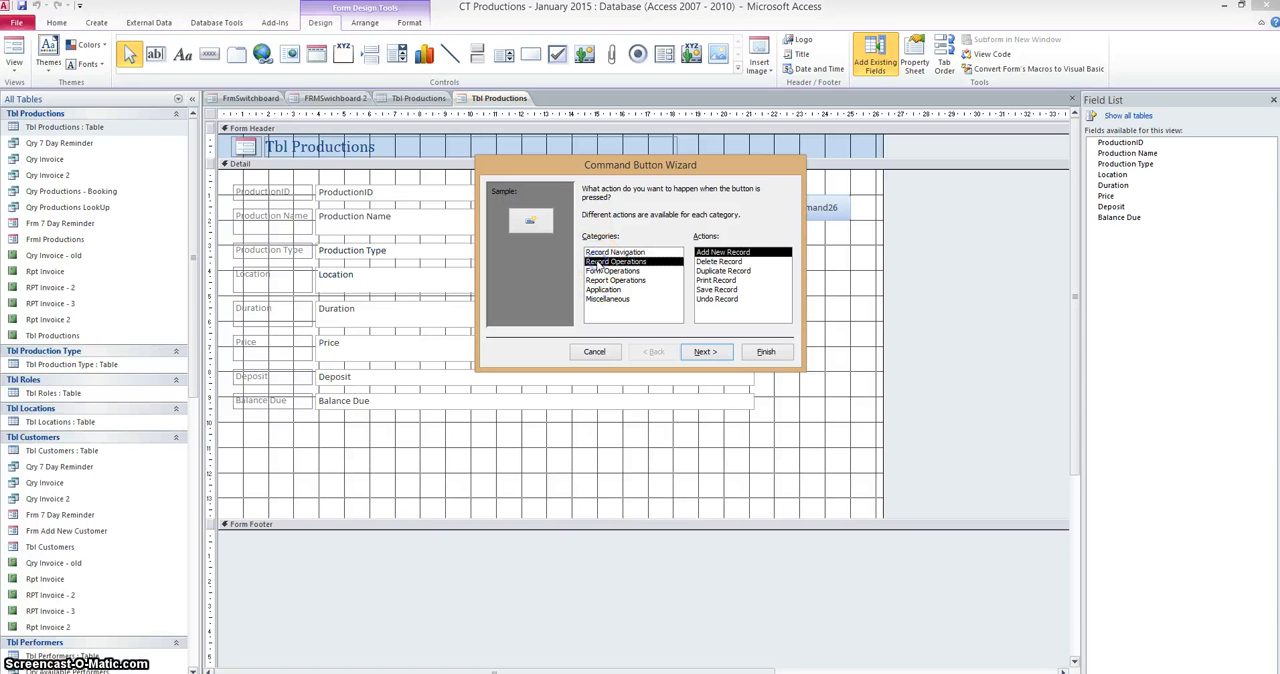
click(605, 271)
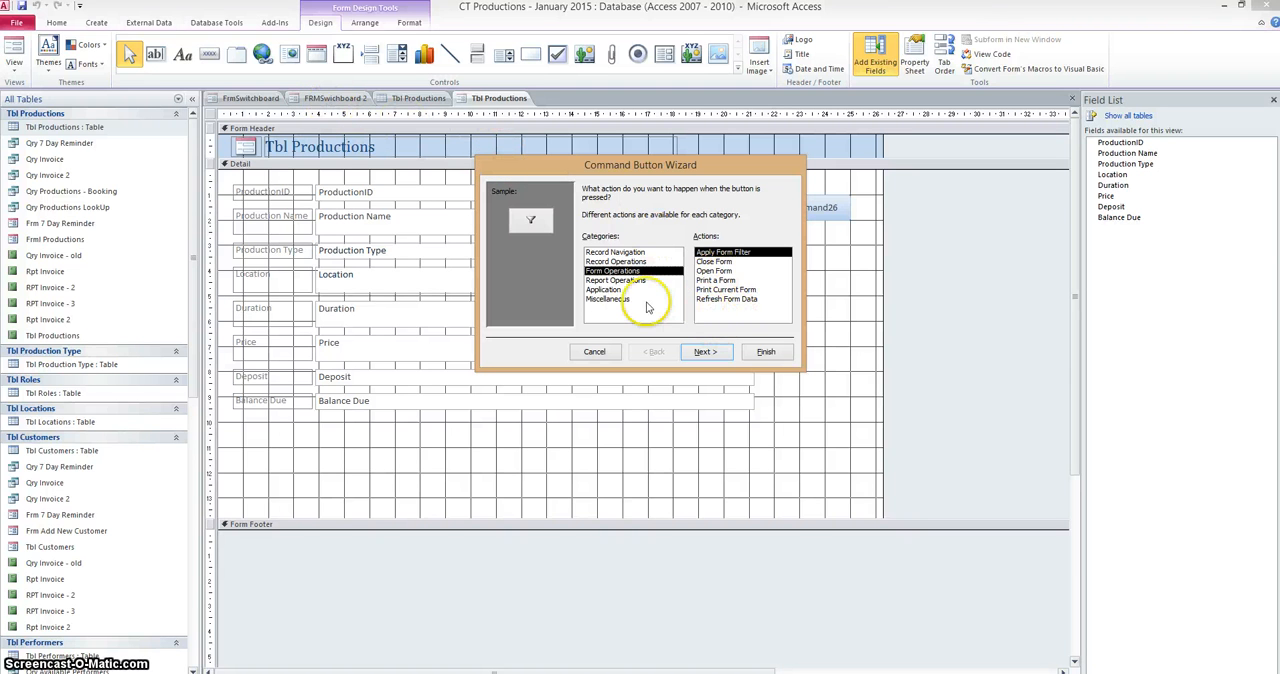
click(714, 271)
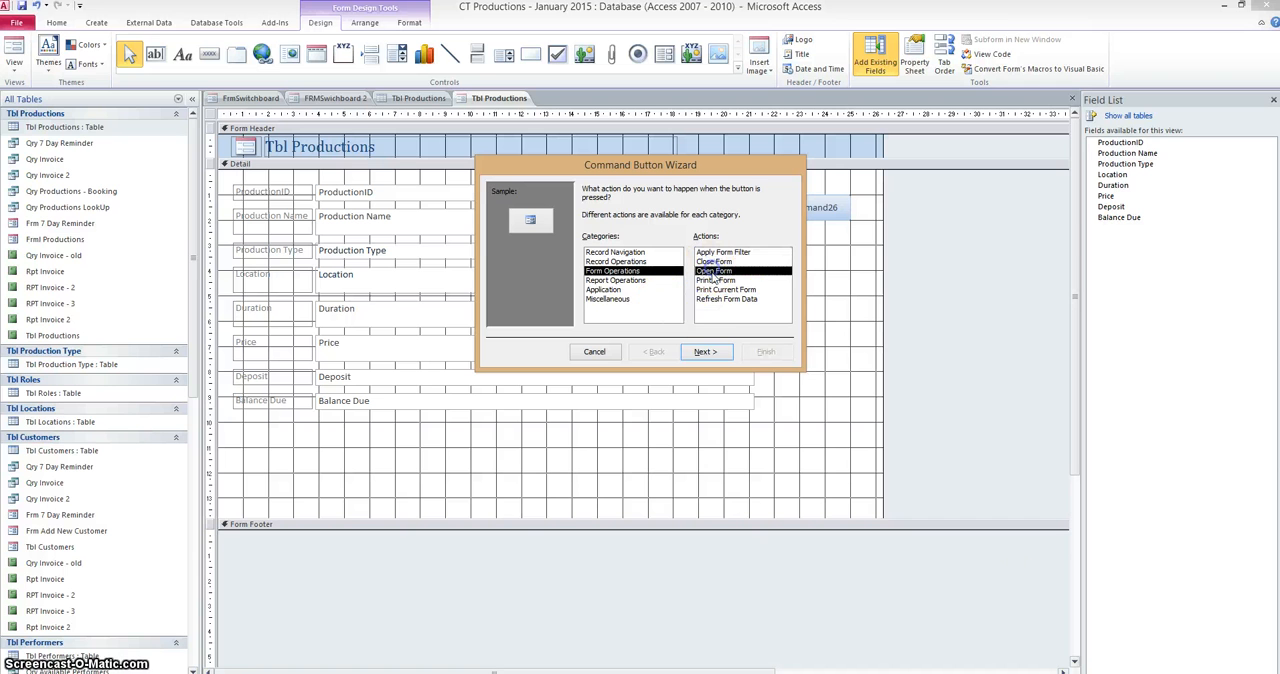
Set FRMSwichboard 2 as the form that the command button opens.
click(704, 352)
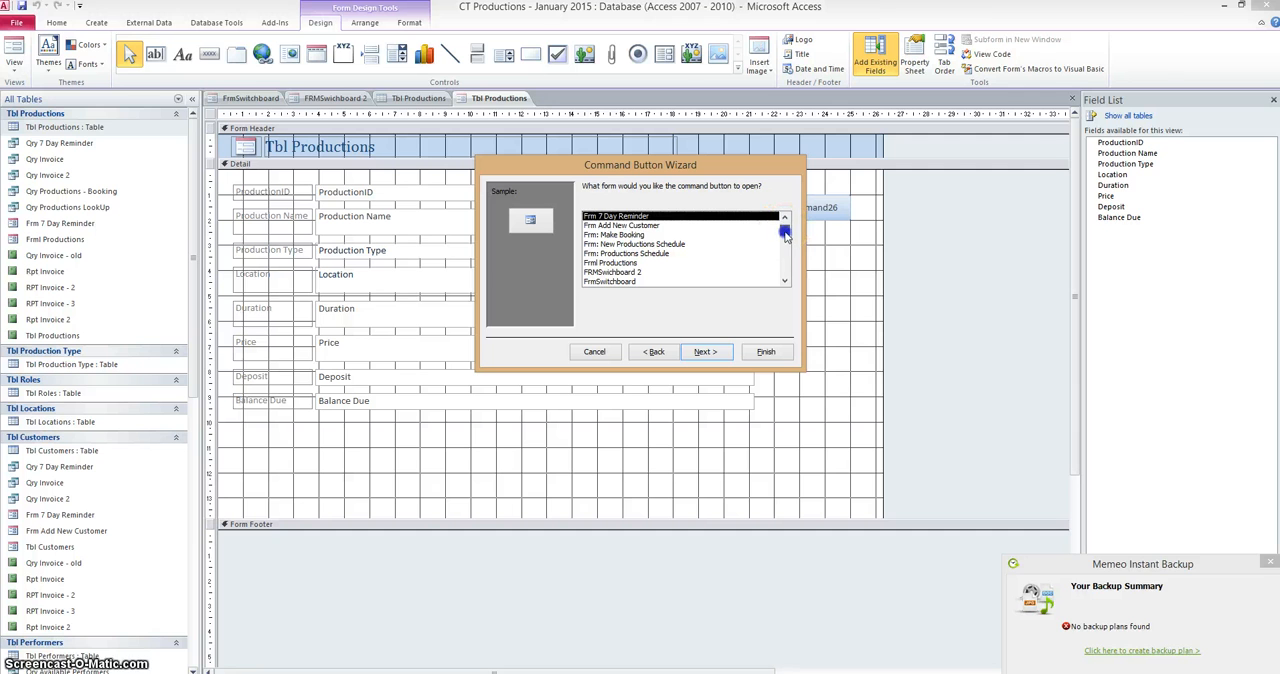
drag(785, 232, 783, 252)
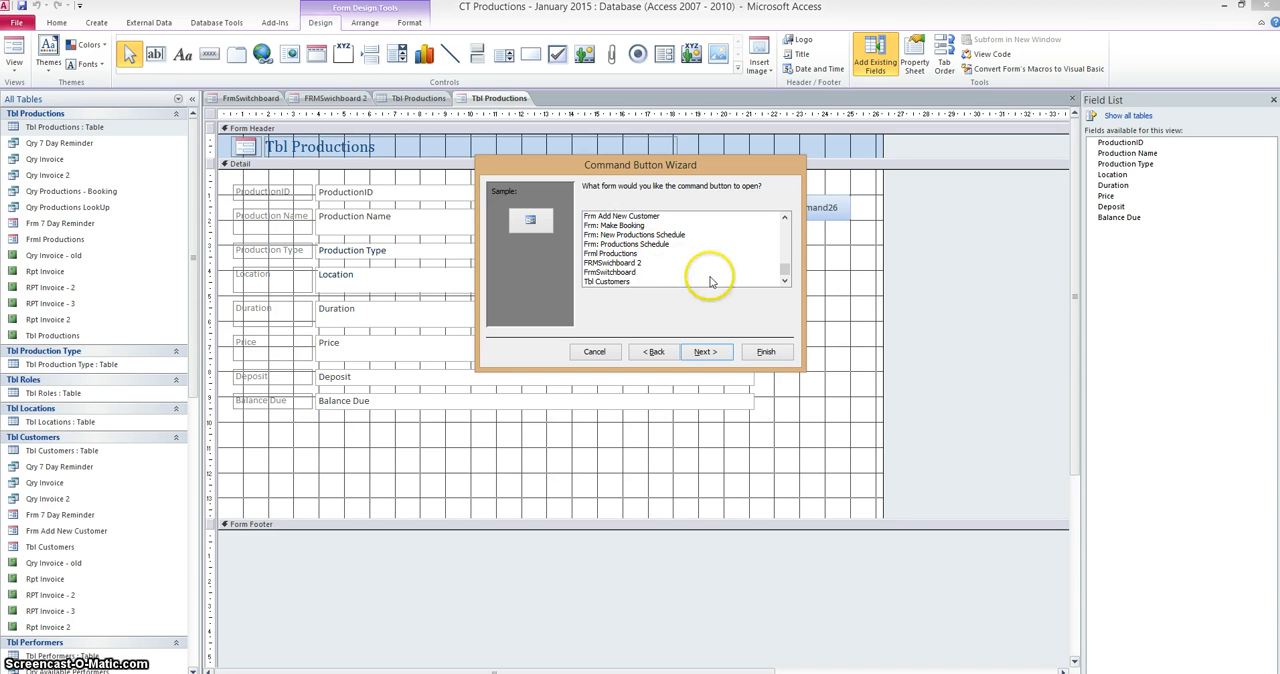
click(597, 263)
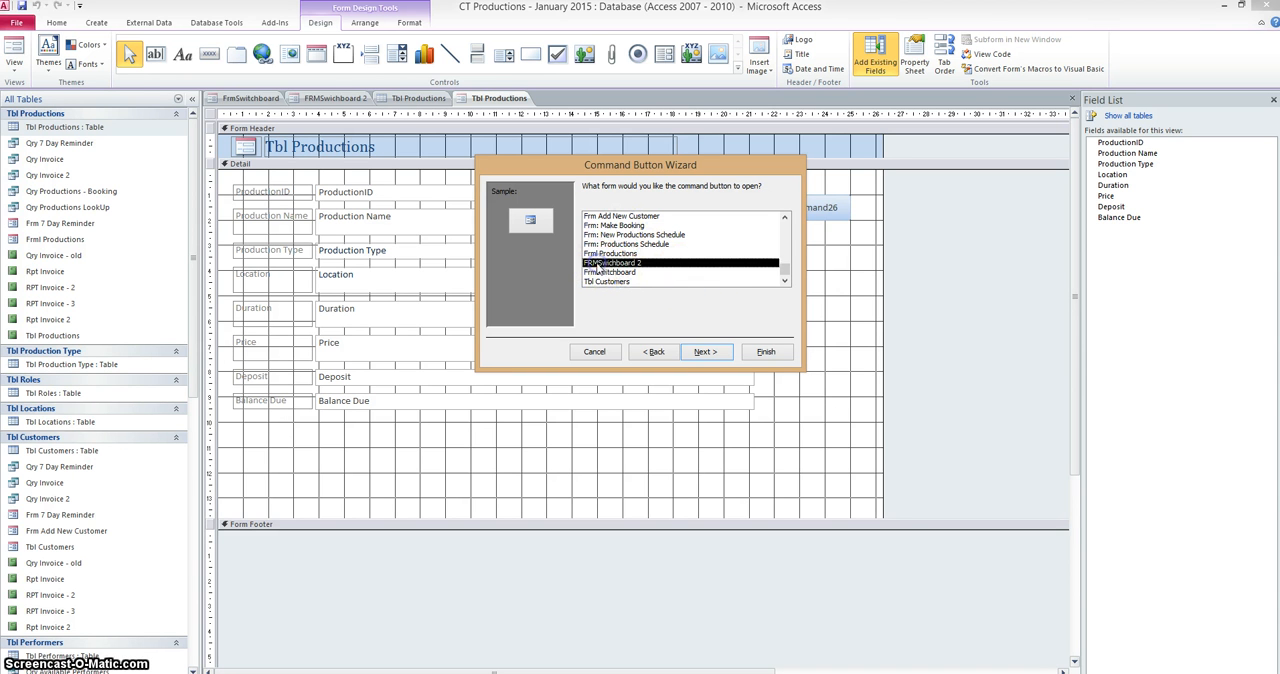
click(704, 353)
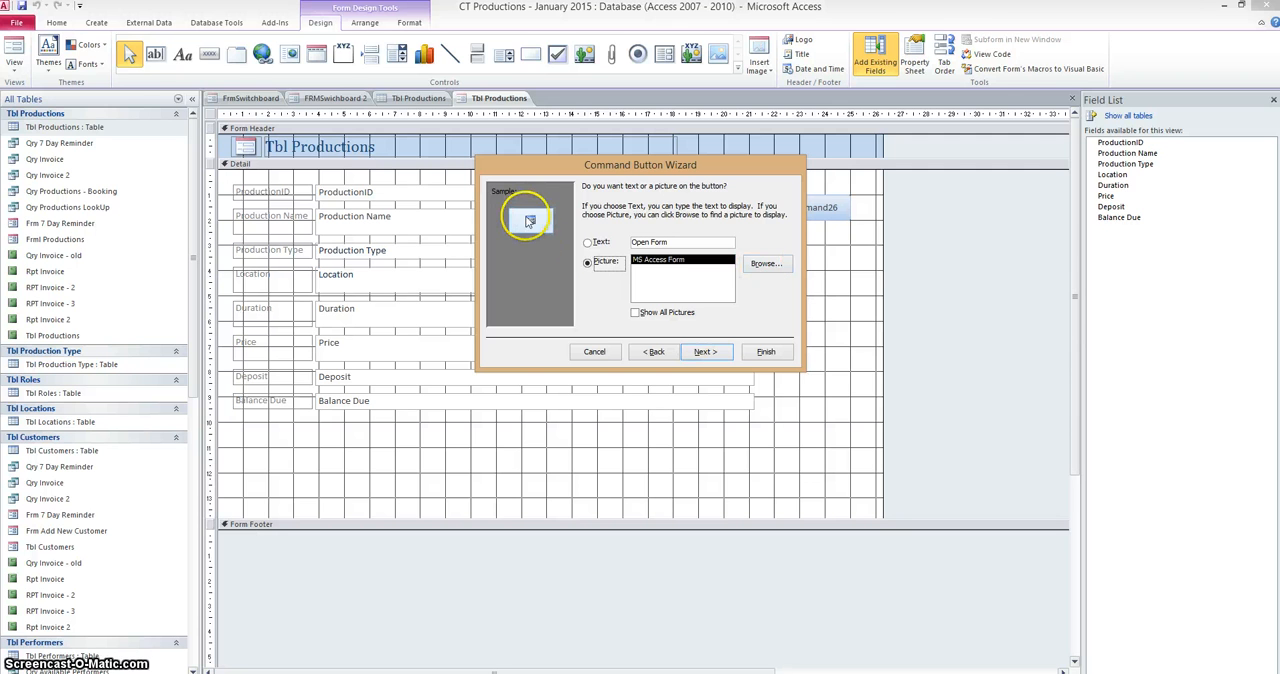
Have the command button show text instead of a picture and set its caption to Home.
click(589, 245)
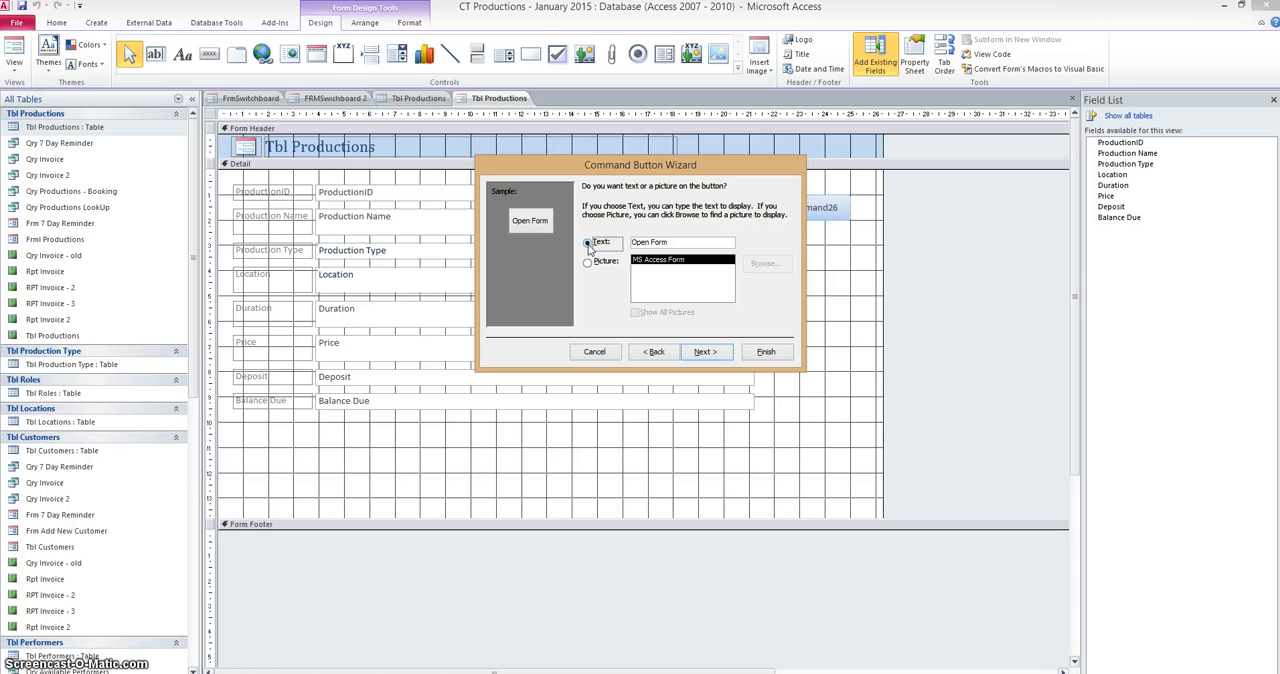
click(588, 262)
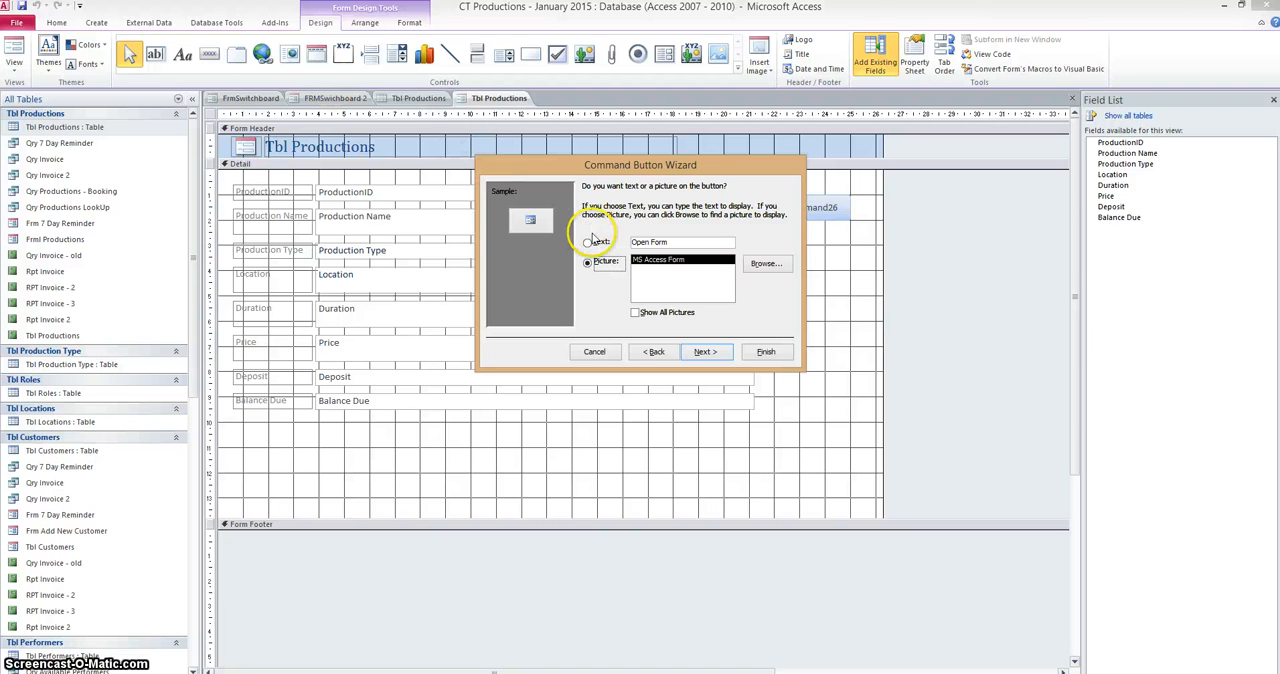
click(588, 243)
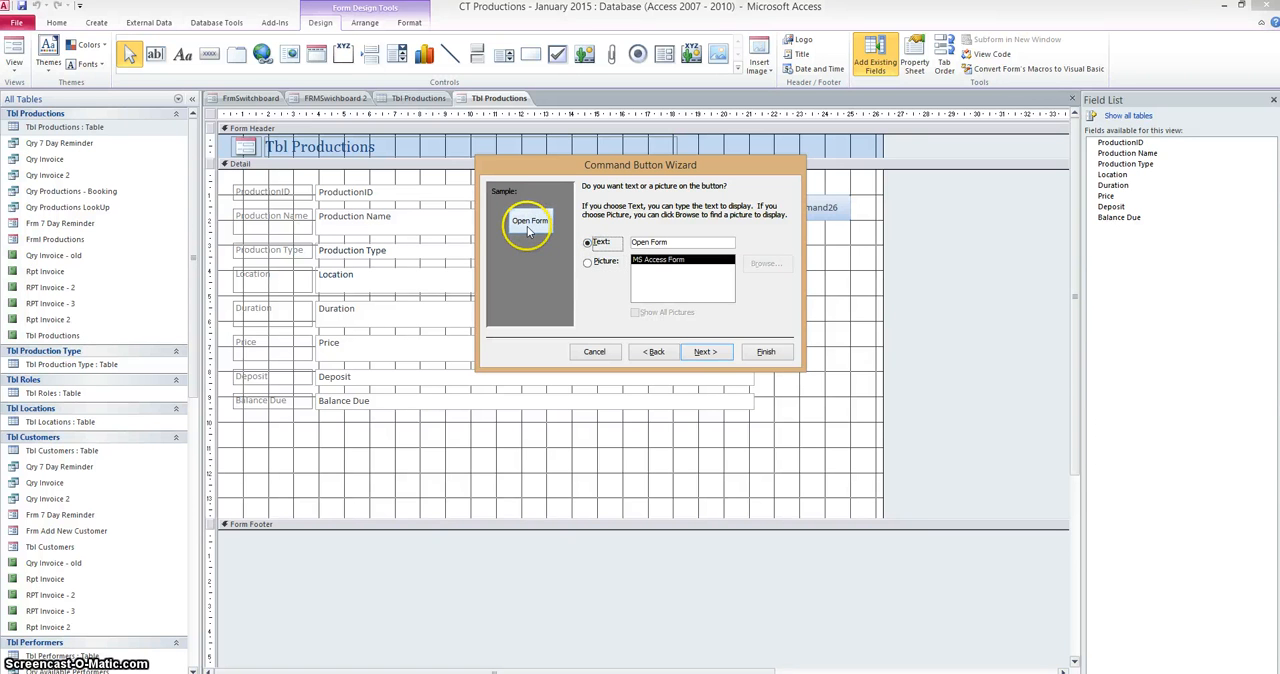
click(703, 354)
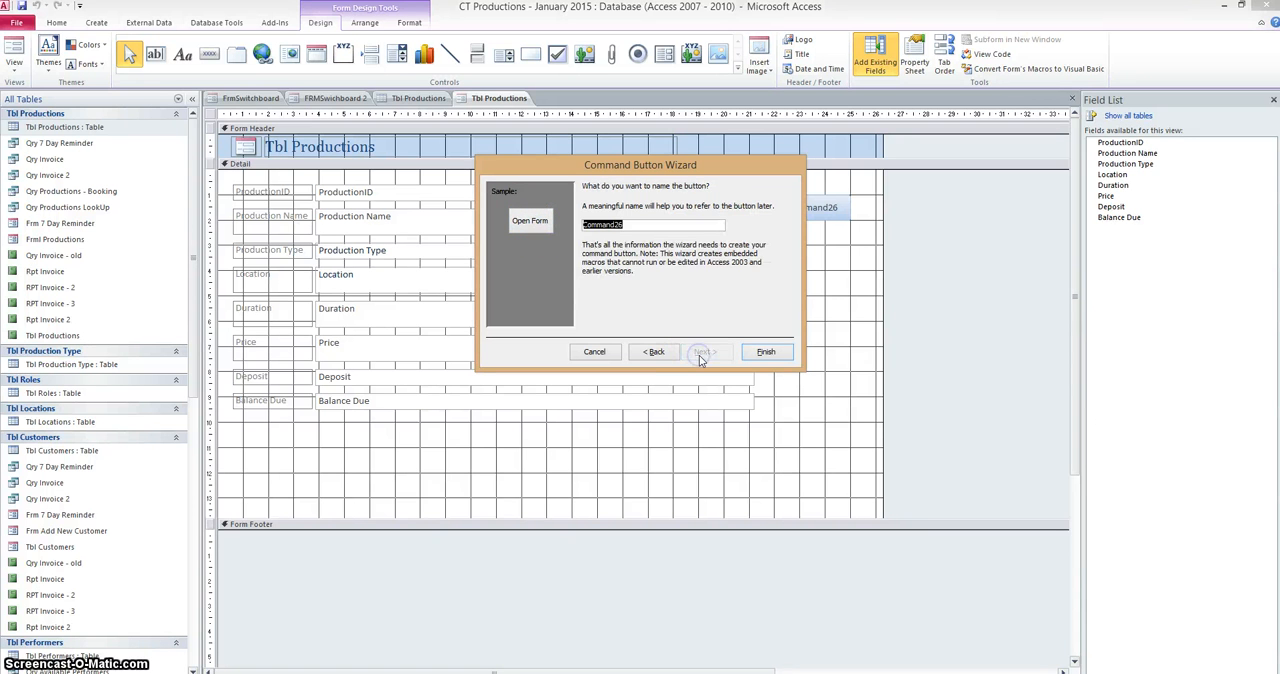
click(656, 352)
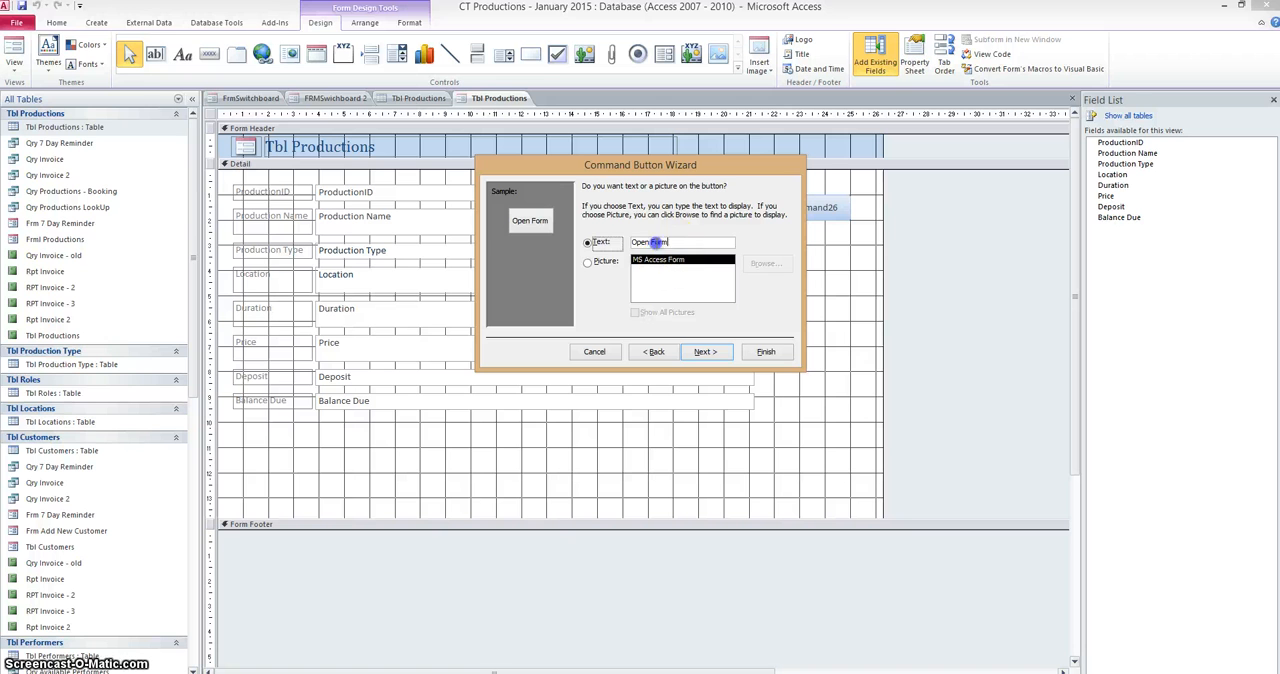
text(Home)
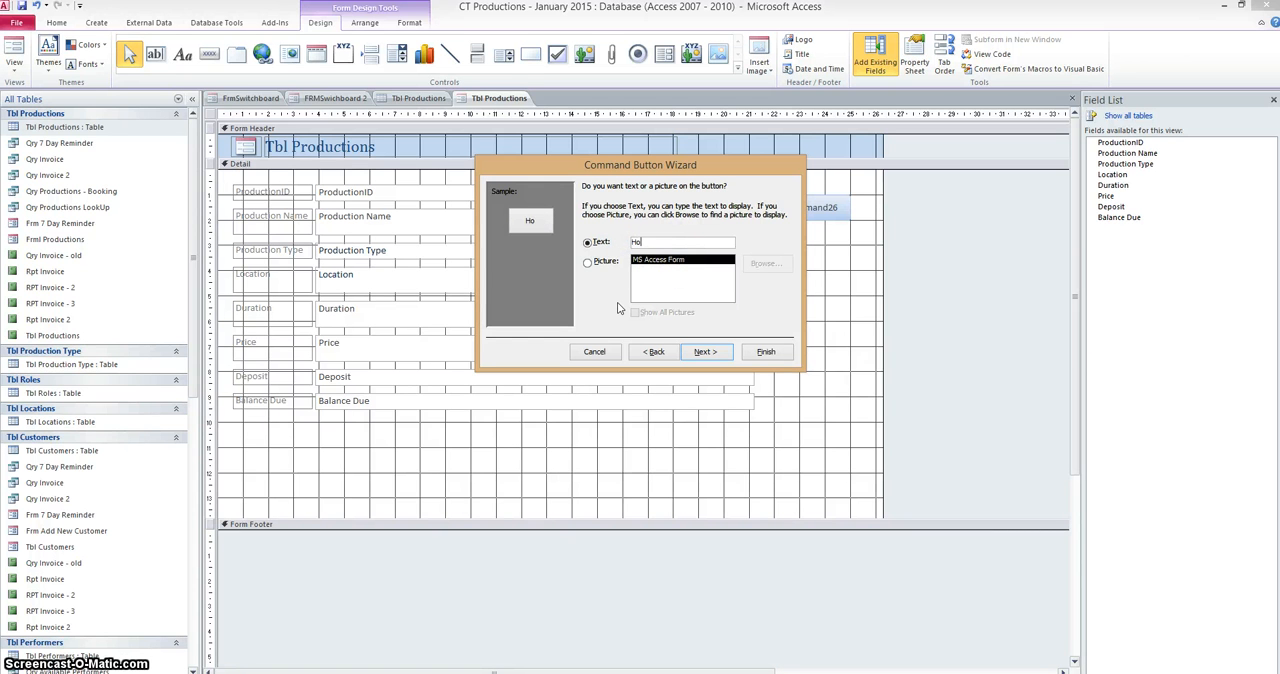
click(704, 352)
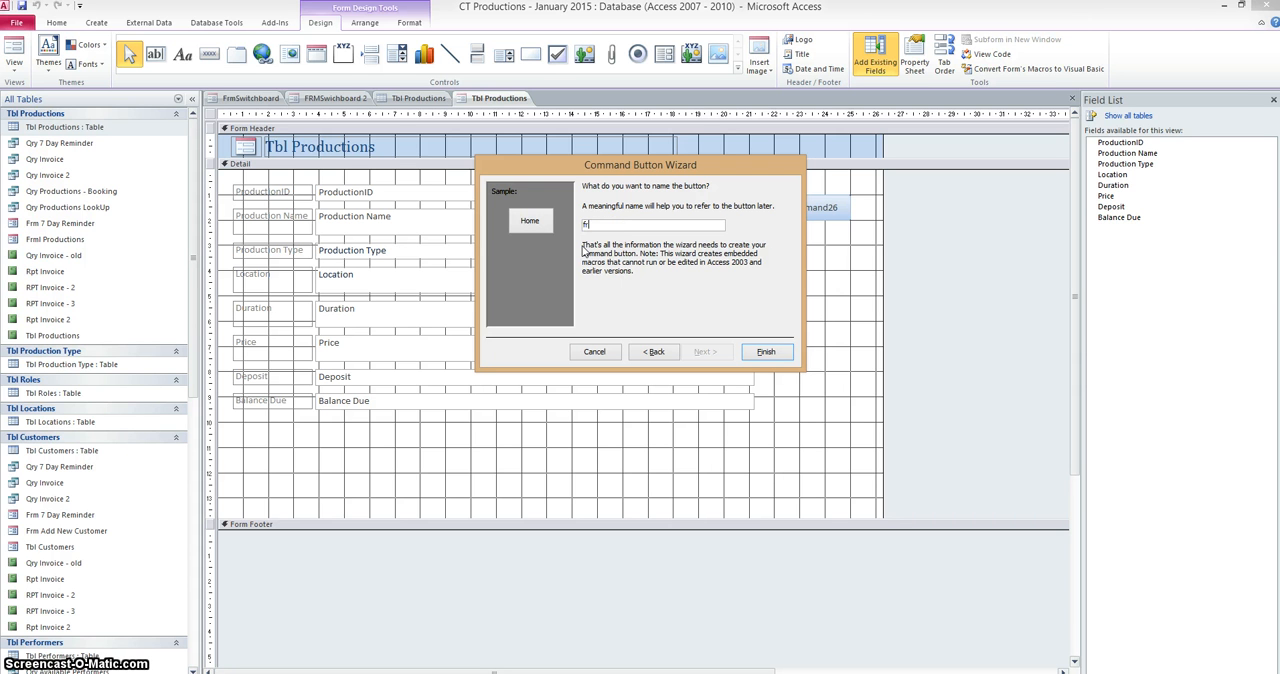
Give the Home button a meaningful name ending in "production" and finish creating it.
text(-production)
click(766, 353)
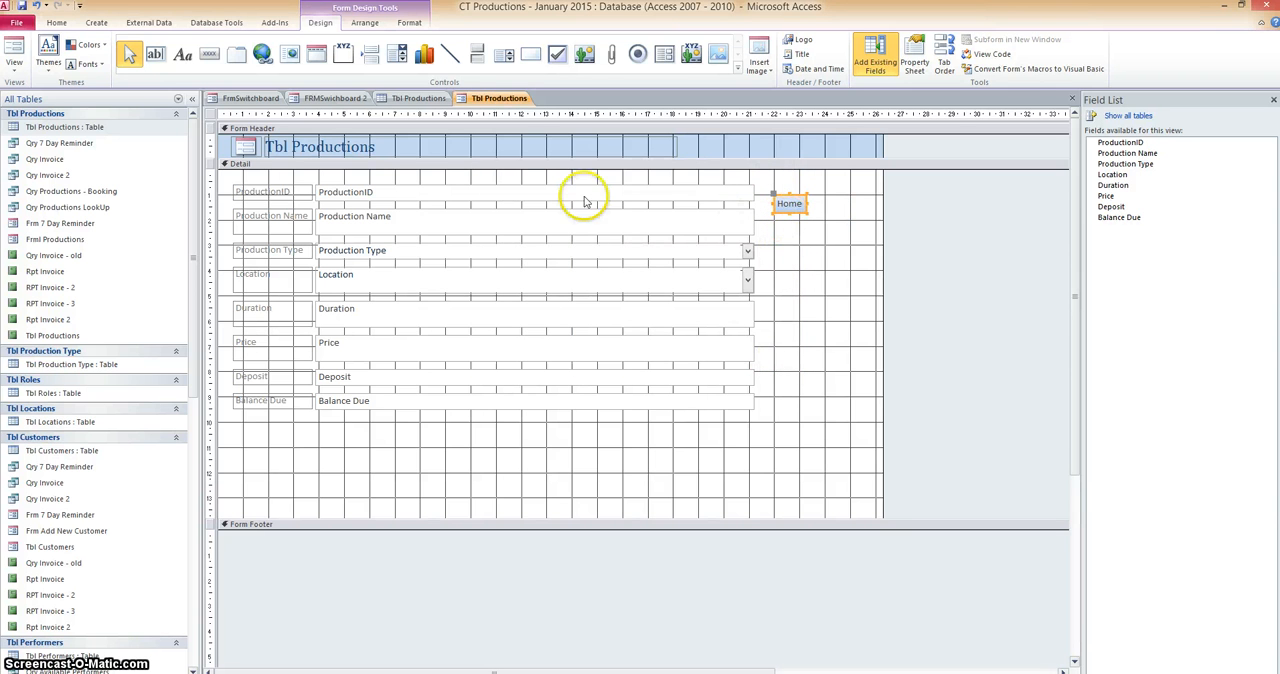
Show the Tbl Productions form in Form View and test that the Home button opens FRMSwichboard 2.
right_click(489, 107)
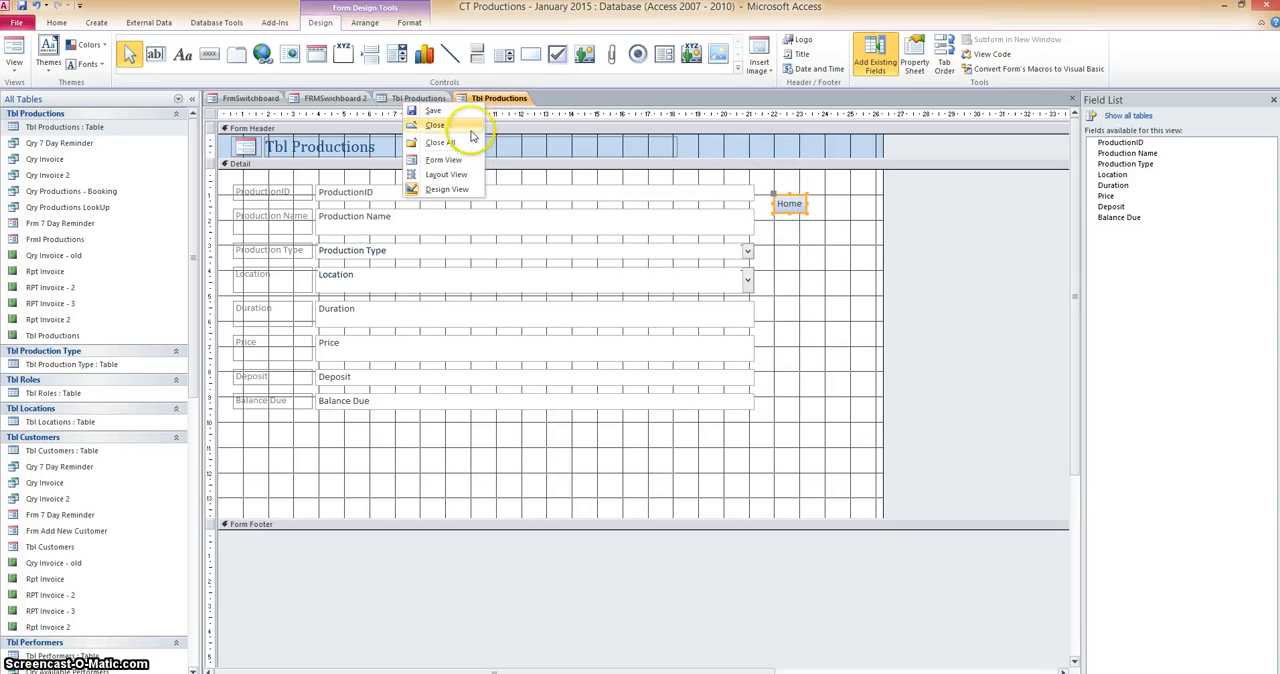
click(452, 161)
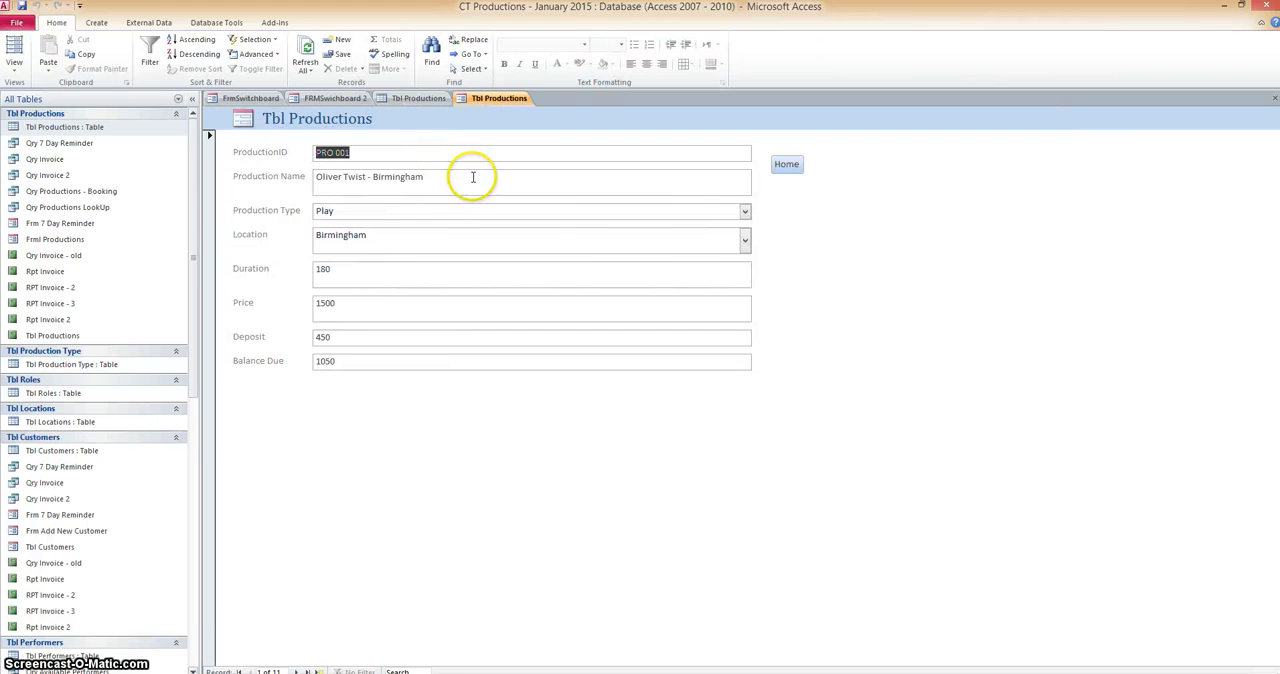
click(788, 168)
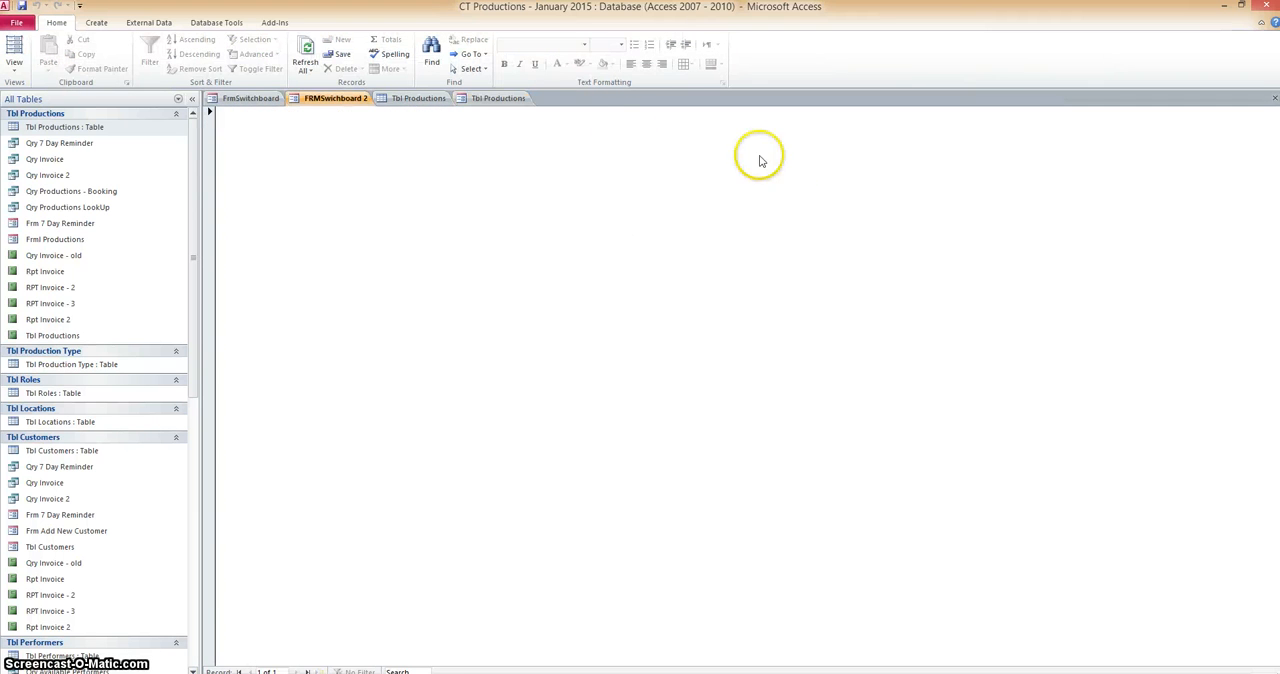
click(330, 101)
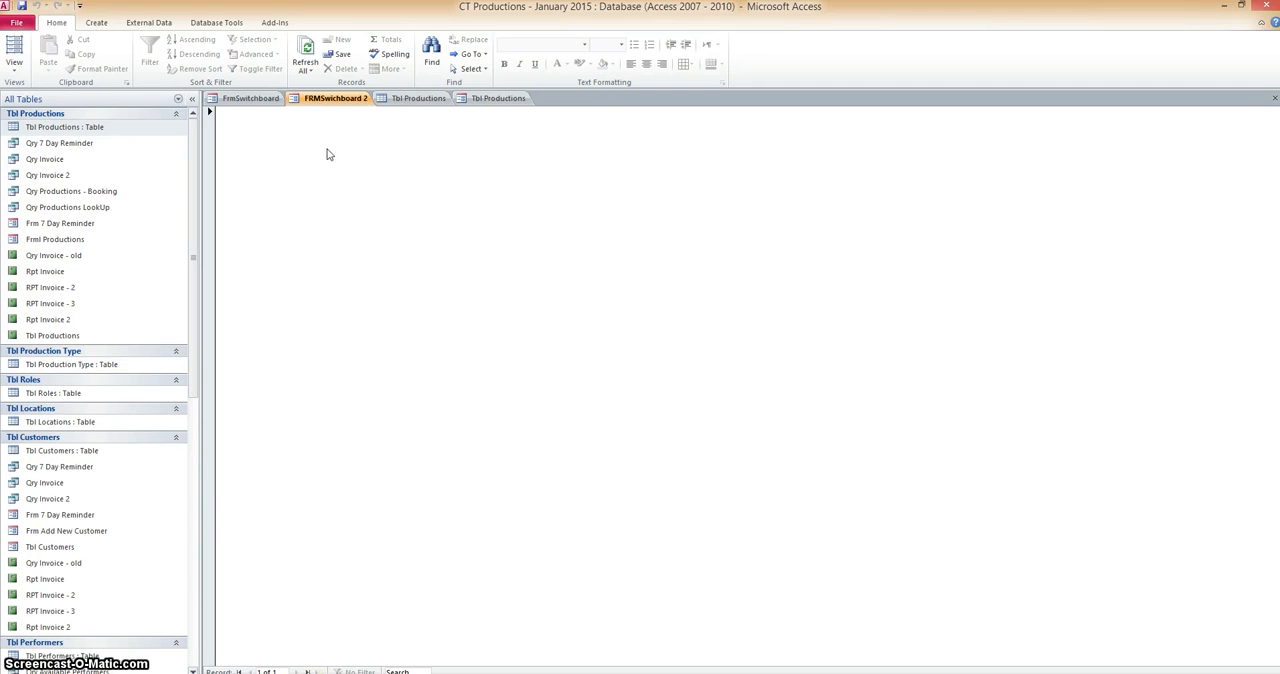
click(268, 183)
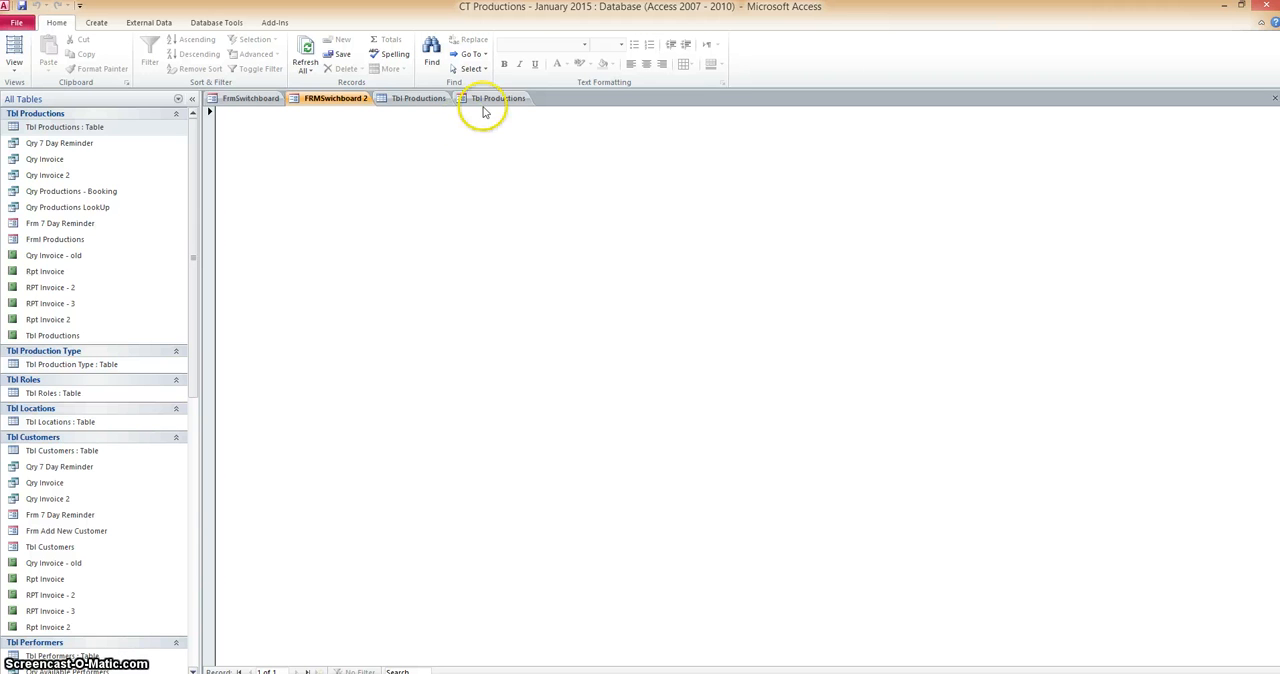
Show FRMSwichboard 2 in Design View and enlarge its Detail section to about 30 wide and 19 deep on the rulers.
right_click(323, 103)
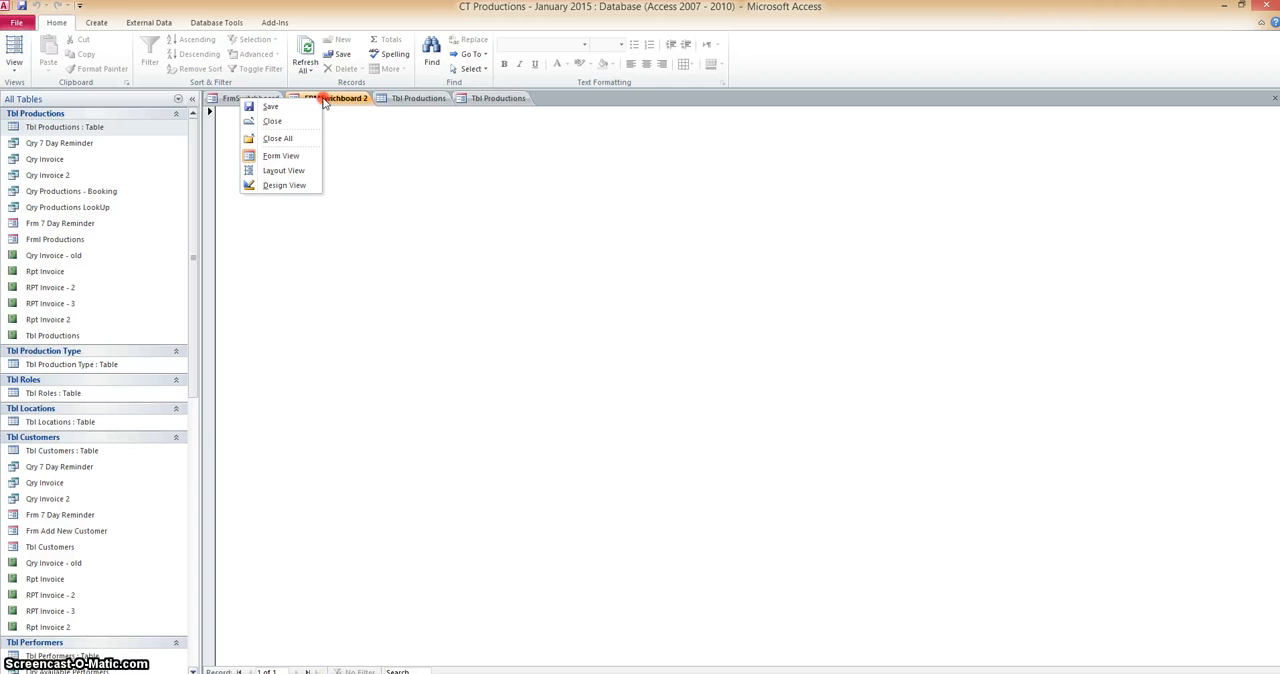
click(286, 187)
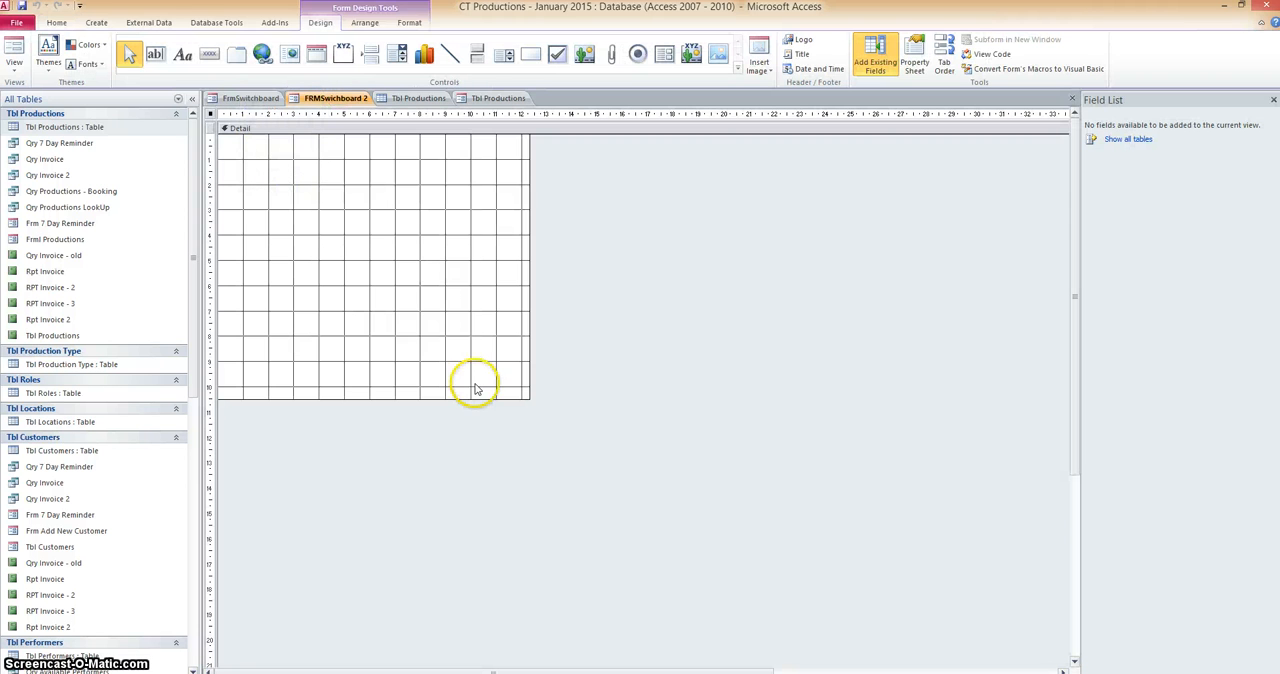
drag(529, 398, 985, 616)
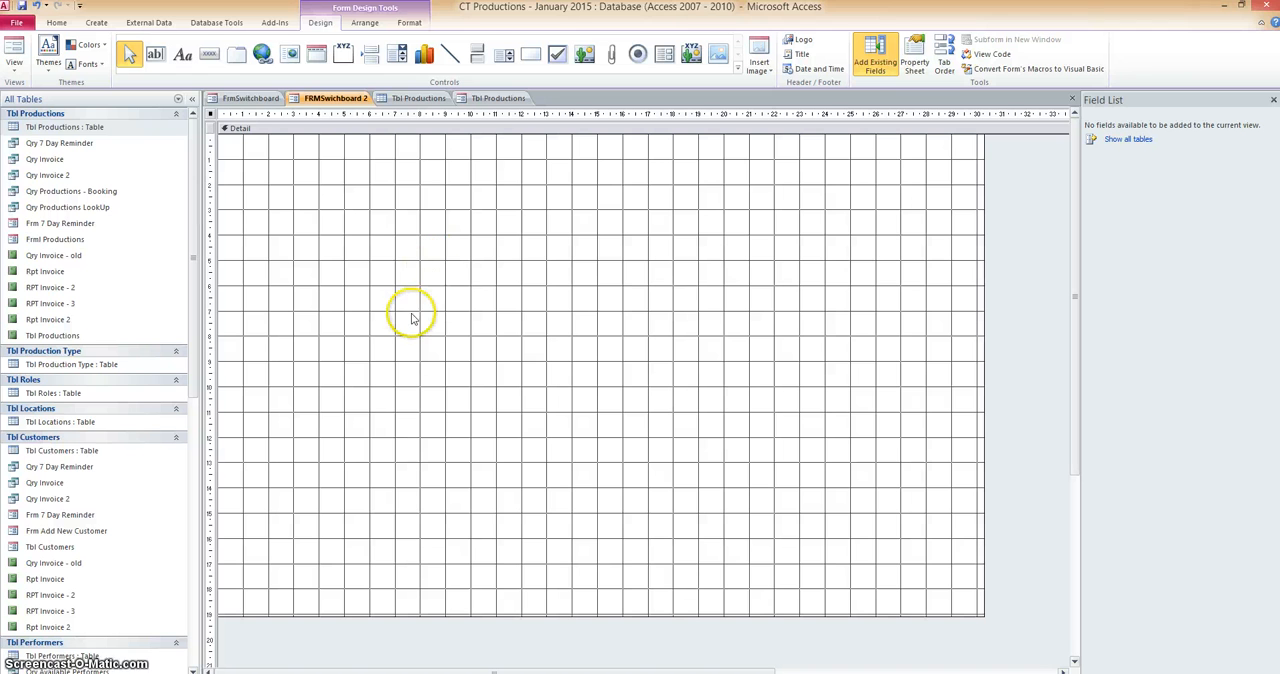
Add a label reading "Productions", about 4.5 wide and 1 deep on the rulers, near the upper-left corner of the Detail grid.
click(183, 57)
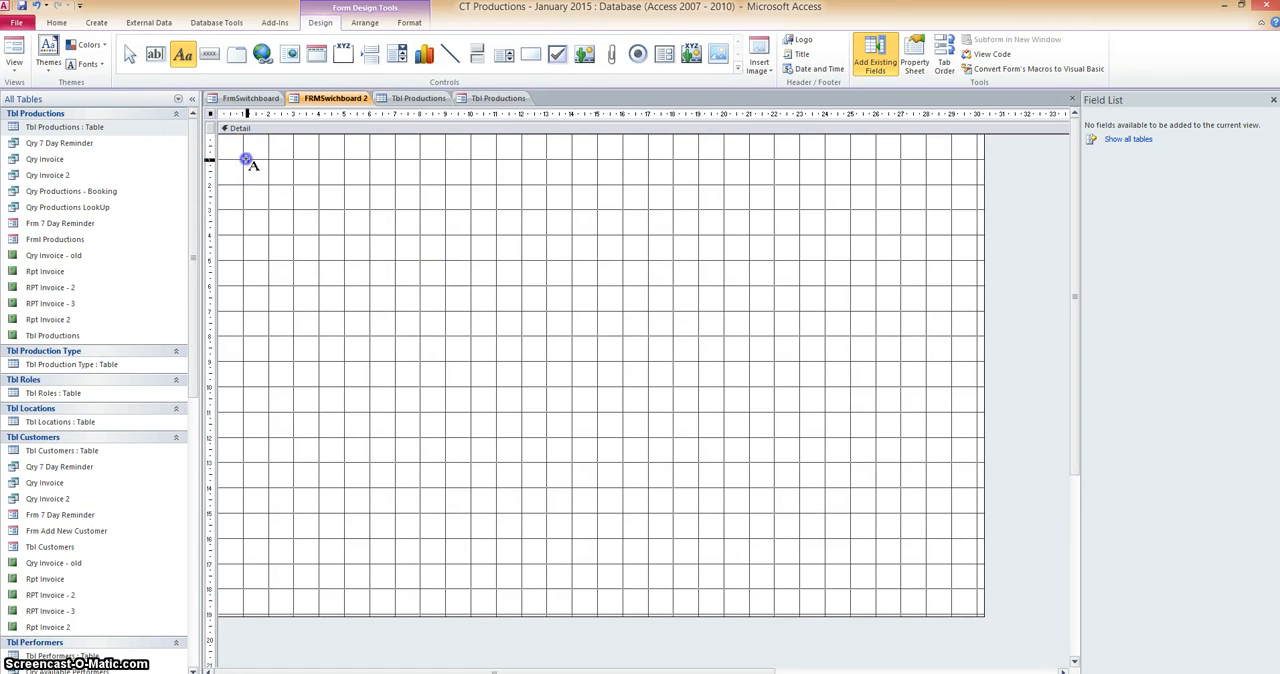
drag(245, 160, 358, 187)
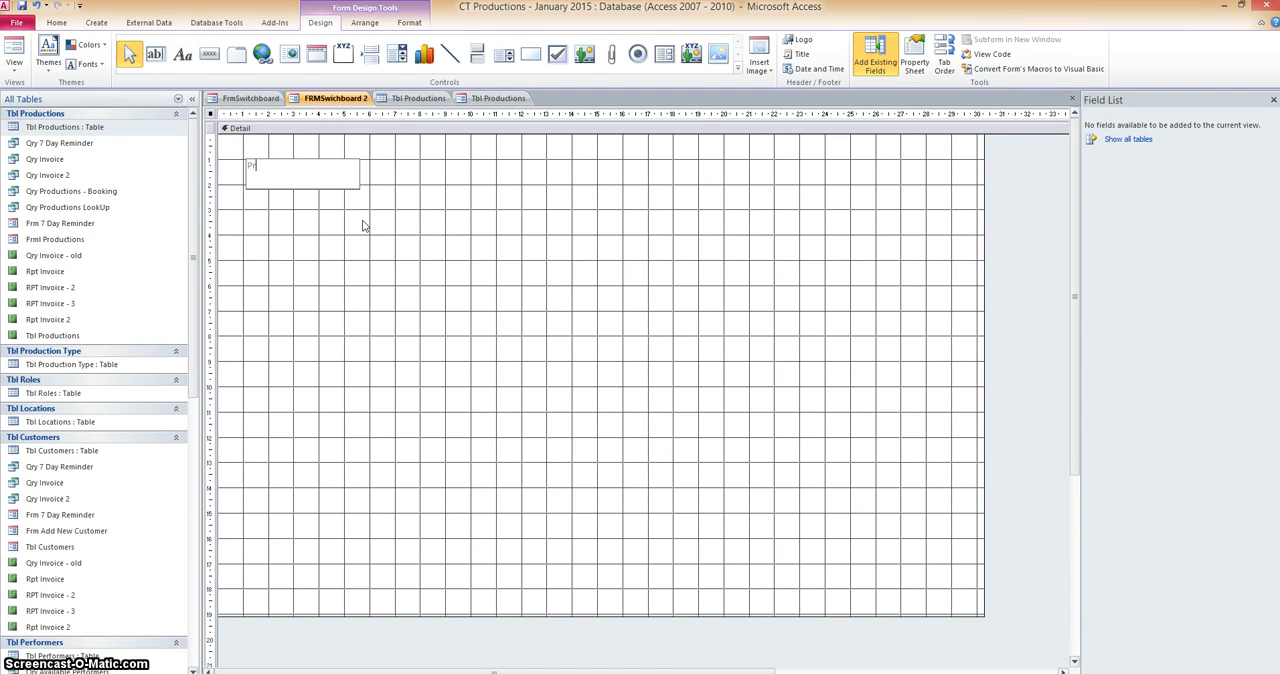
text(Productions)
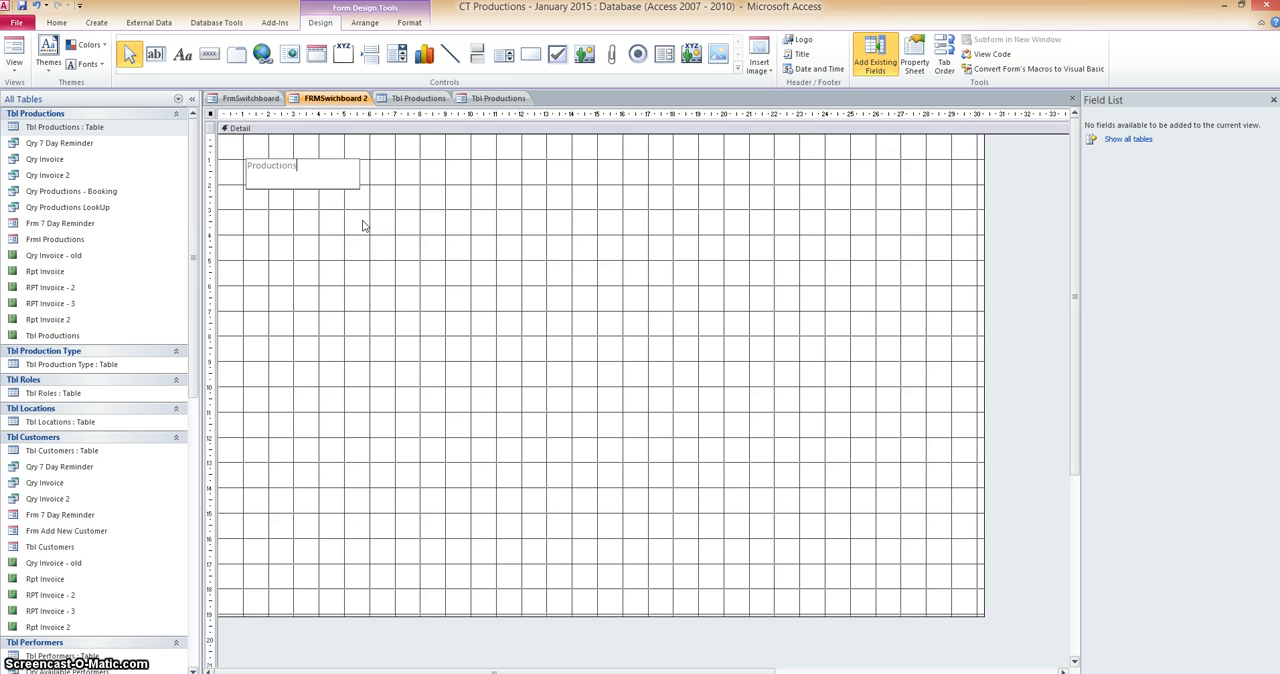
click(363, 226)
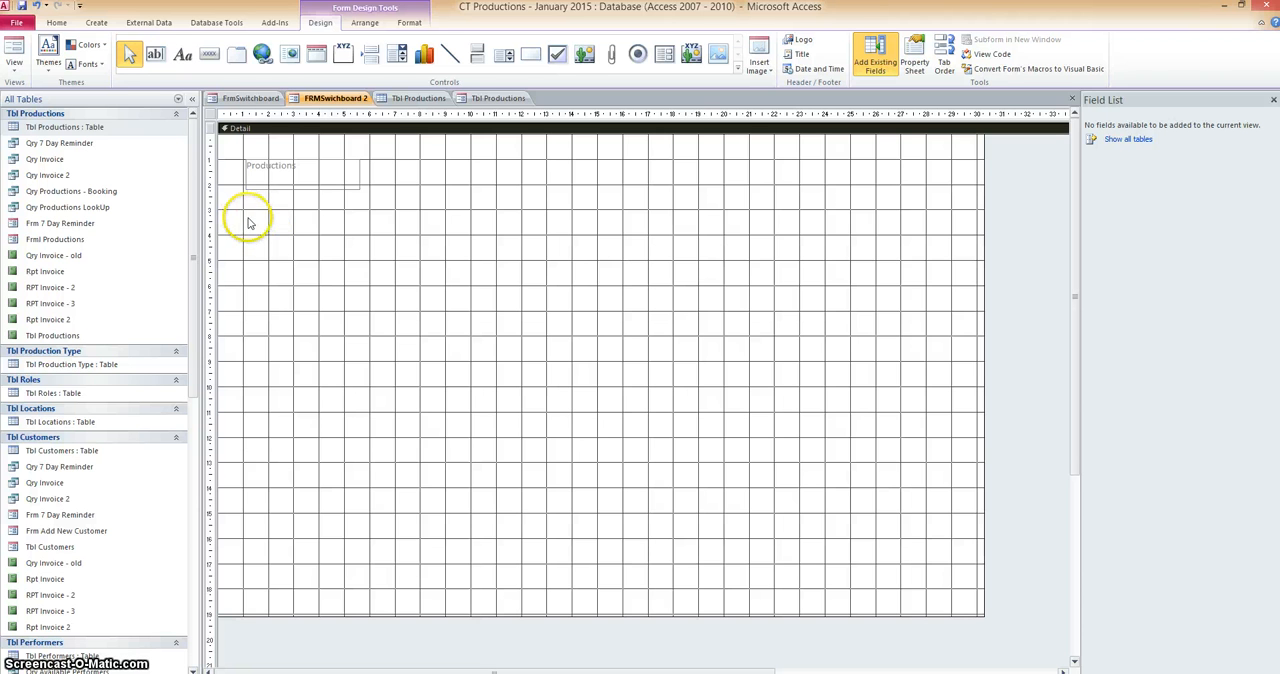
click(488, 98)
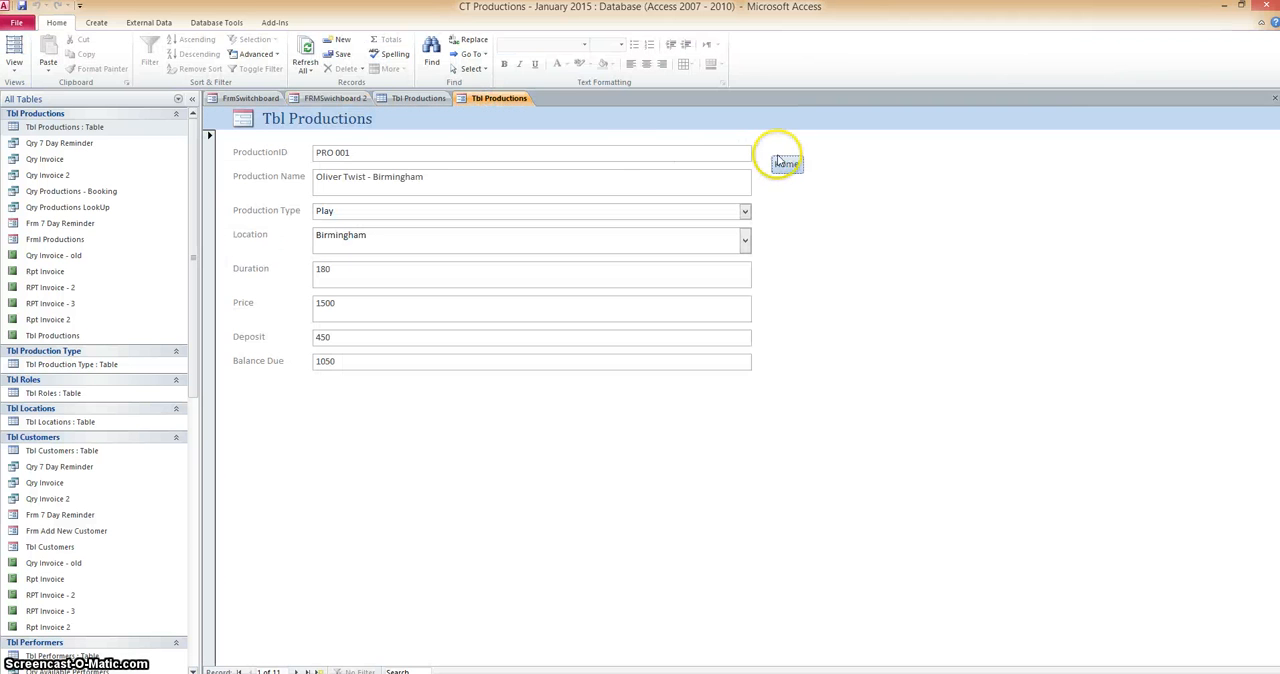
click(335, 98)
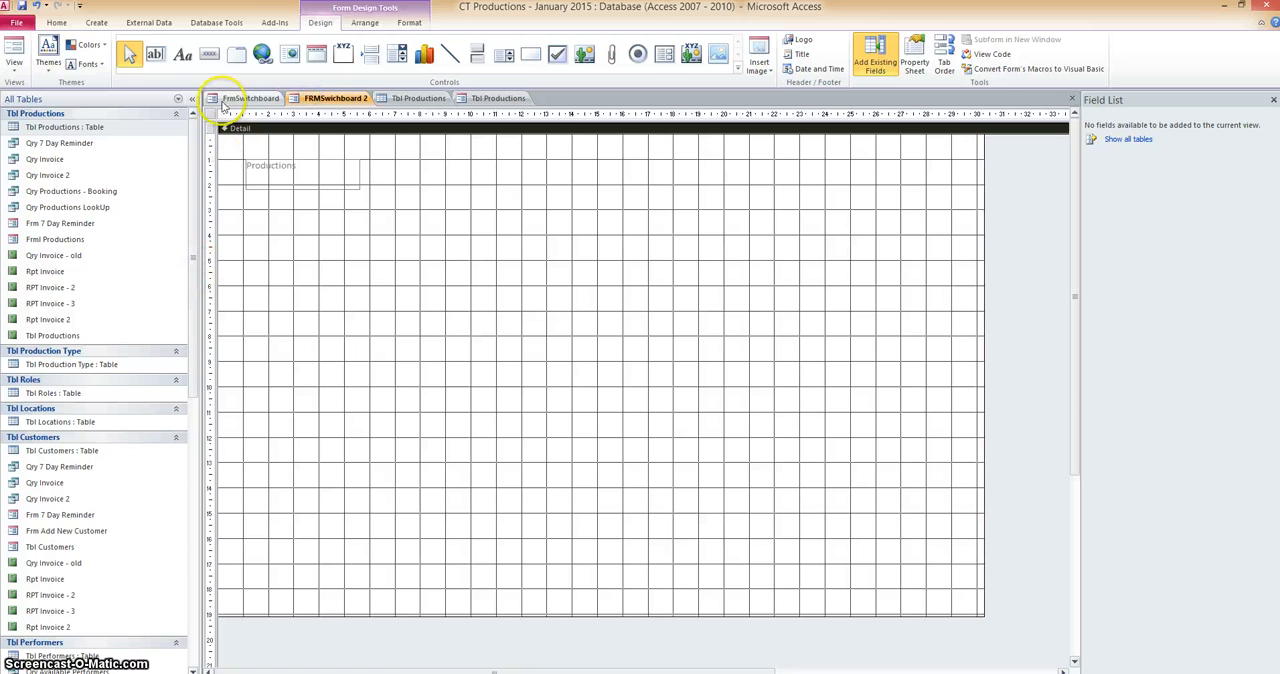
click(209, 53)
drag(245, 203, 724, 387)
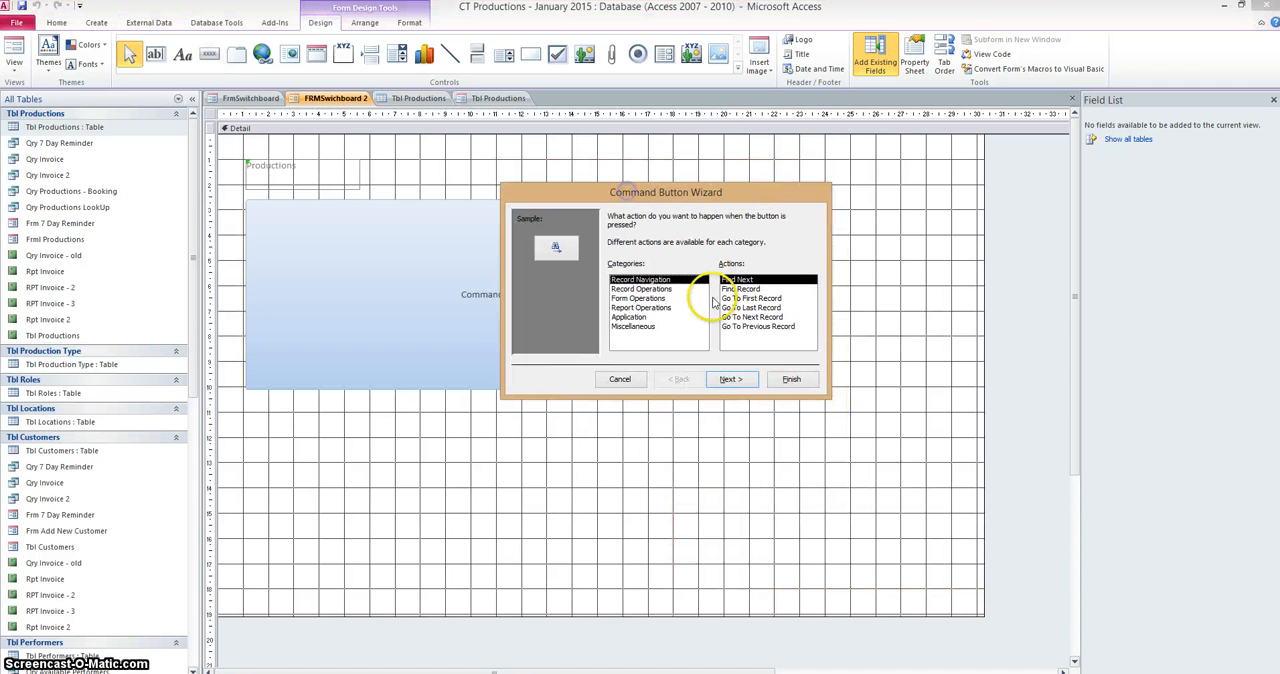
click(638, 298)
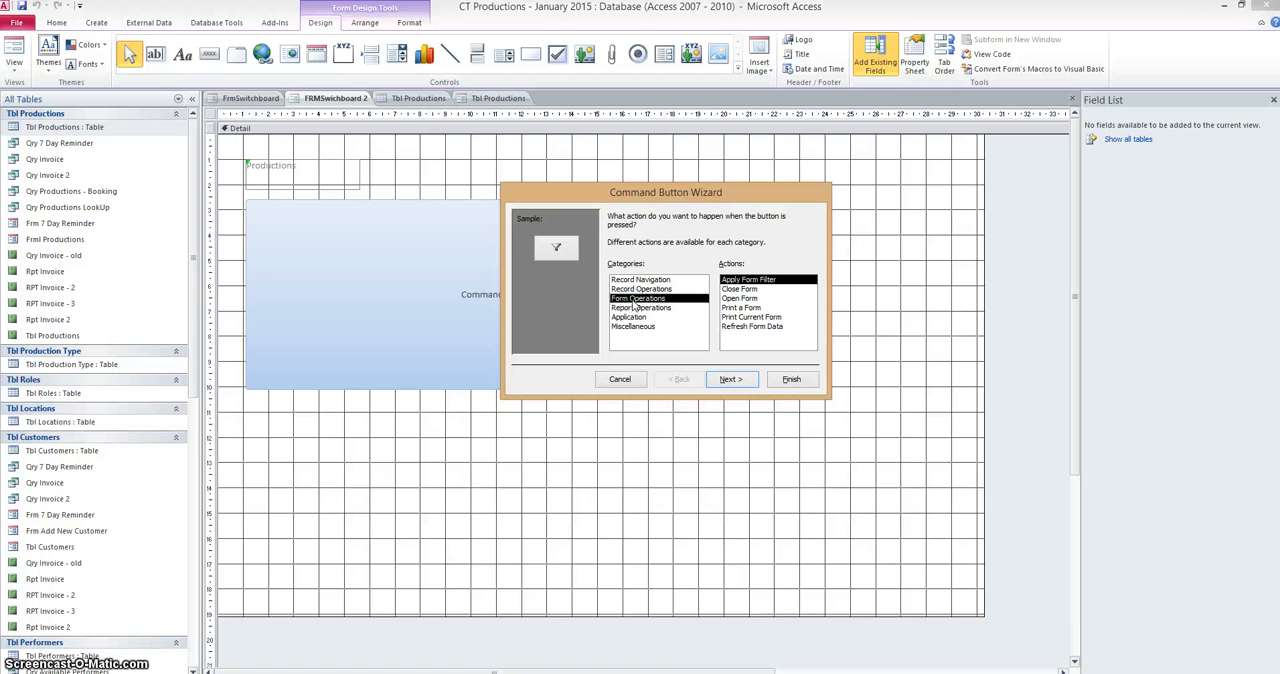
click(736, 299)
click(728, 380)
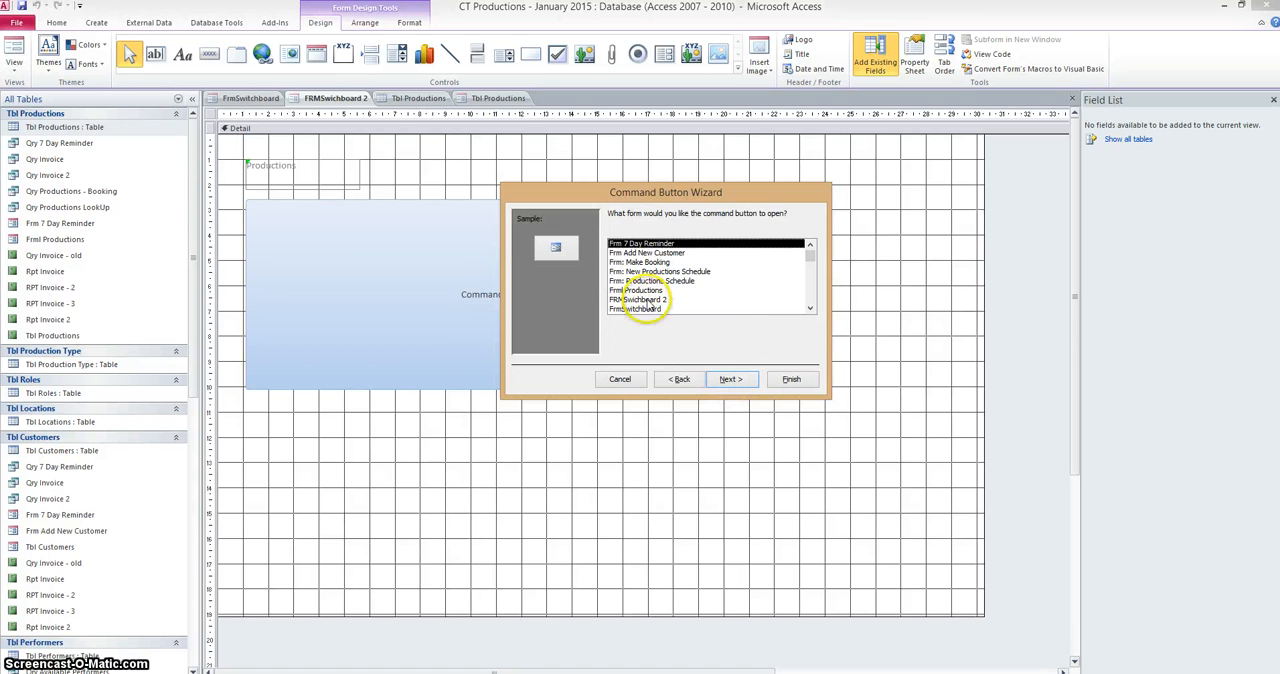
click(647, 300)
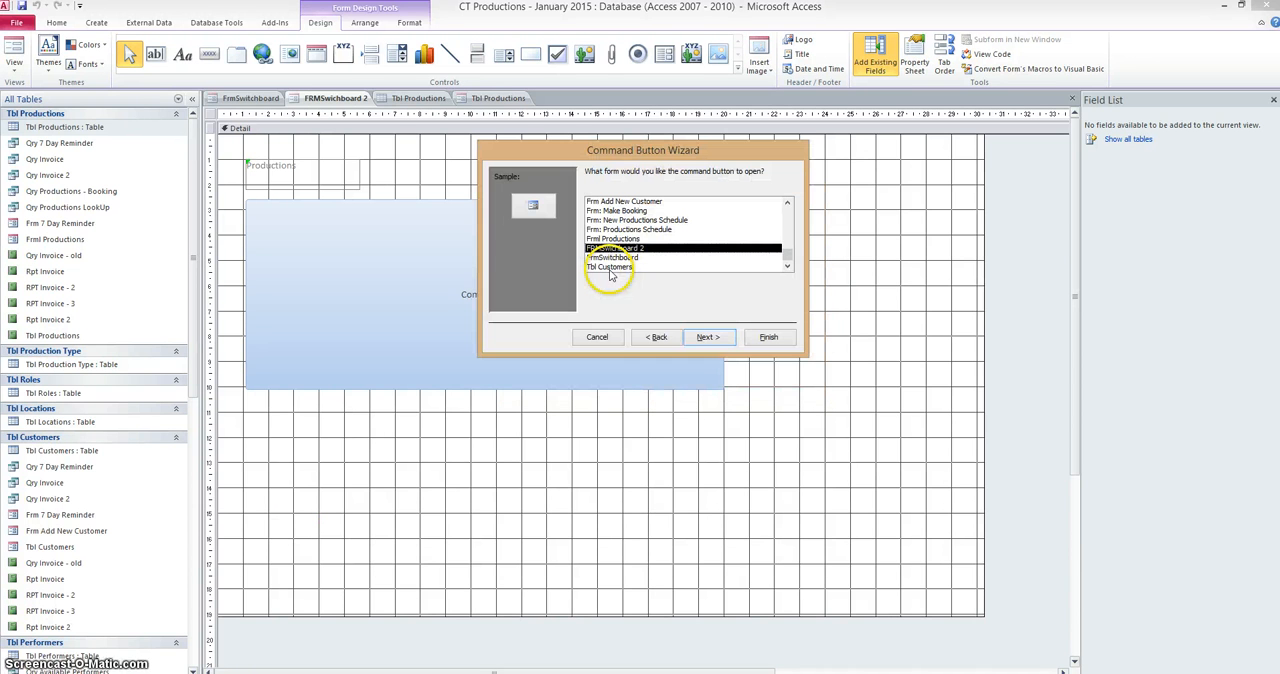
click(610, 268)
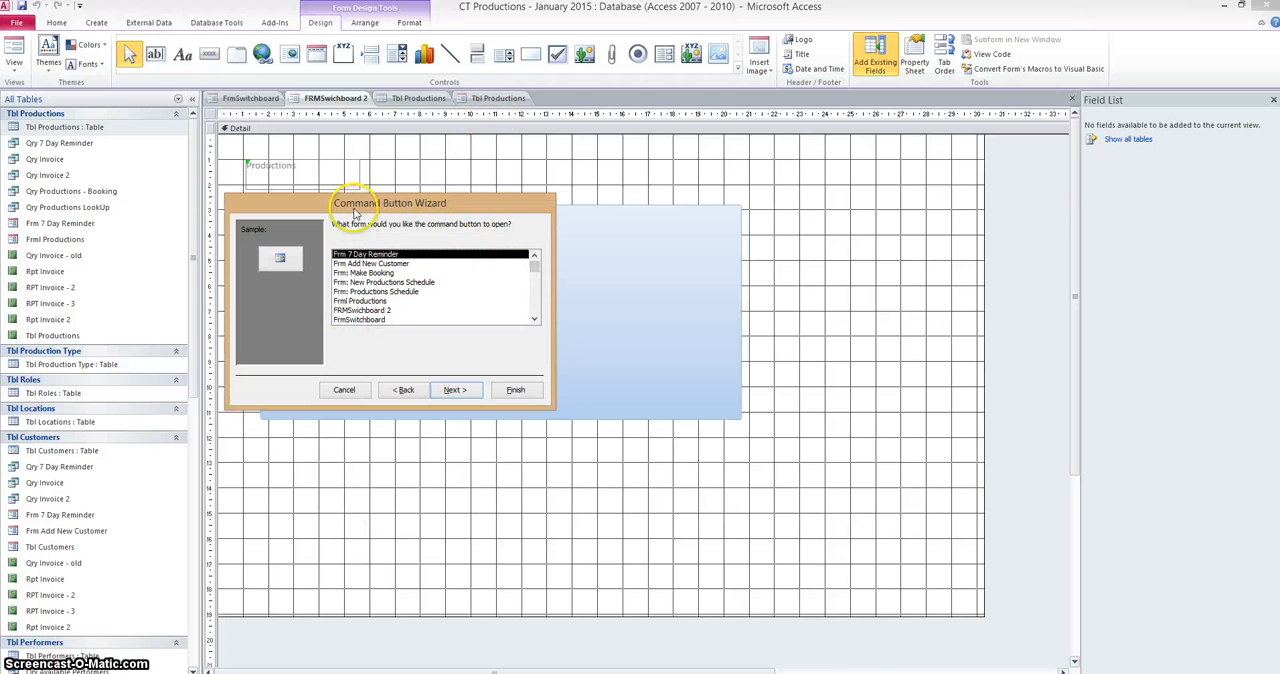
drag(353, 207, 481, 220)
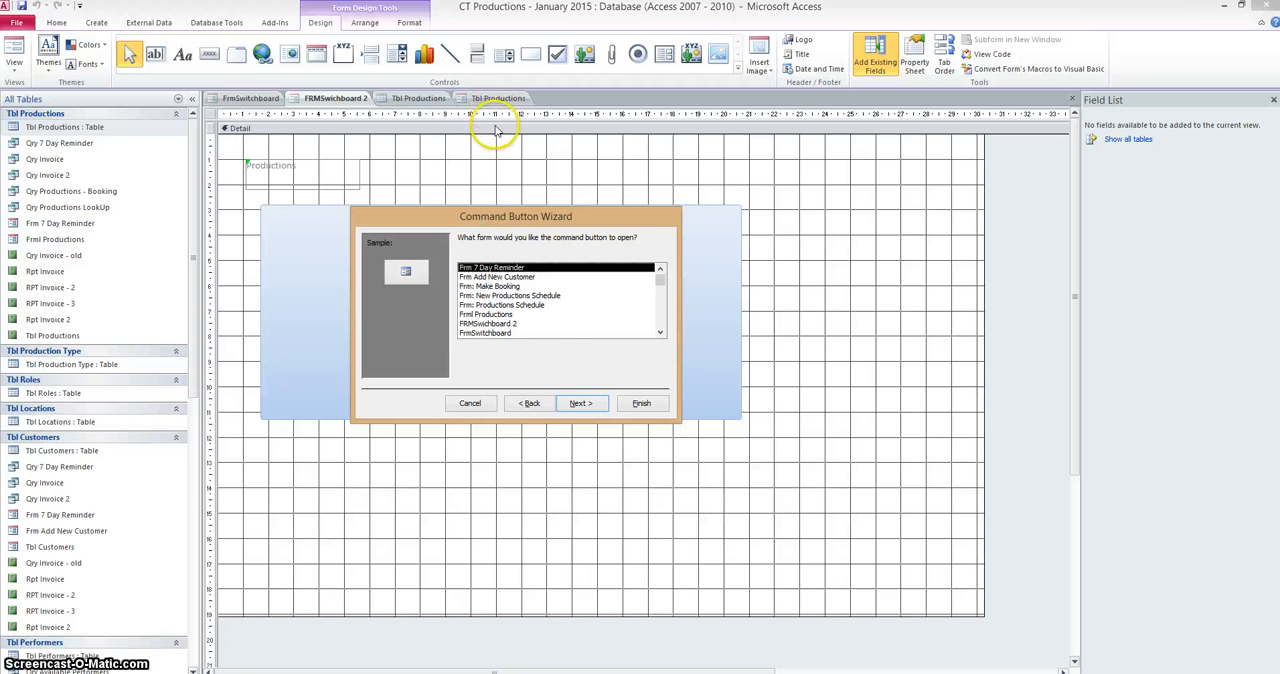
click(474, 403)
Close the Tbl Productions form and save it as FRMl Productions2, without replacing the existing FRMl Productions form.
click(499, 98)
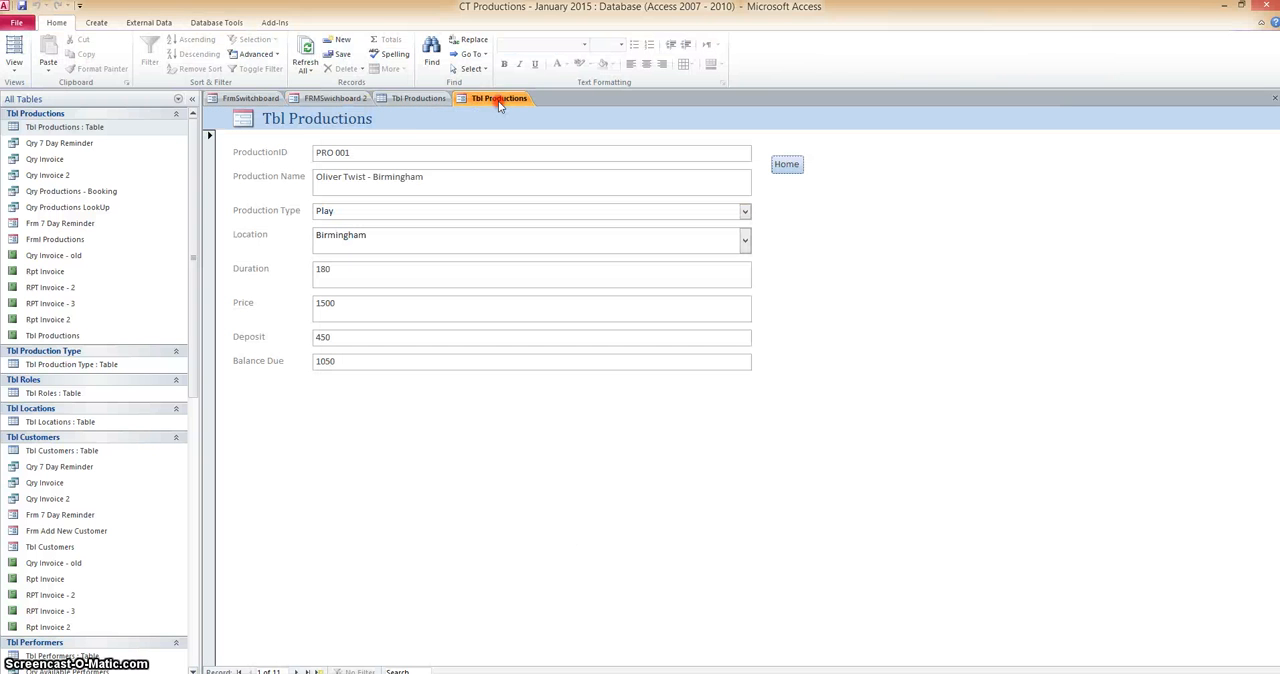
right_click(499, 100)
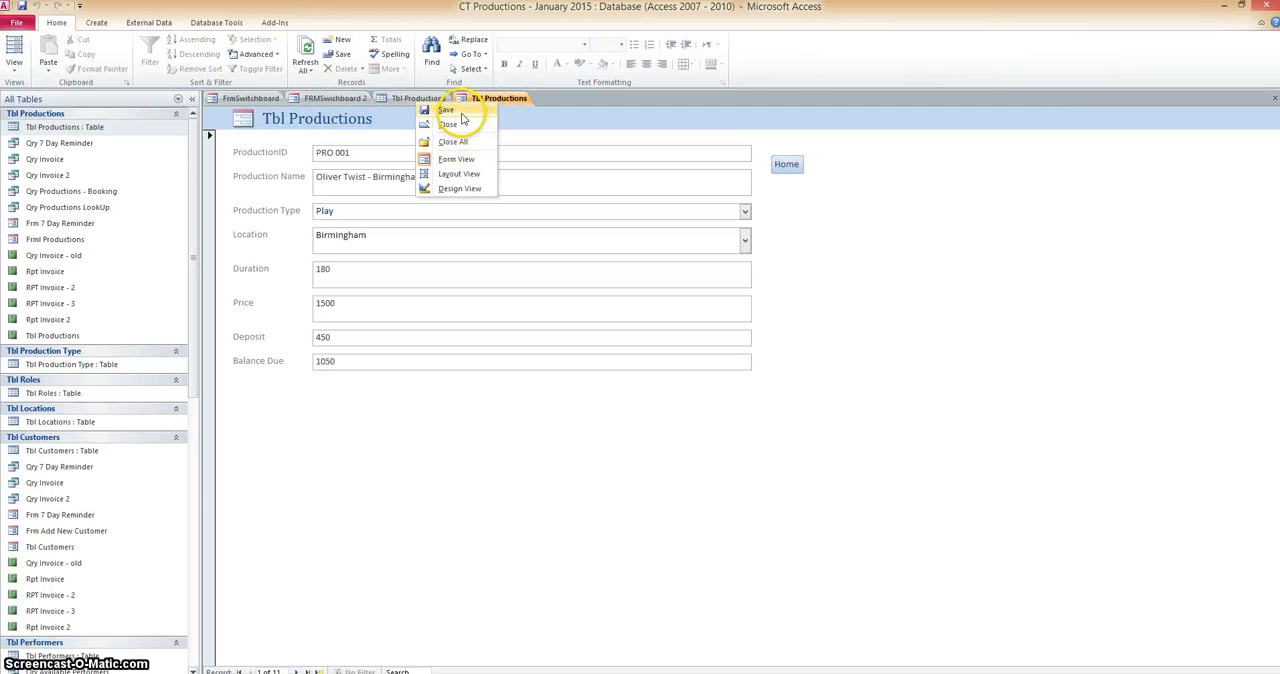
click(457, 126)
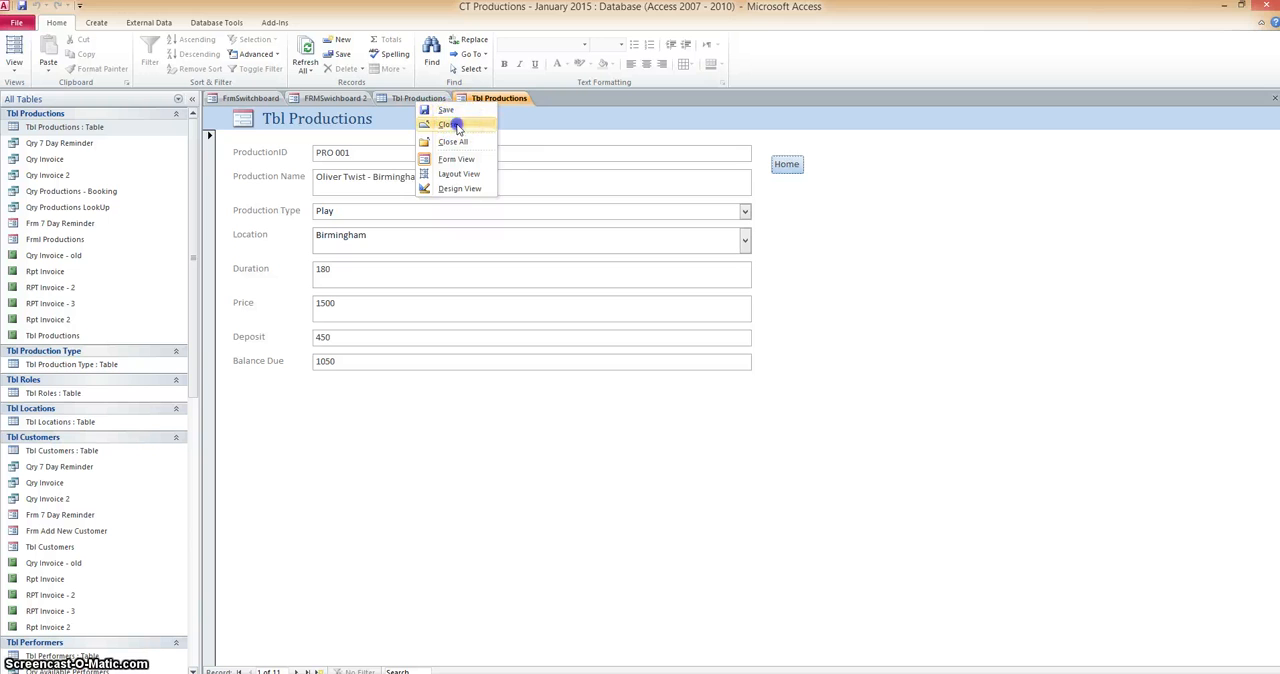
click(587, 383)
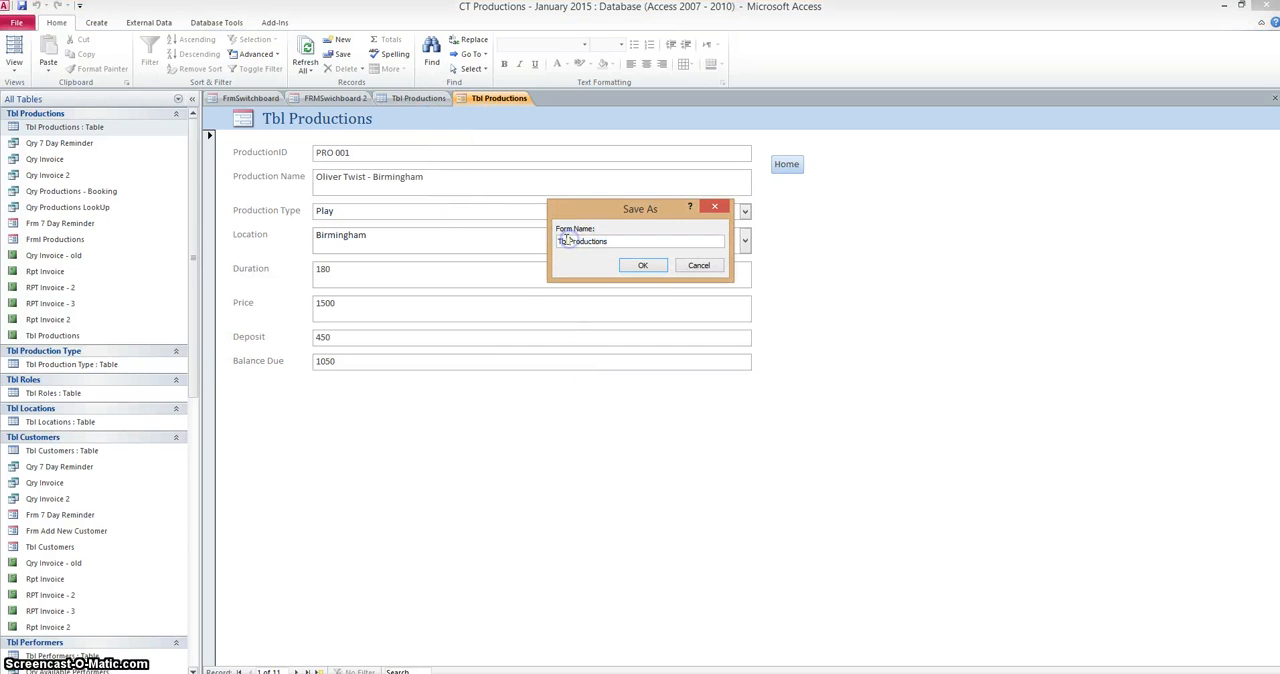
drag(567, 240, 531, 242)
click(644, 265)
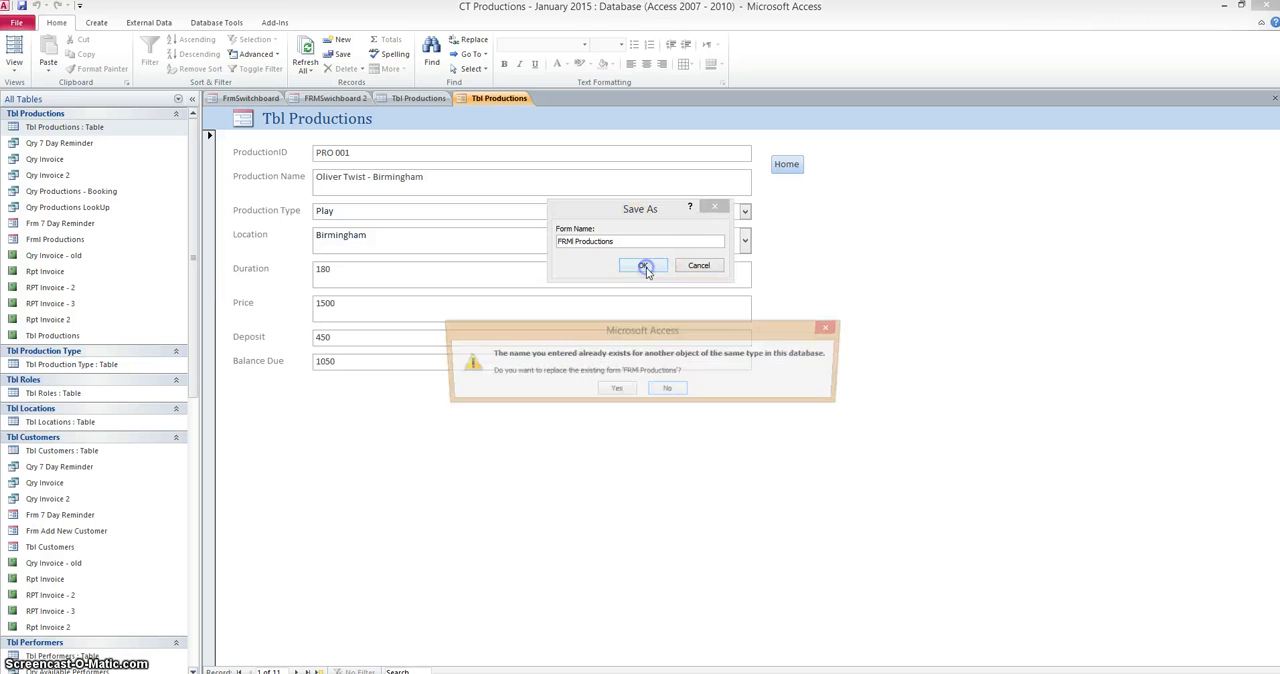
click(619, 391)
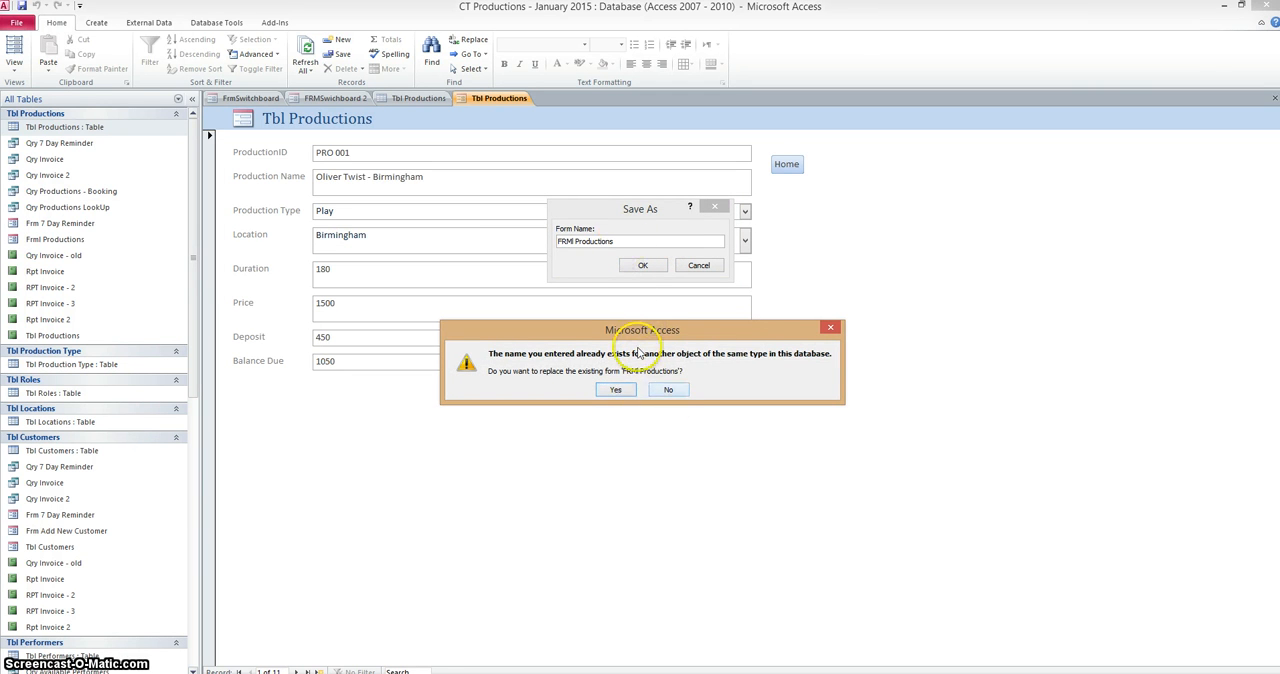
click(668, 389)
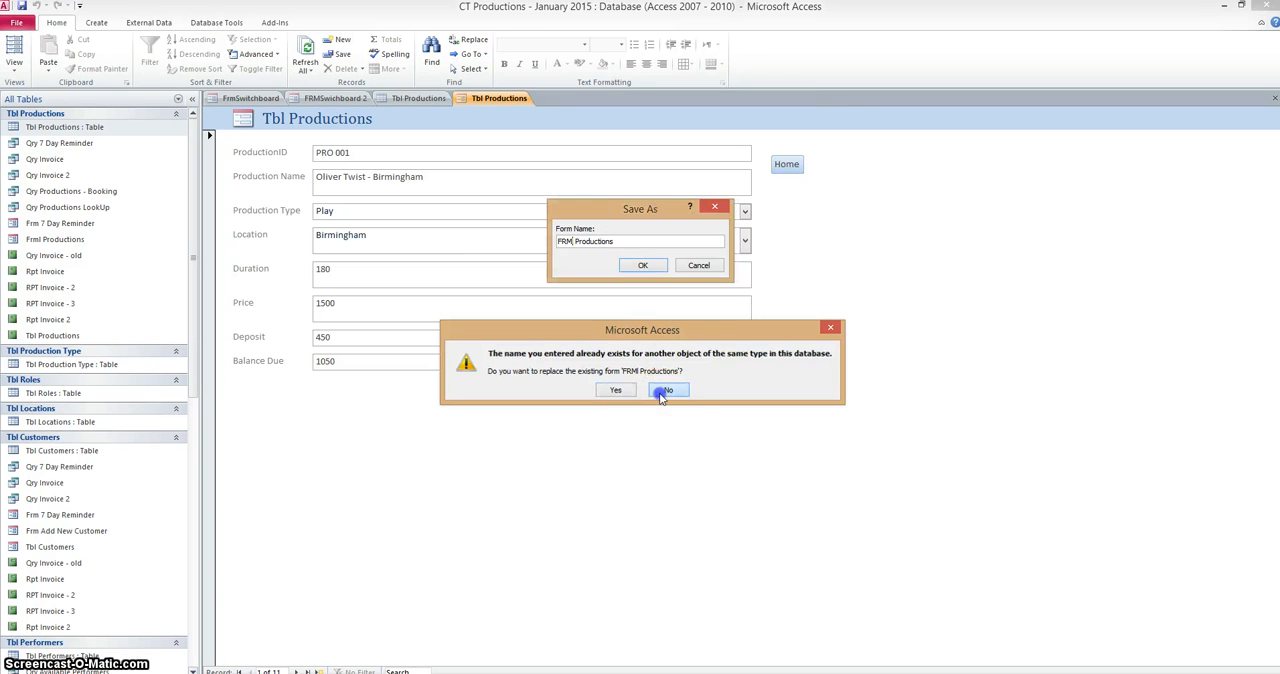
click(627, 242)
click(643, 265)
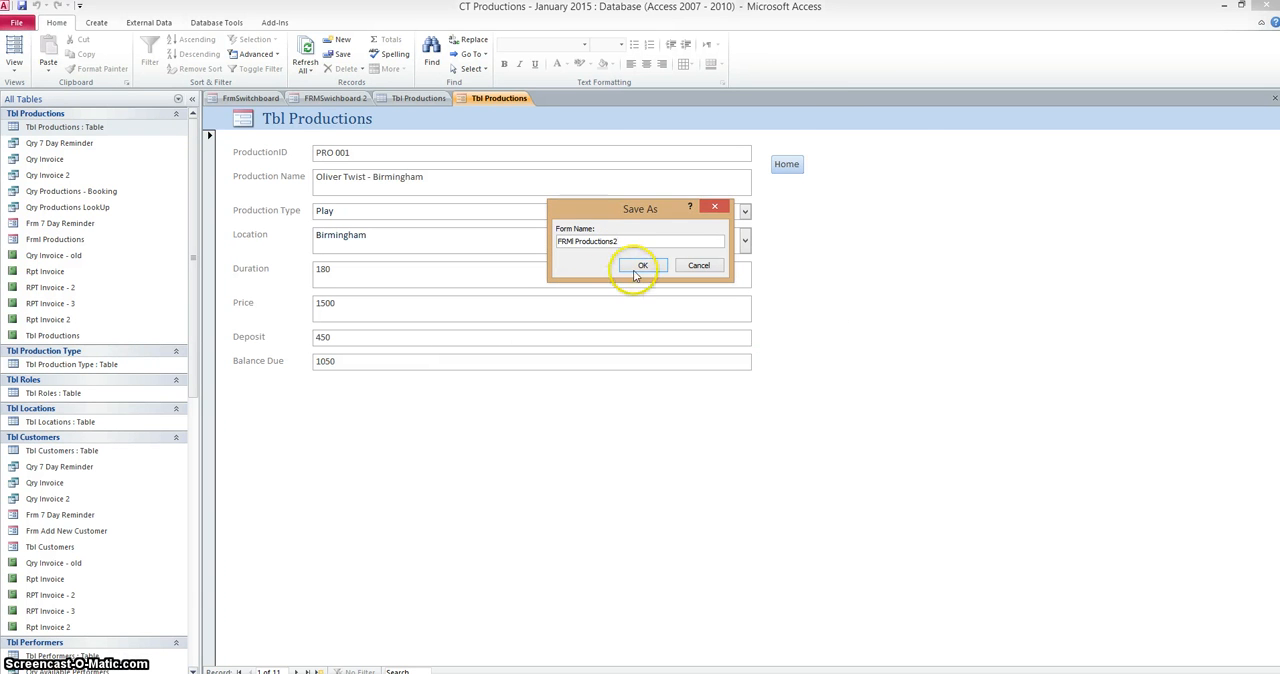
Delete the large Command2 button from the Detail grid of FRMSwichboard 2.
click(563, 249)
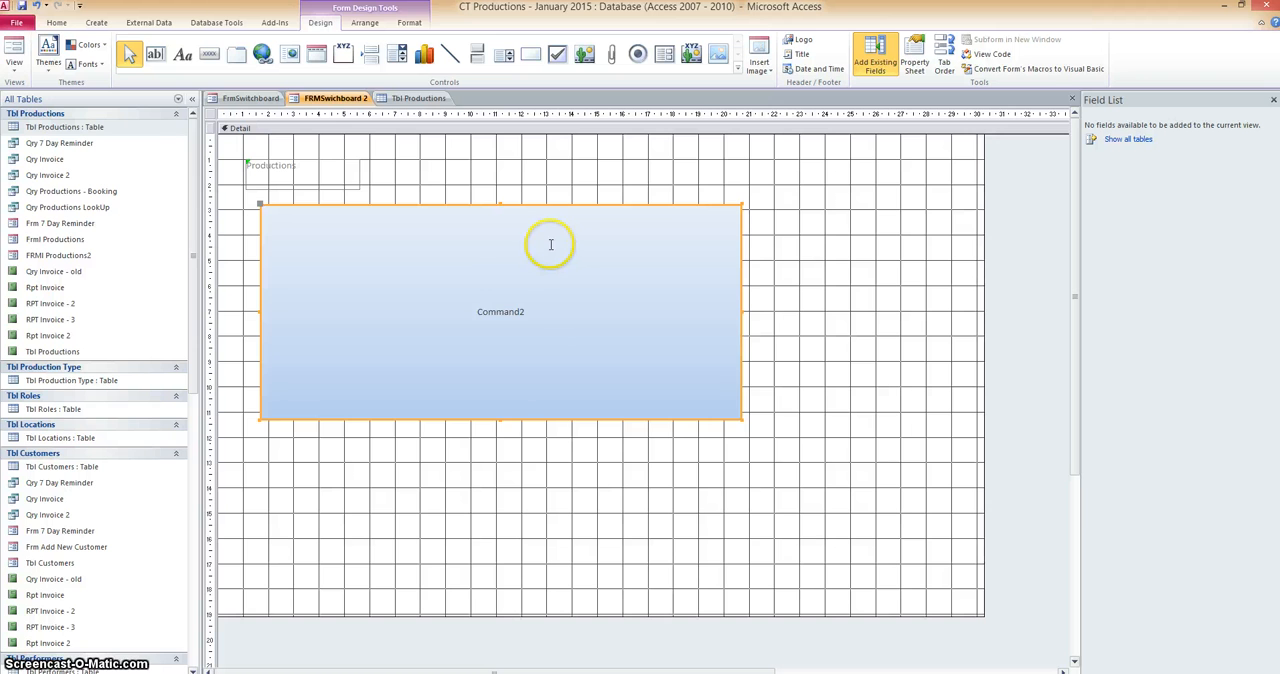
click(549, 252)
click(623, 205)
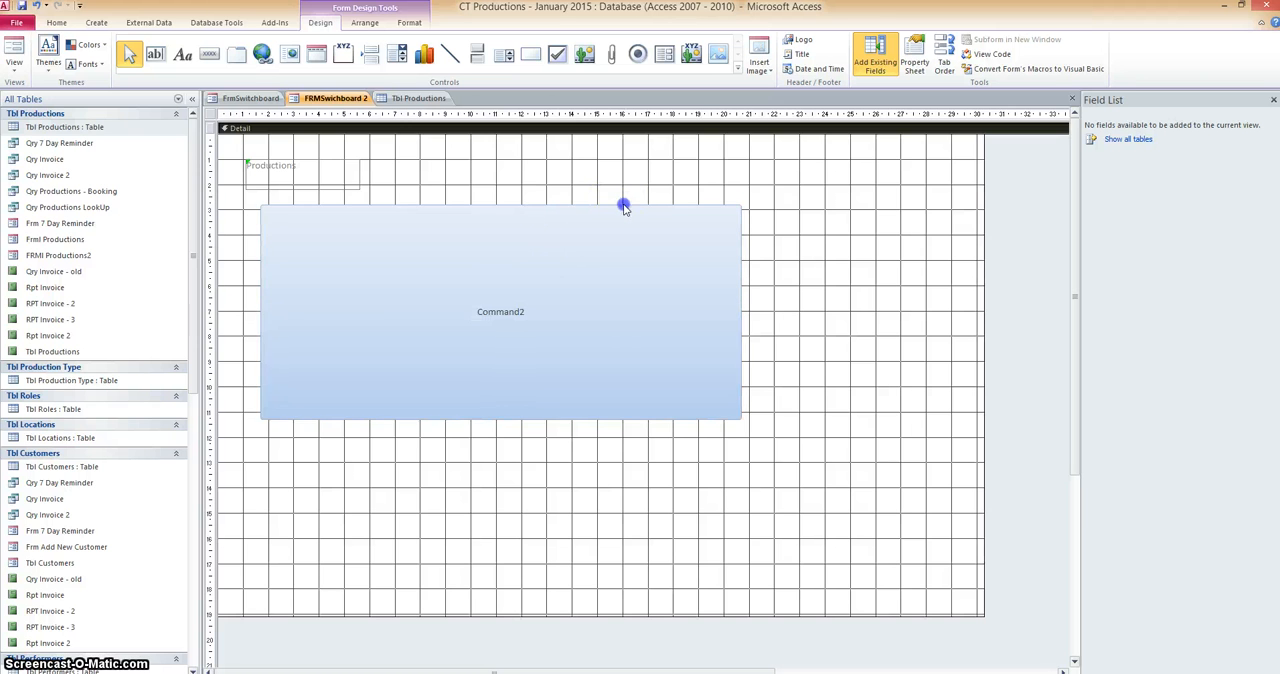
key(Delete)
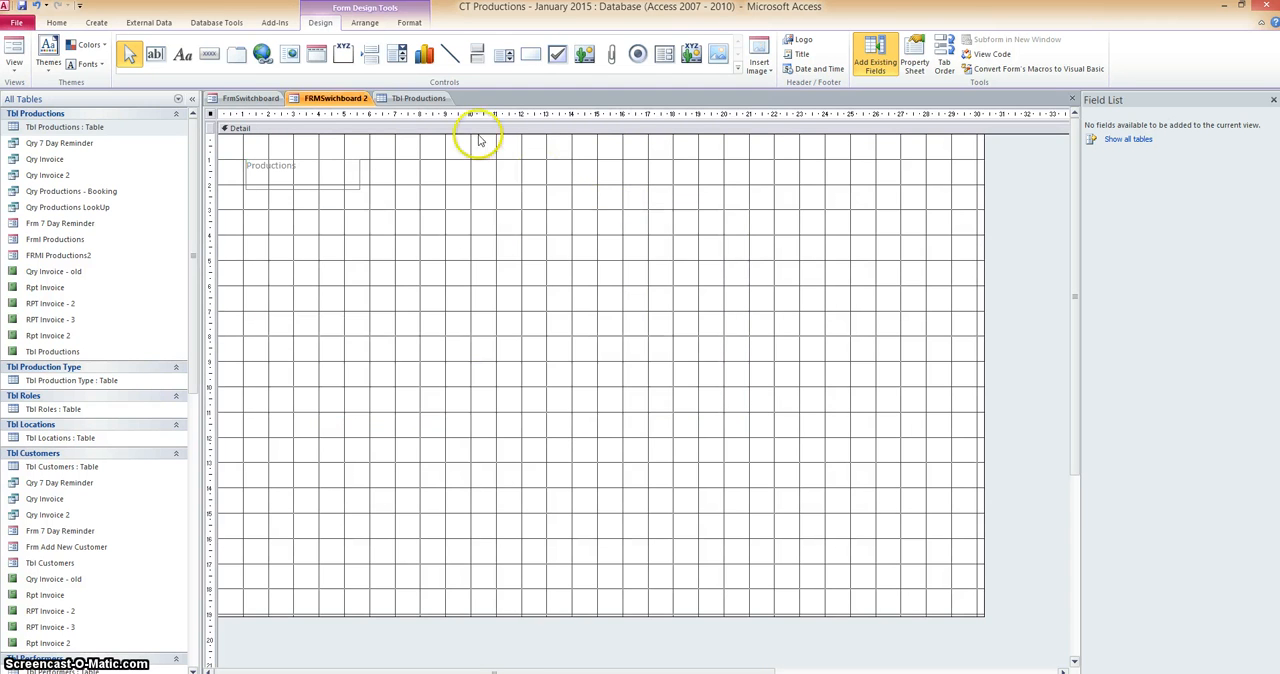
Draw a command button about 26 wide and 13 deep on the rulers below the Productions label, with the Open Form action targeting FRMl Productions2.
click(209, 54)
drag(251, 200, 910, 522)
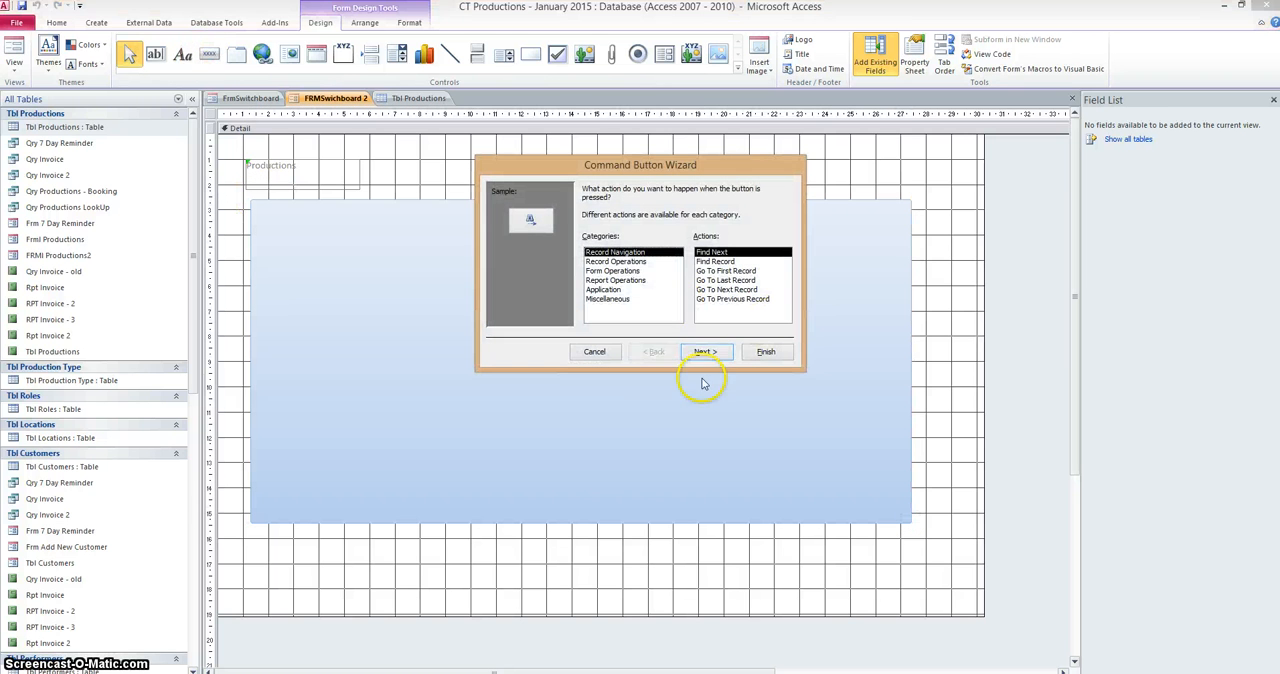
click(618, 270)
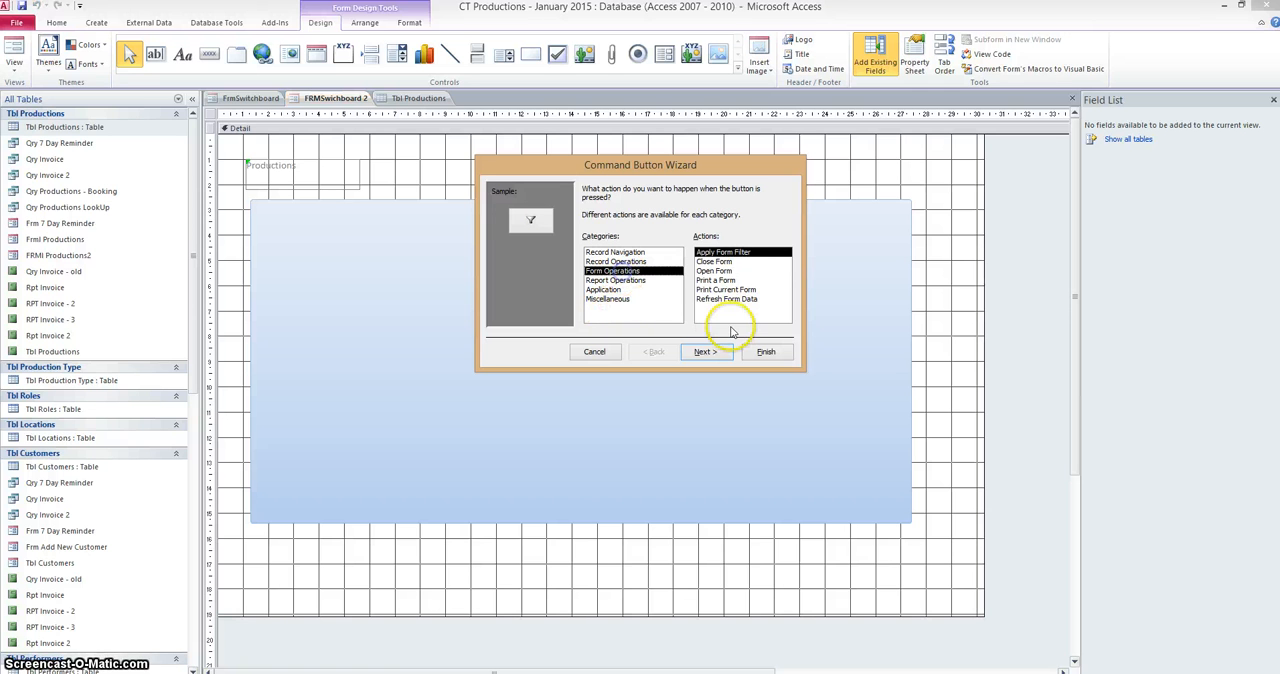
click(714, 271)
click(705, 352)
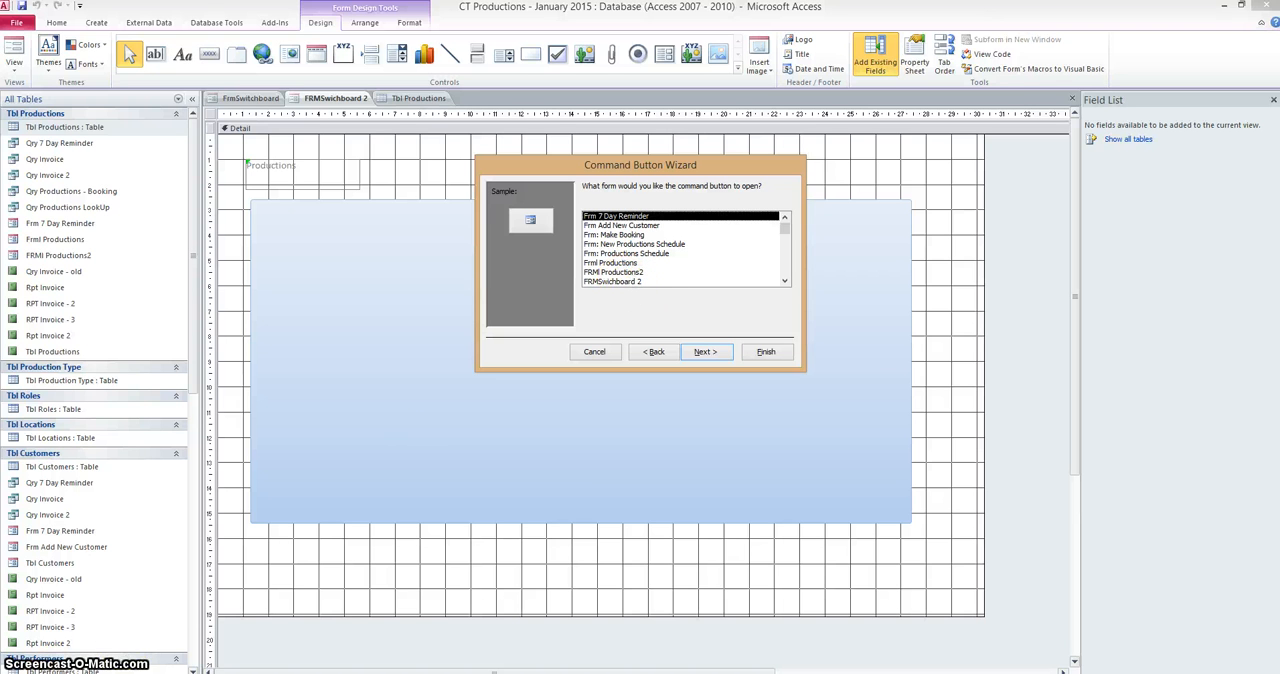
click(622, 272)
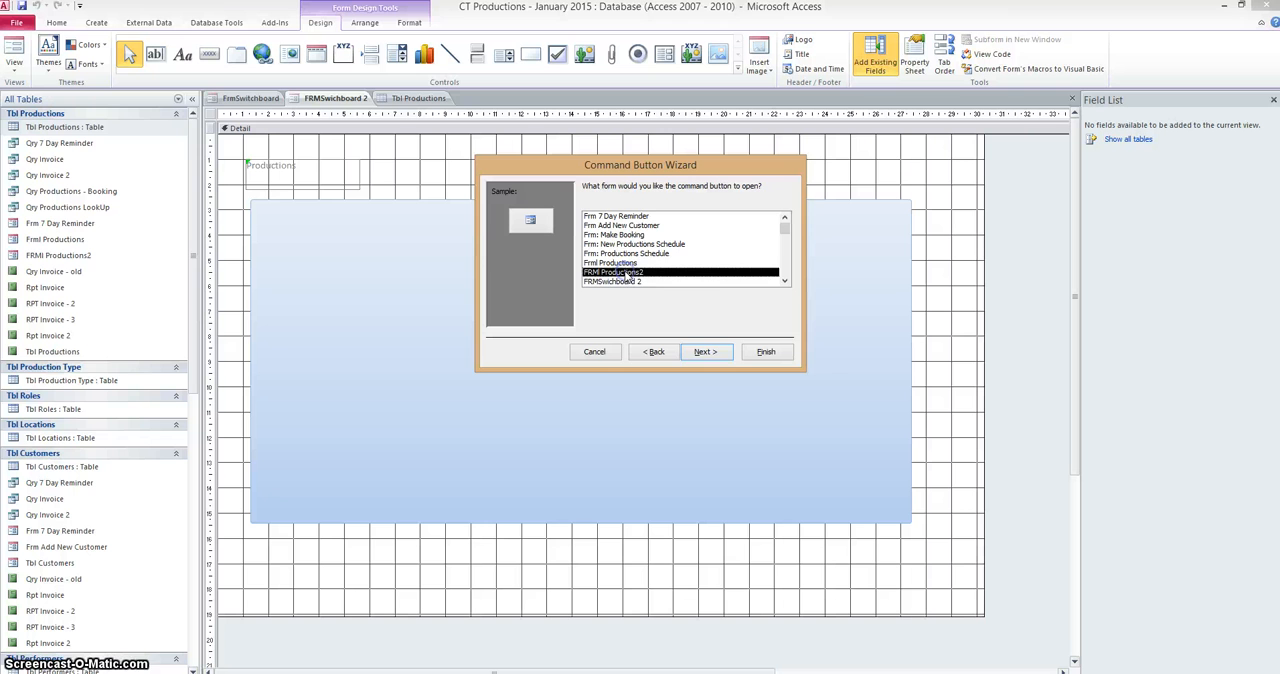
click(705, 353)
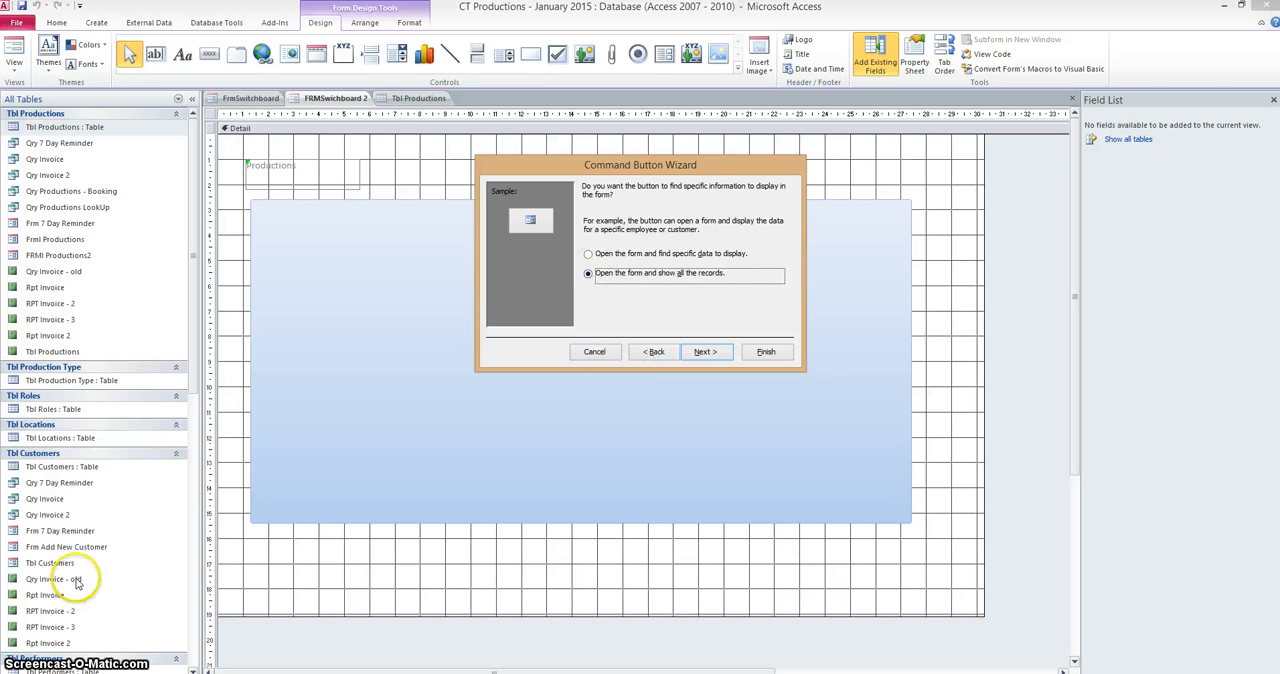
Have the button show all records, display the text "Productions", and name it "btn-switch" to complete the wizard.
drag(660, 164, 607, 191)
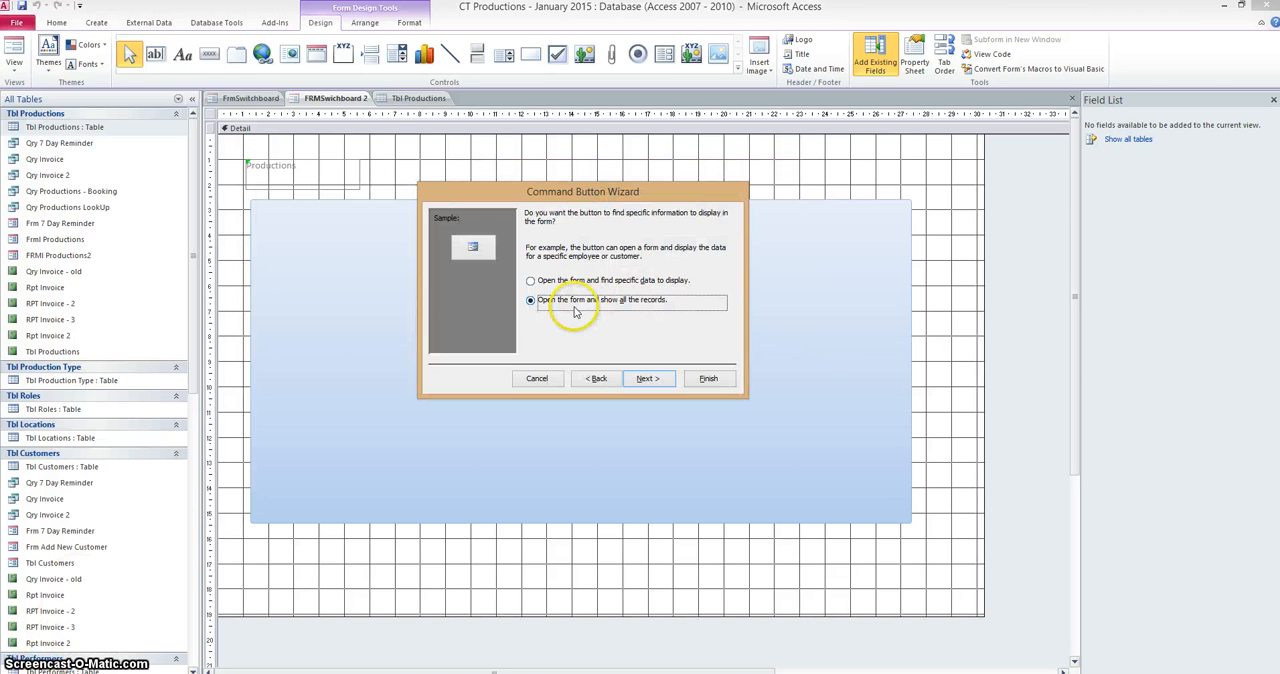
click(646, 379)
click(617, 268)
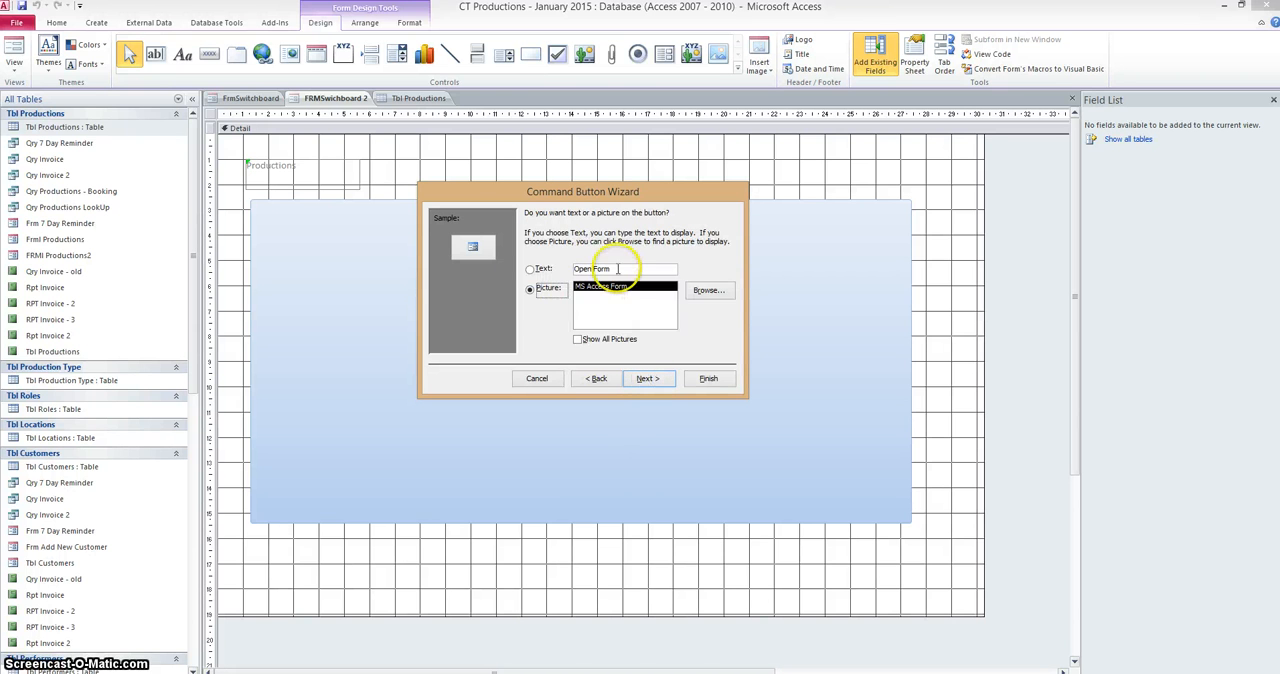
drag(585, 270, 565, 272)
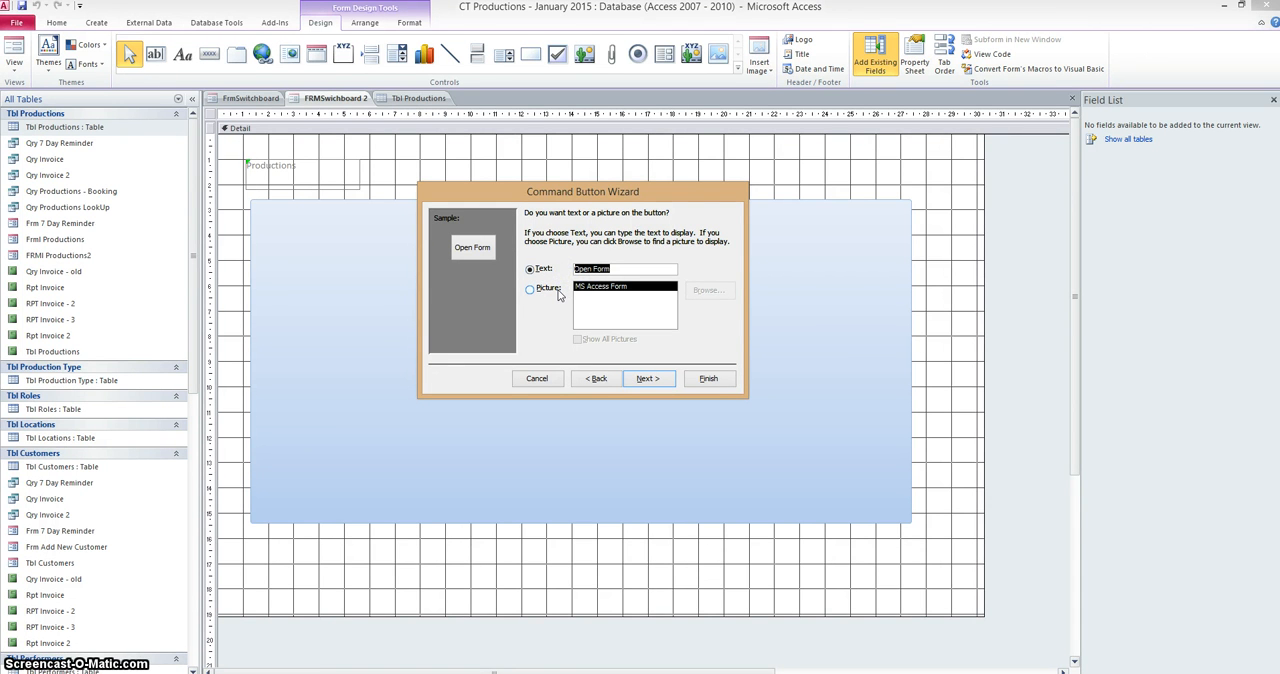
text(Productions)
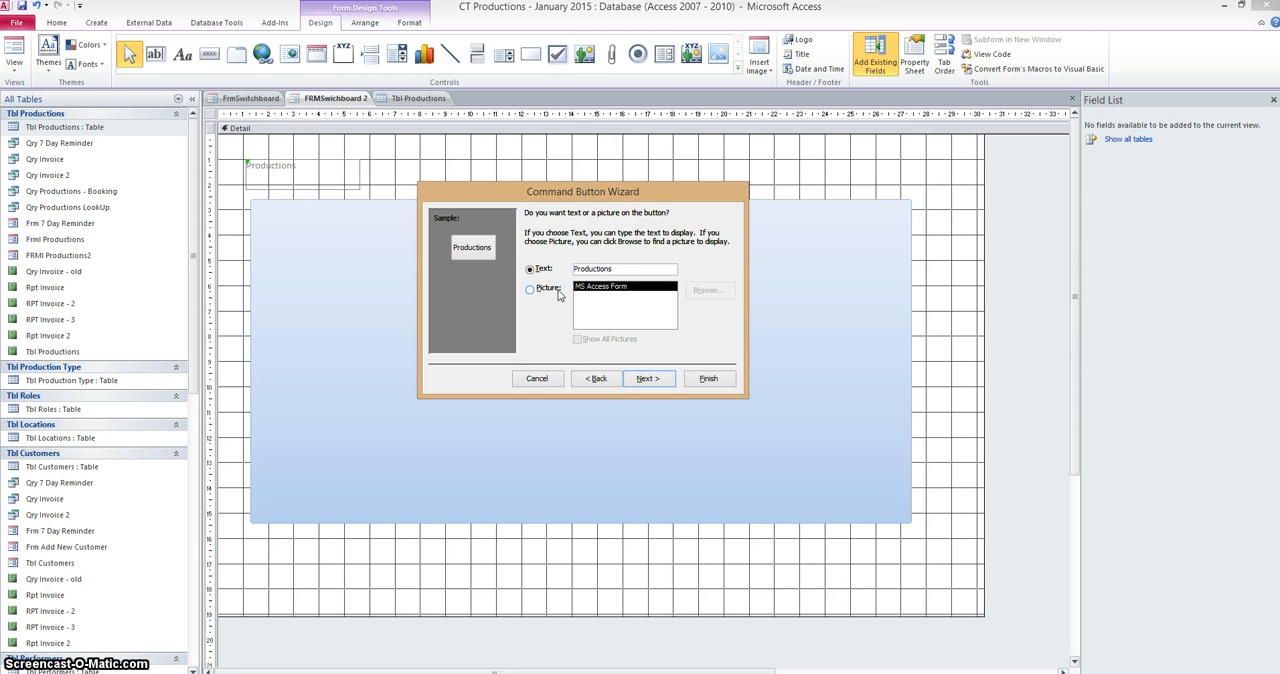
click(646, 378)
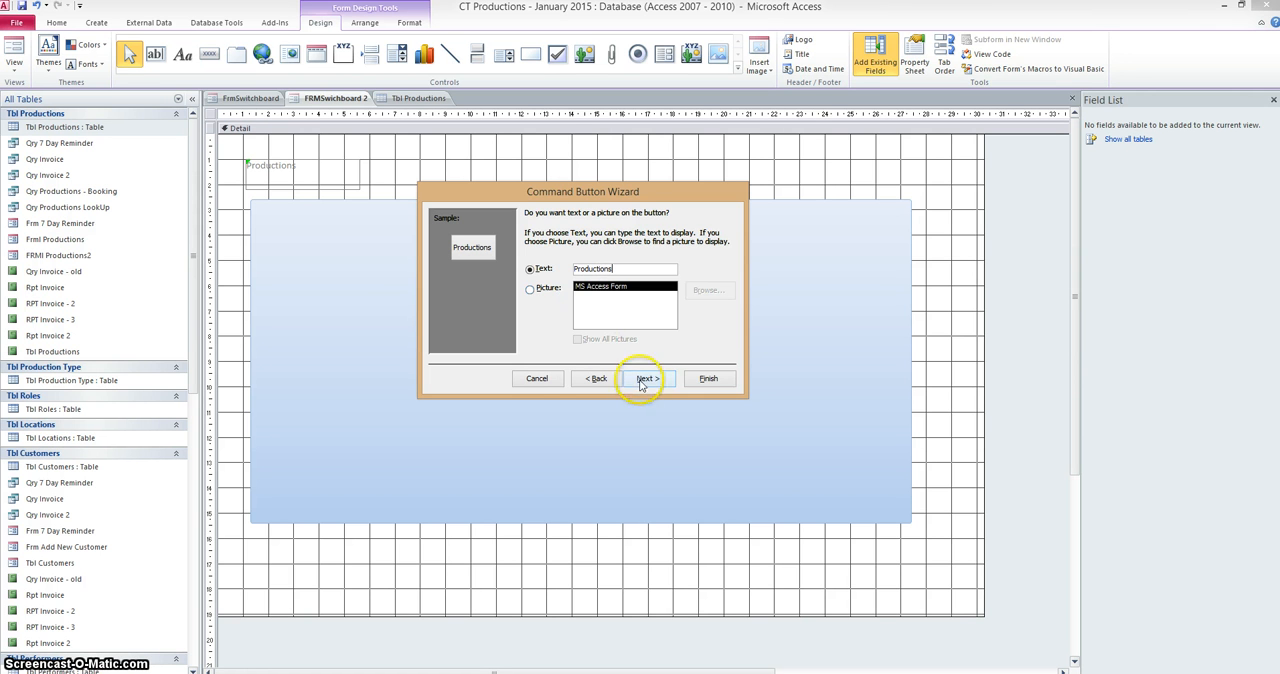
click(579, 287)
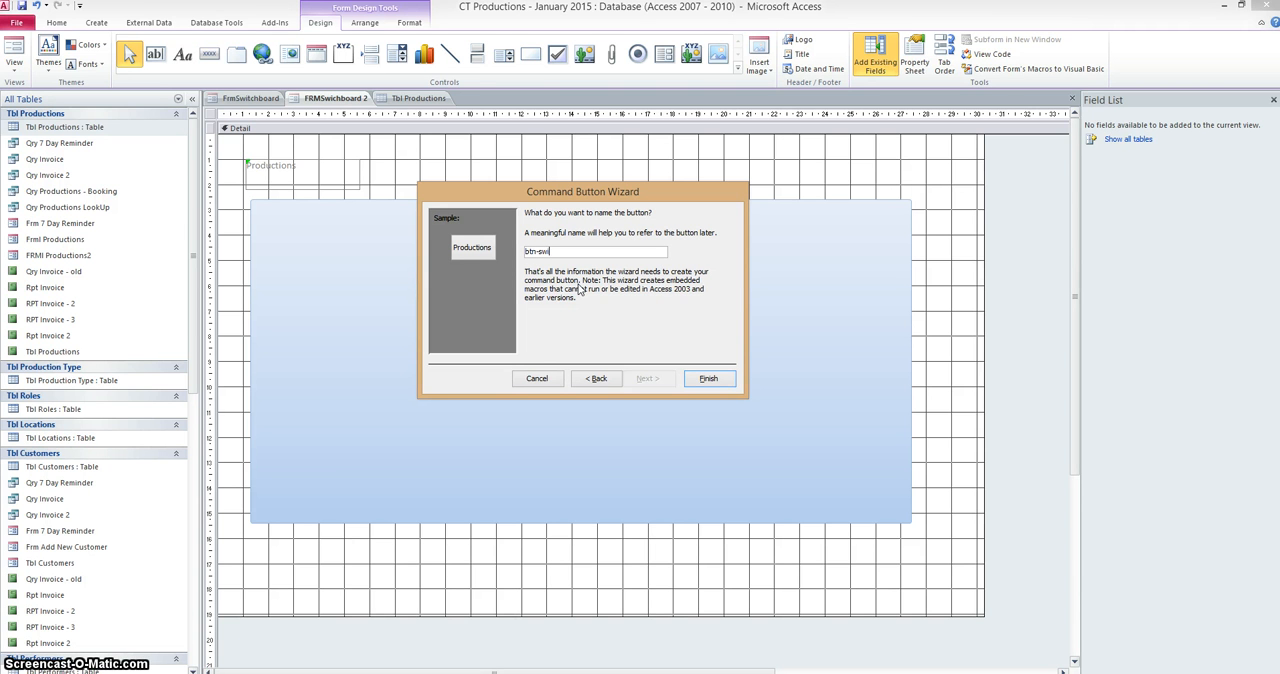
text(btn-switch-productions)
click(708, 378)
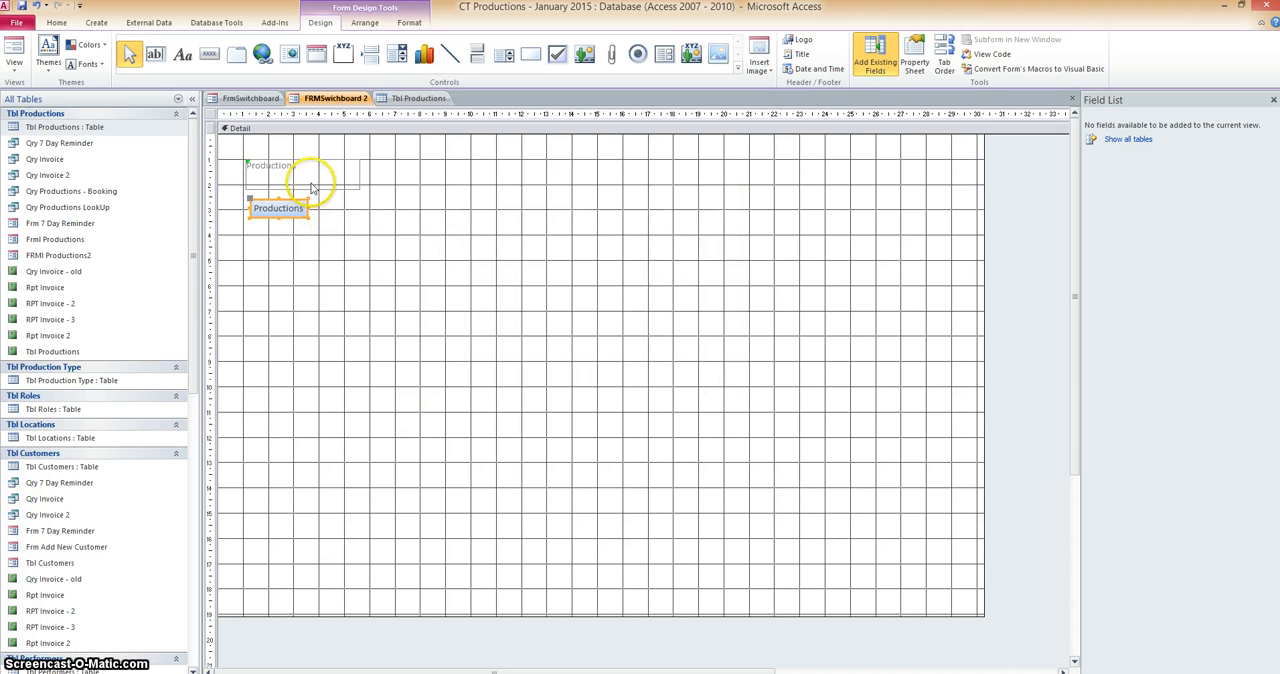
Show FRMSwichboard 2 in Form View and test that the Productions button opens FRMl Productions2.
right_click(298, 99)
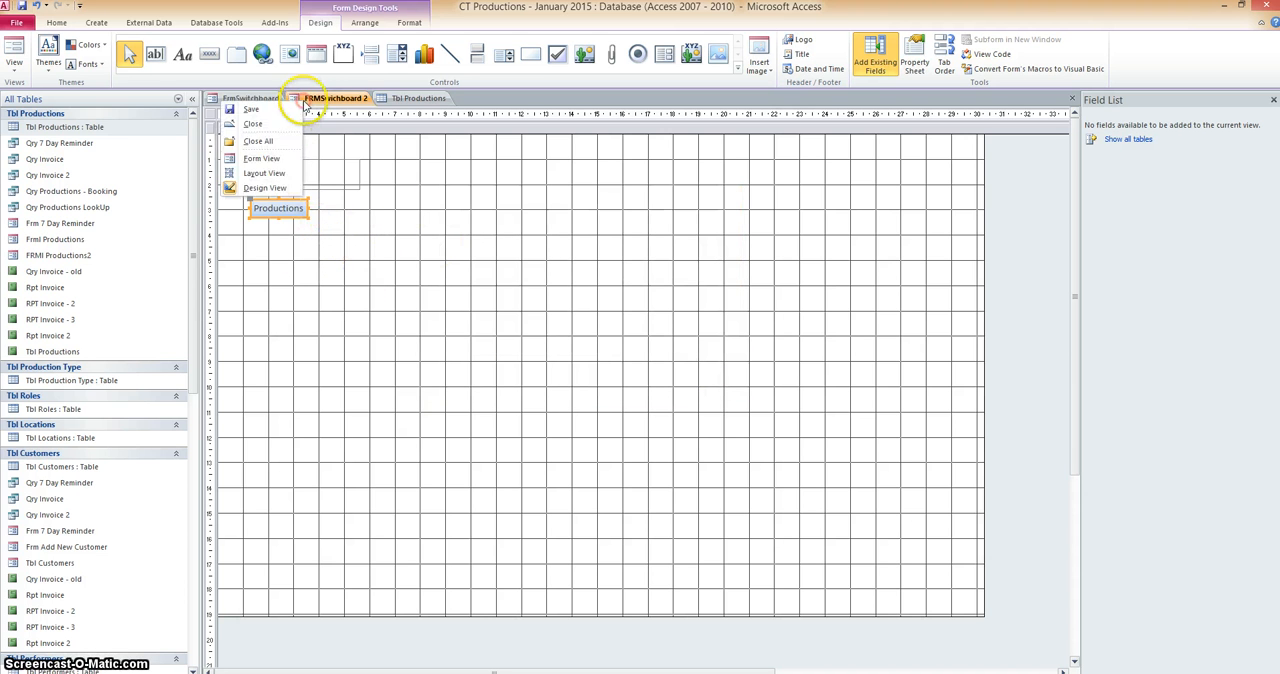
click(266, 158)
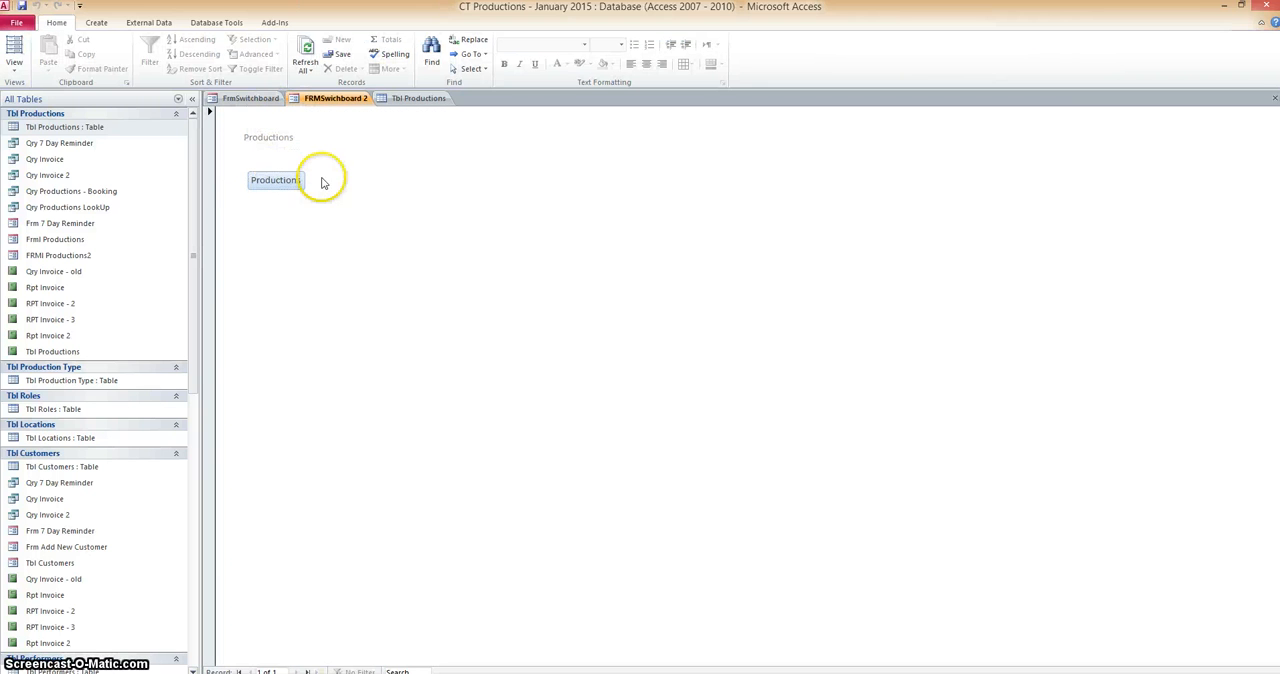
click(298, 180)
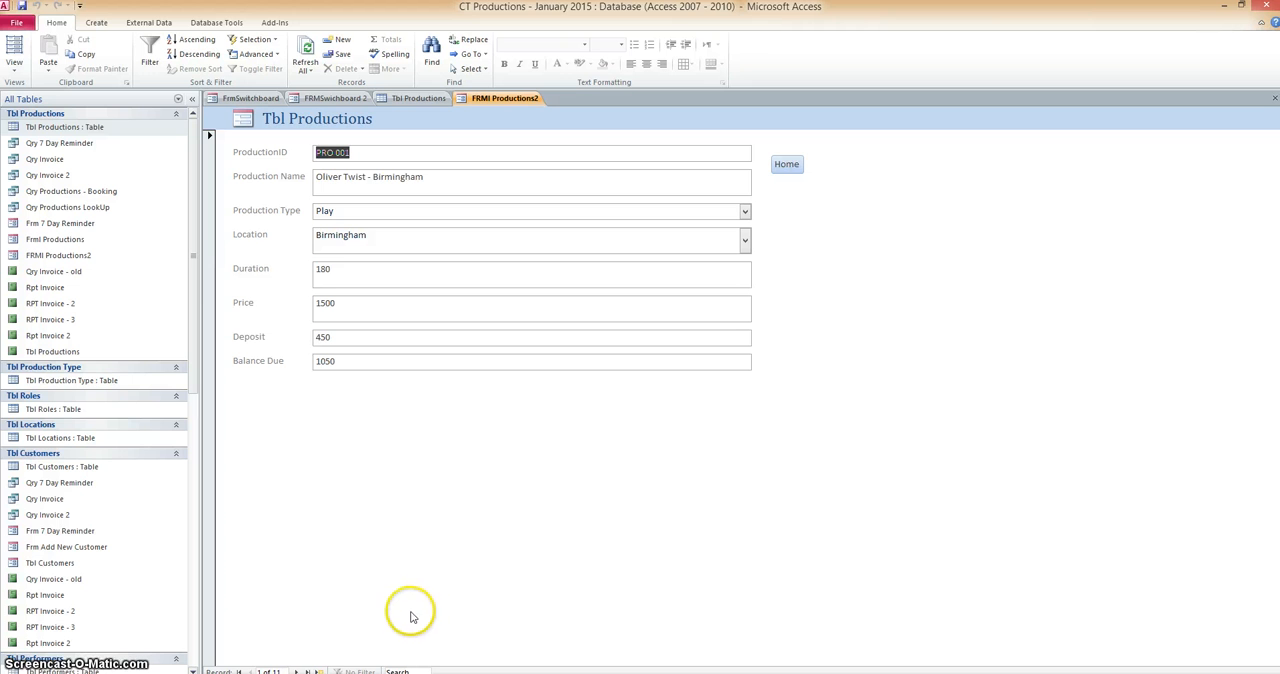
Compare the two linked forms, and test the round trip with the Productions button and the Home button.
click(327, 99)
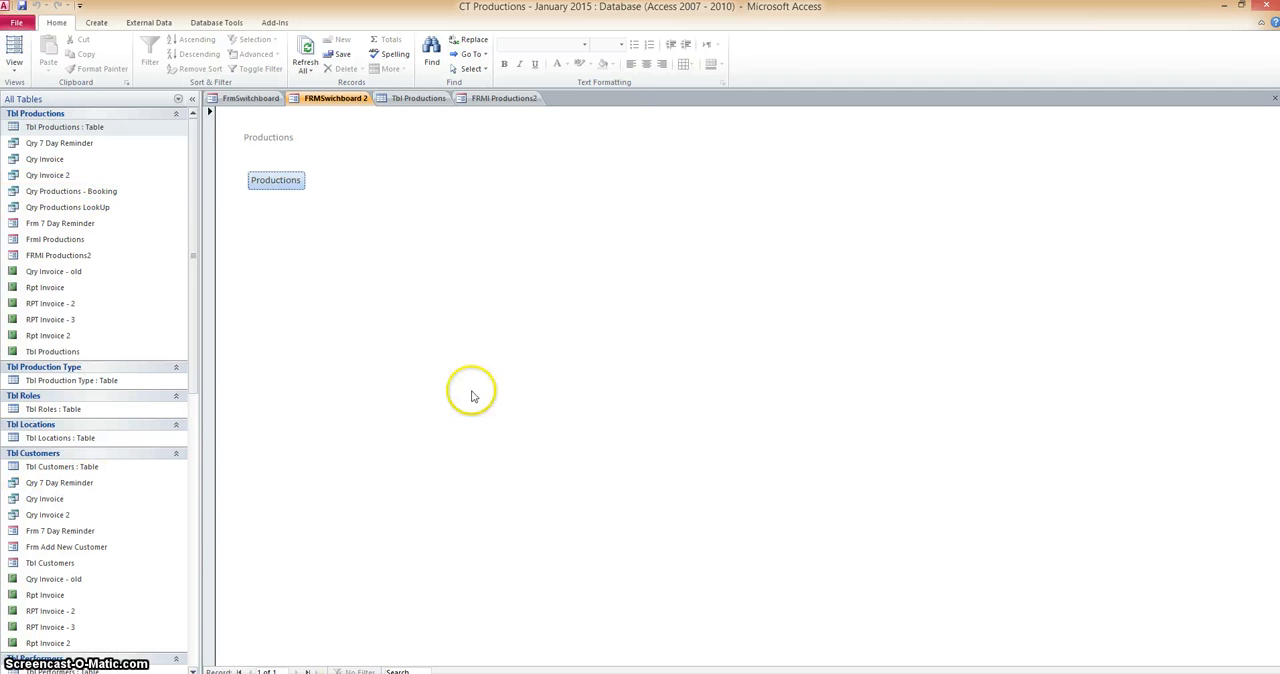
click(499, 101)
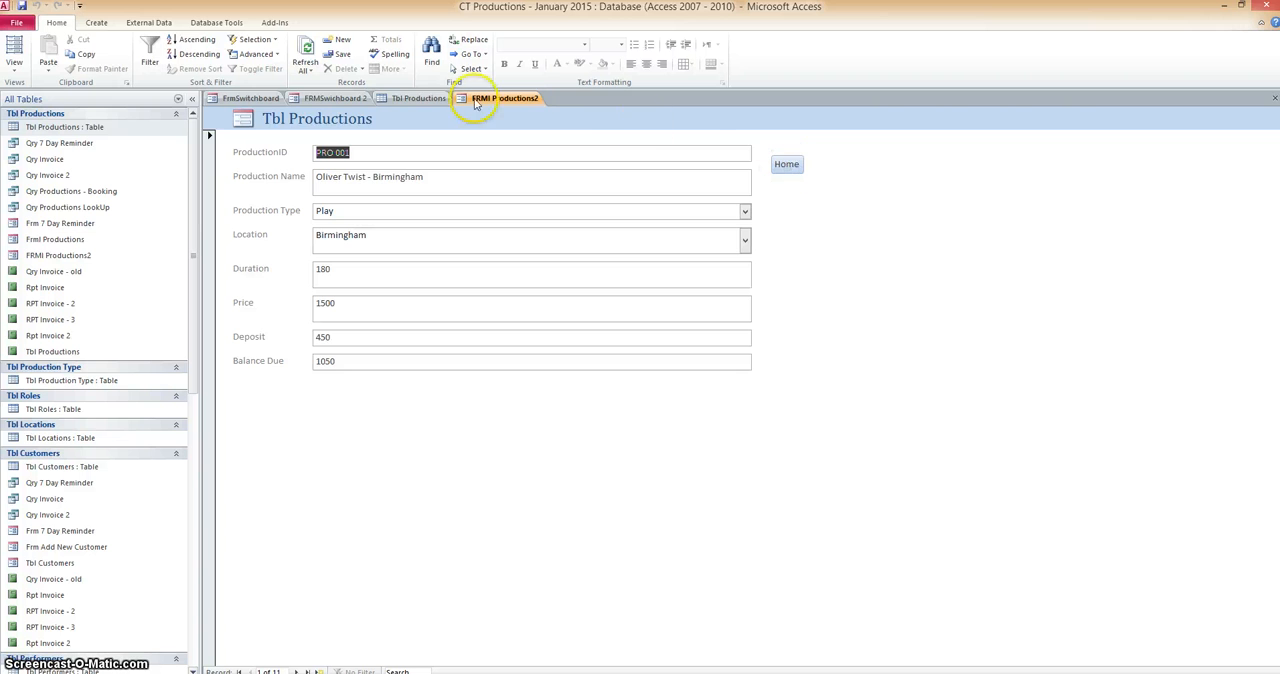
click(330, 98)
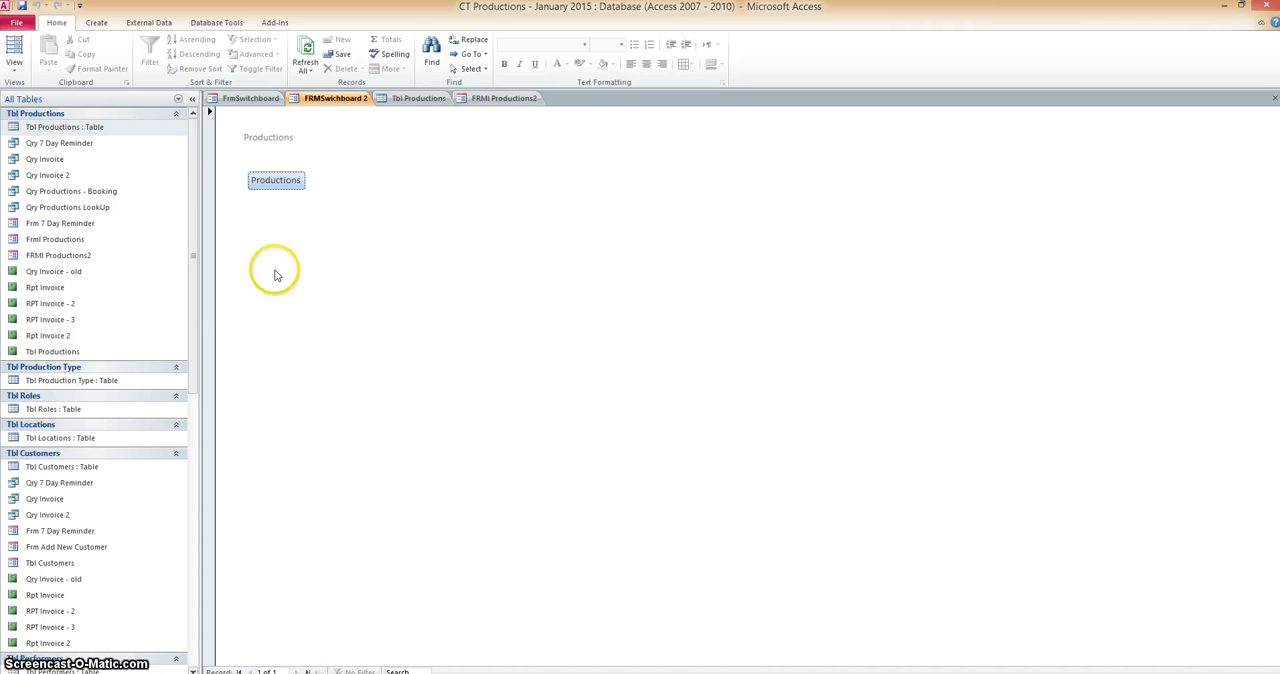
click(276, 181)
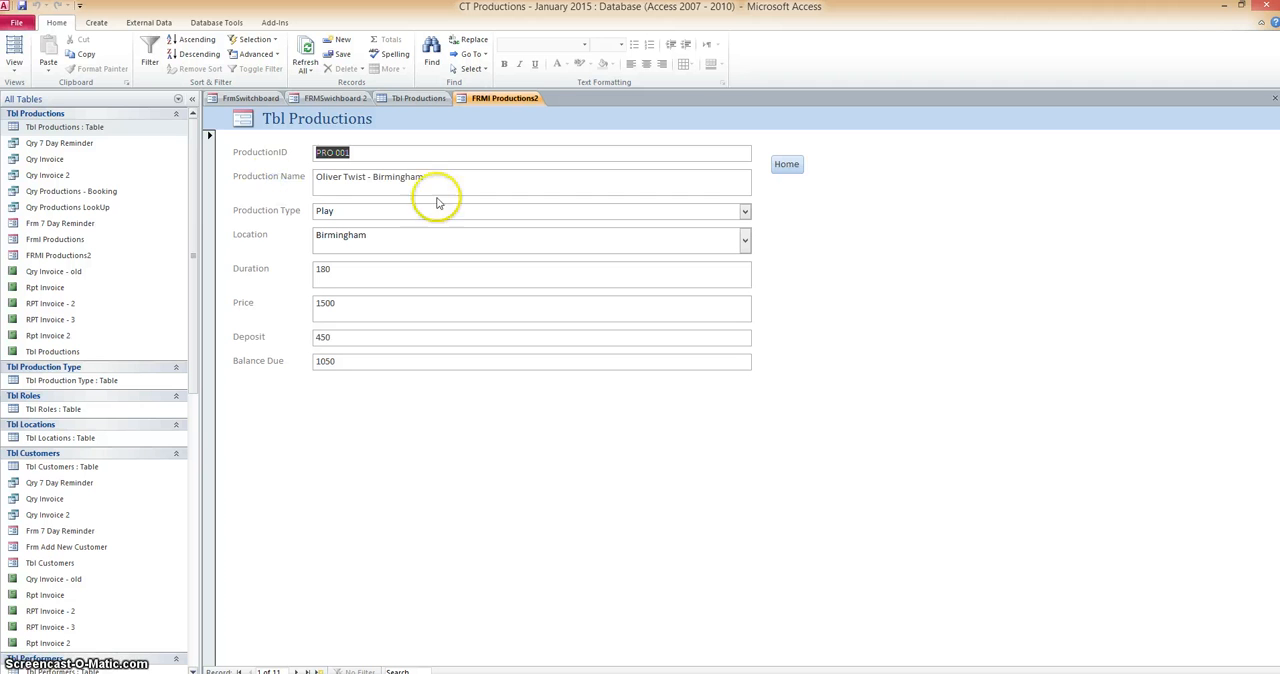
click(792, 166)
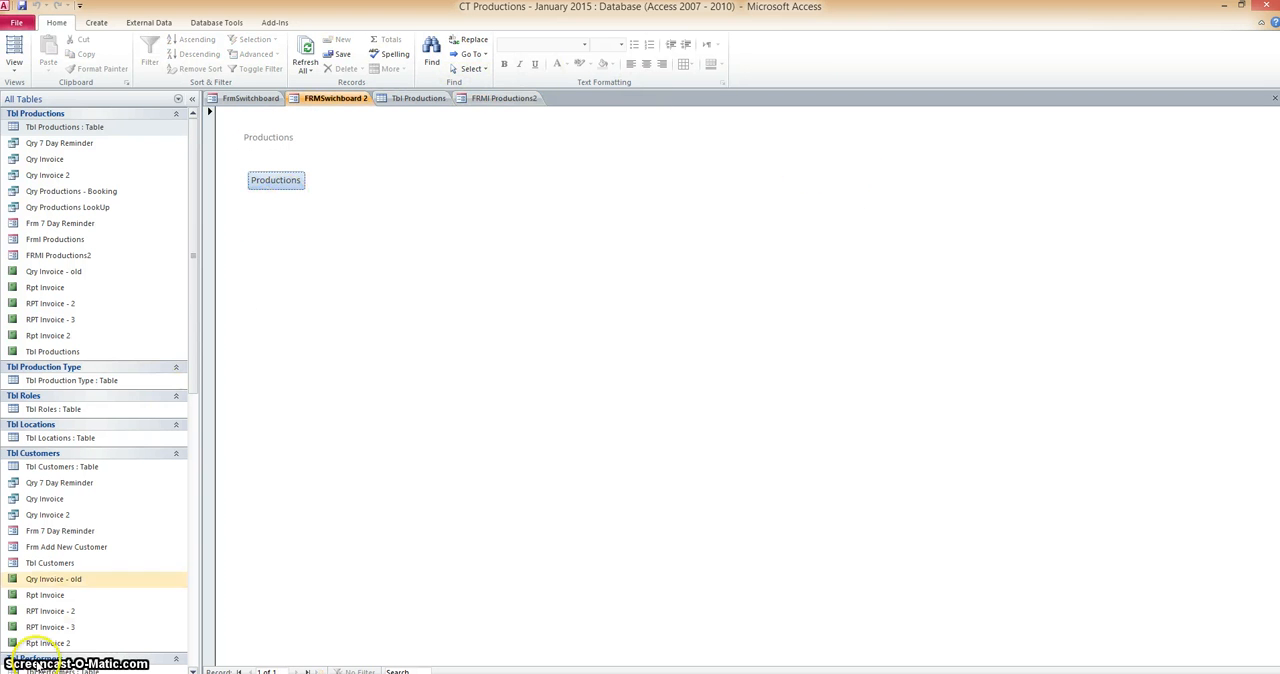
Show FRMl Productions2 in Design View and draw a command button about 3 wide and 1 deep on the rulers, just below the Home button.
click(505, 98)
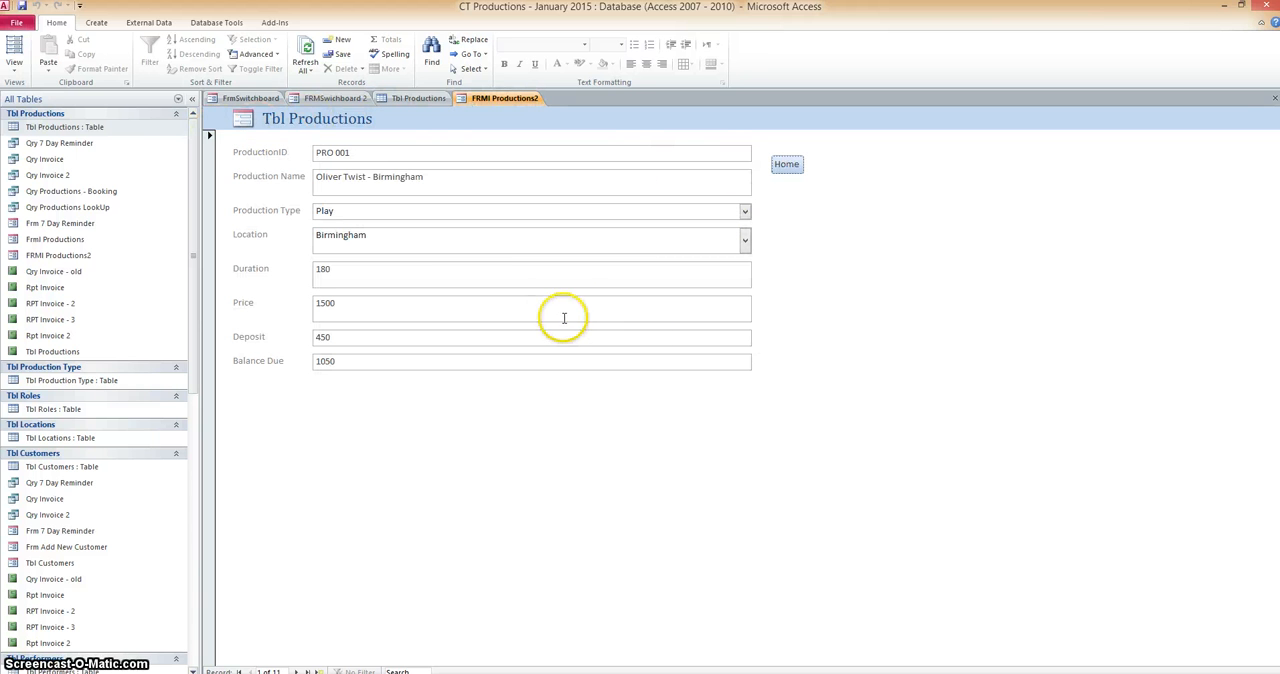
right_click(494, 100)
click(462, 187)
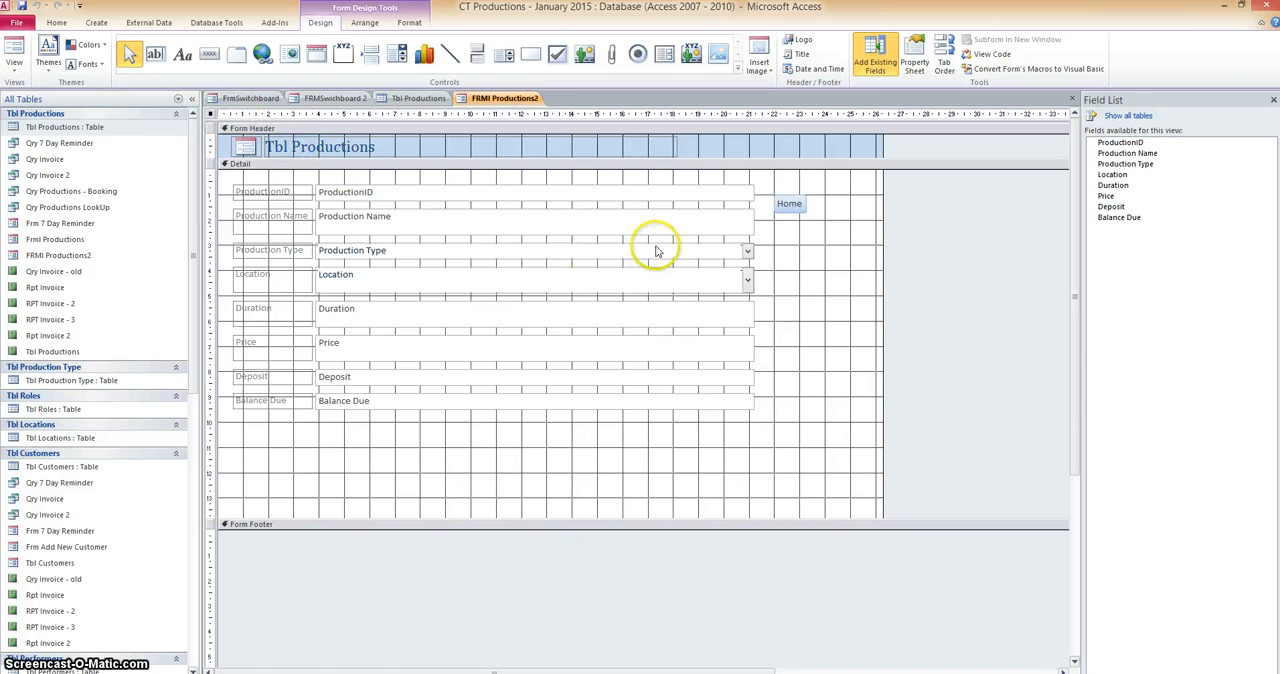
click(786, 207)
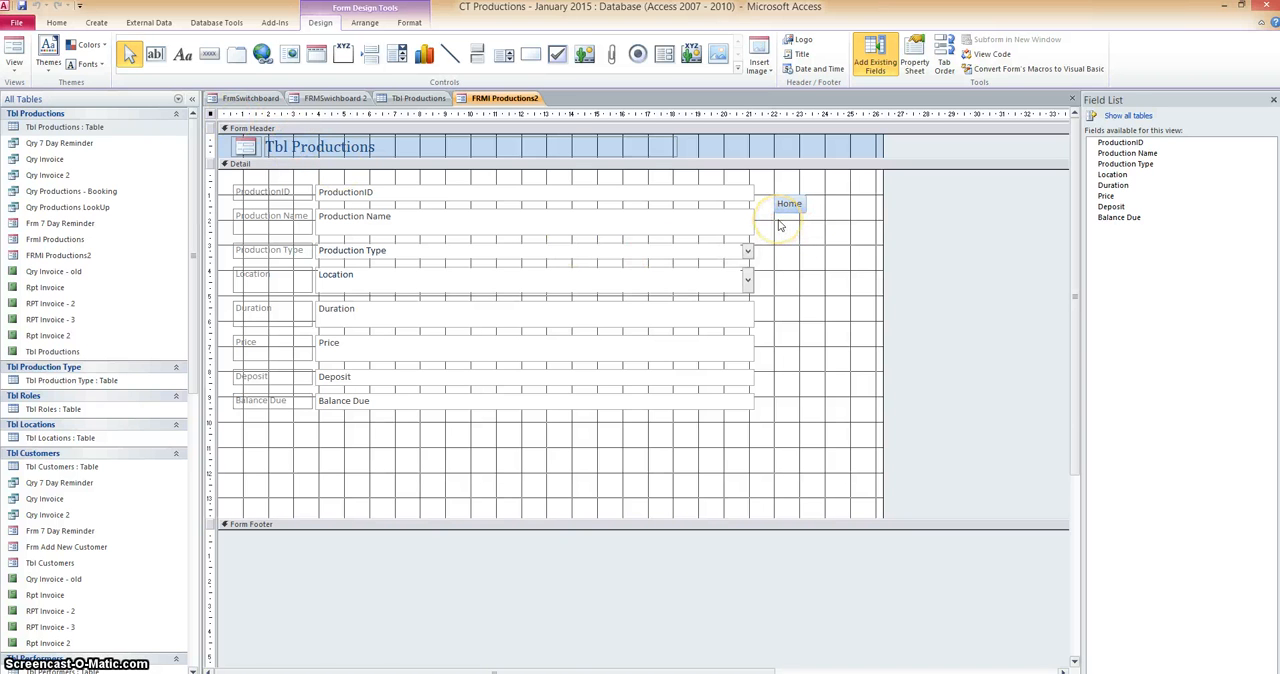
click(780, 250)
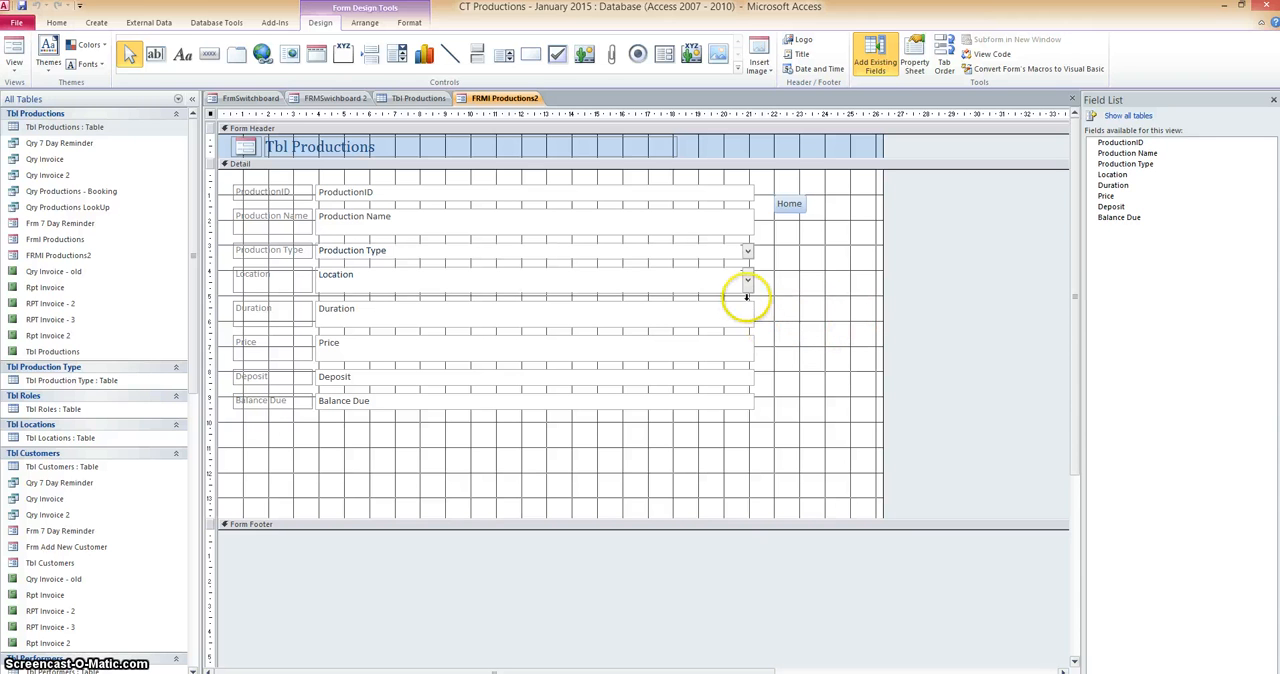
click(209, 54)
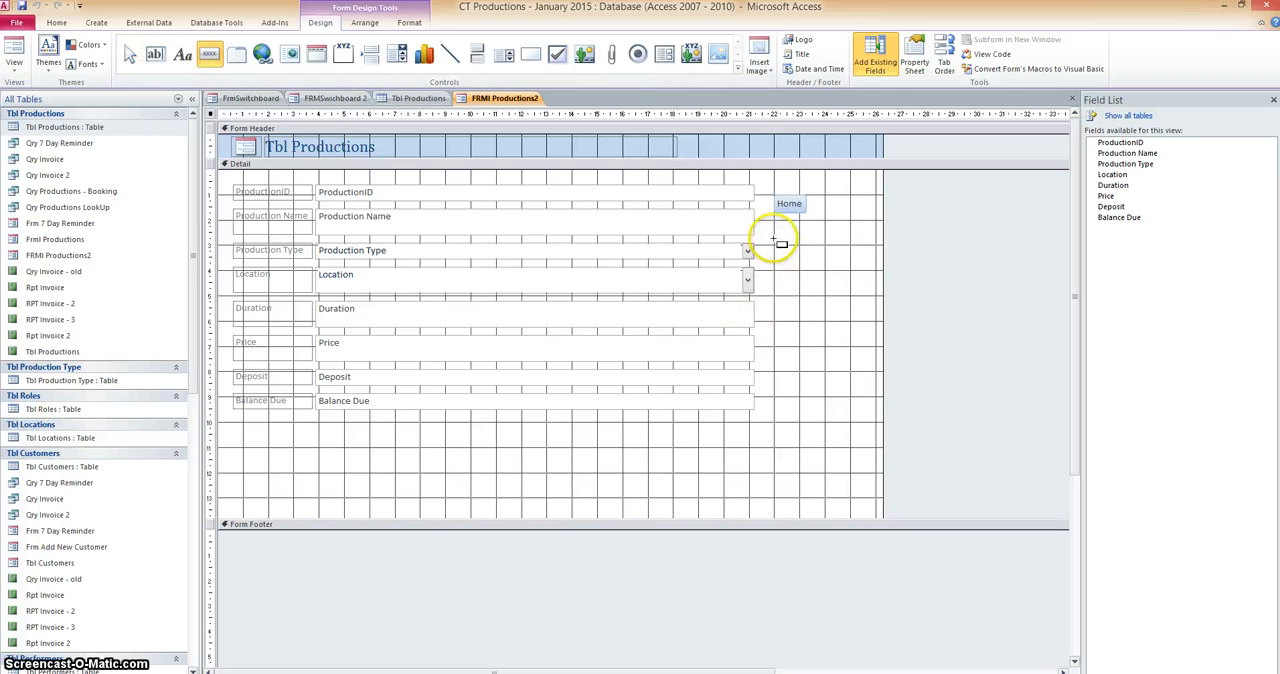
drag(775, 241, 847, 273)
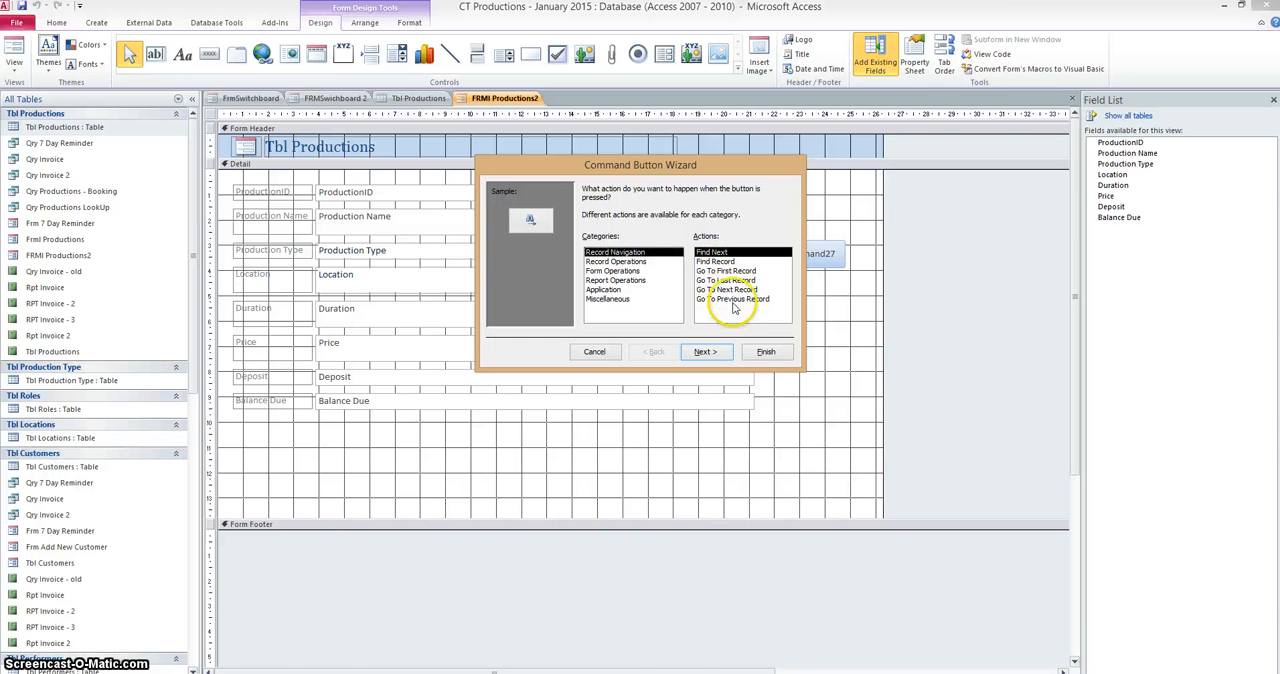
Examine the actions available for a command button under record, form, report, application and miscellaneous operations.
click(628, 262)
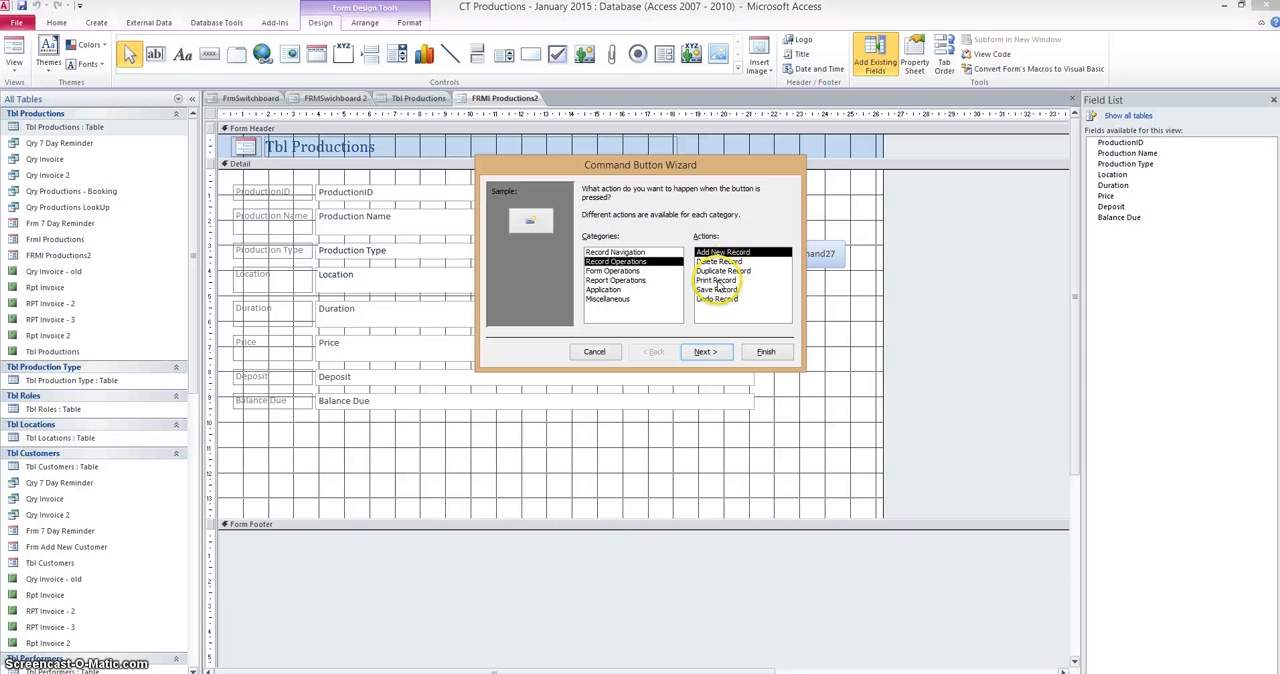
click(608, 271)
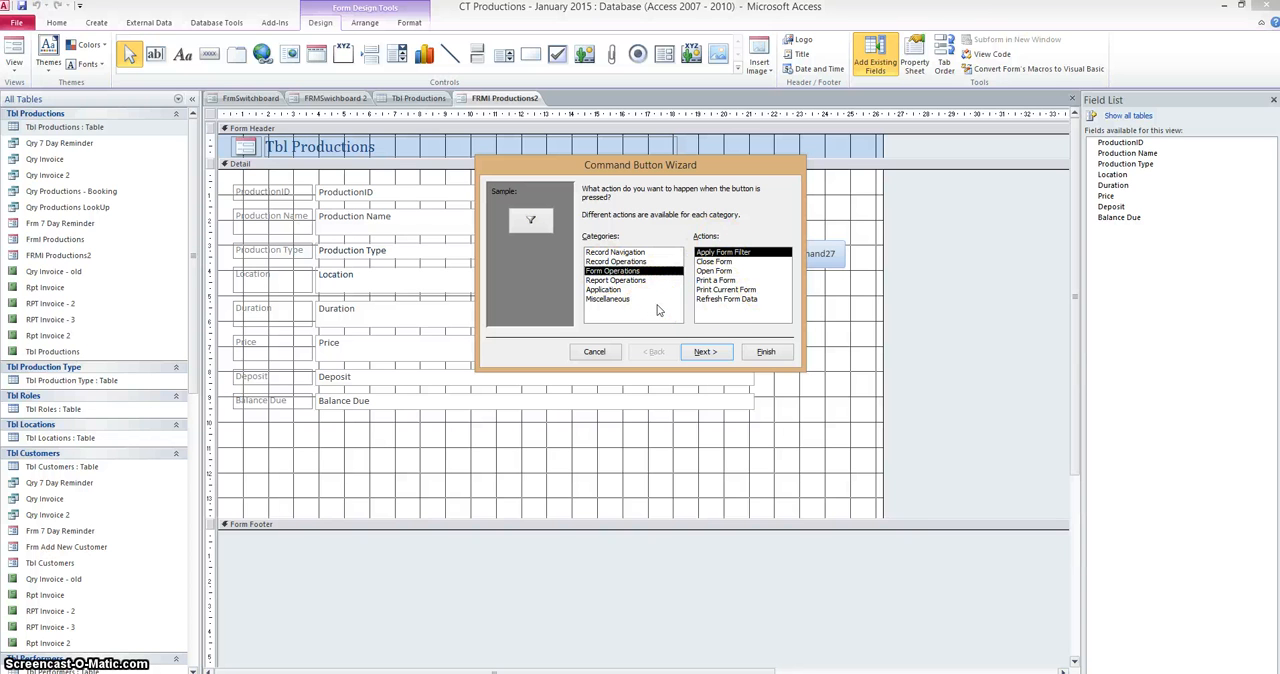
click(628, 281)
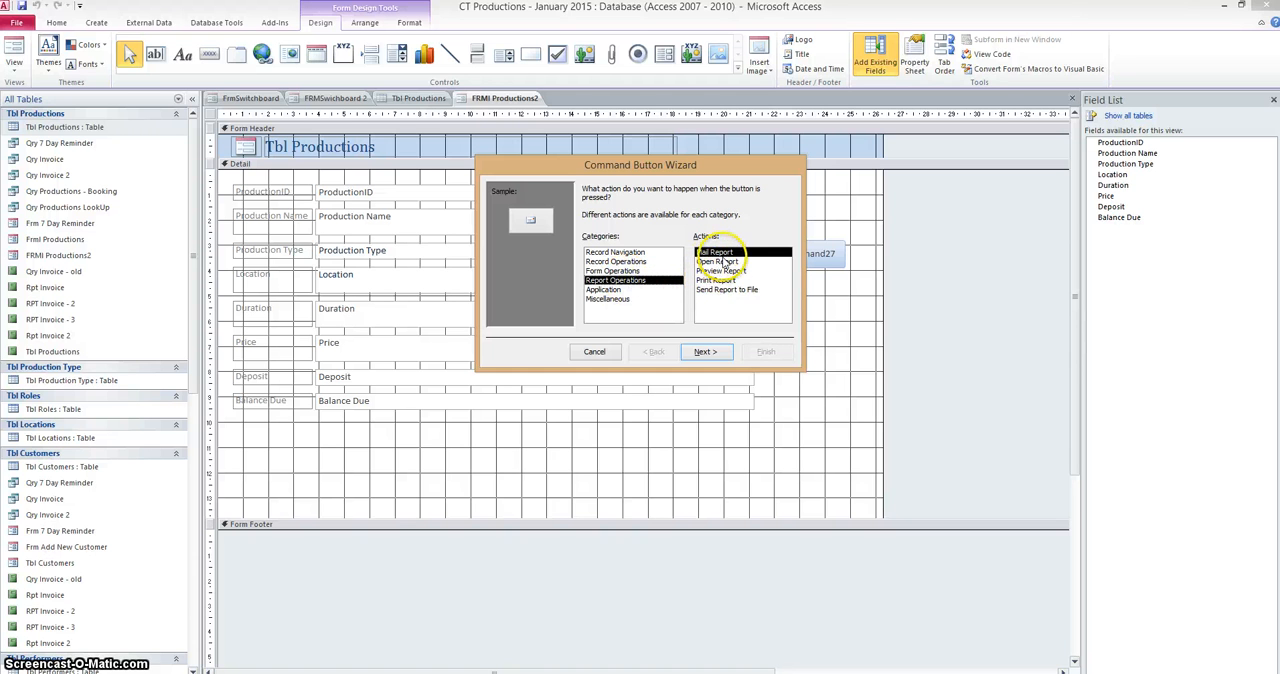
click(610, 289)
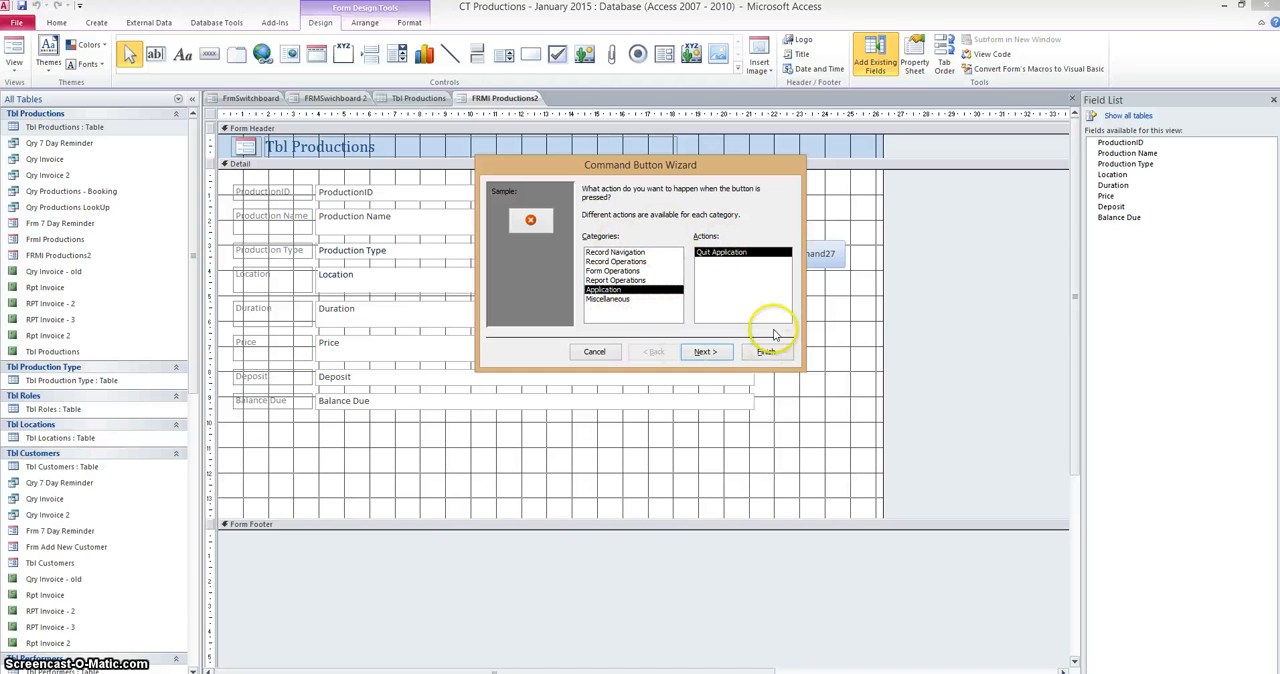
click(610, 299)
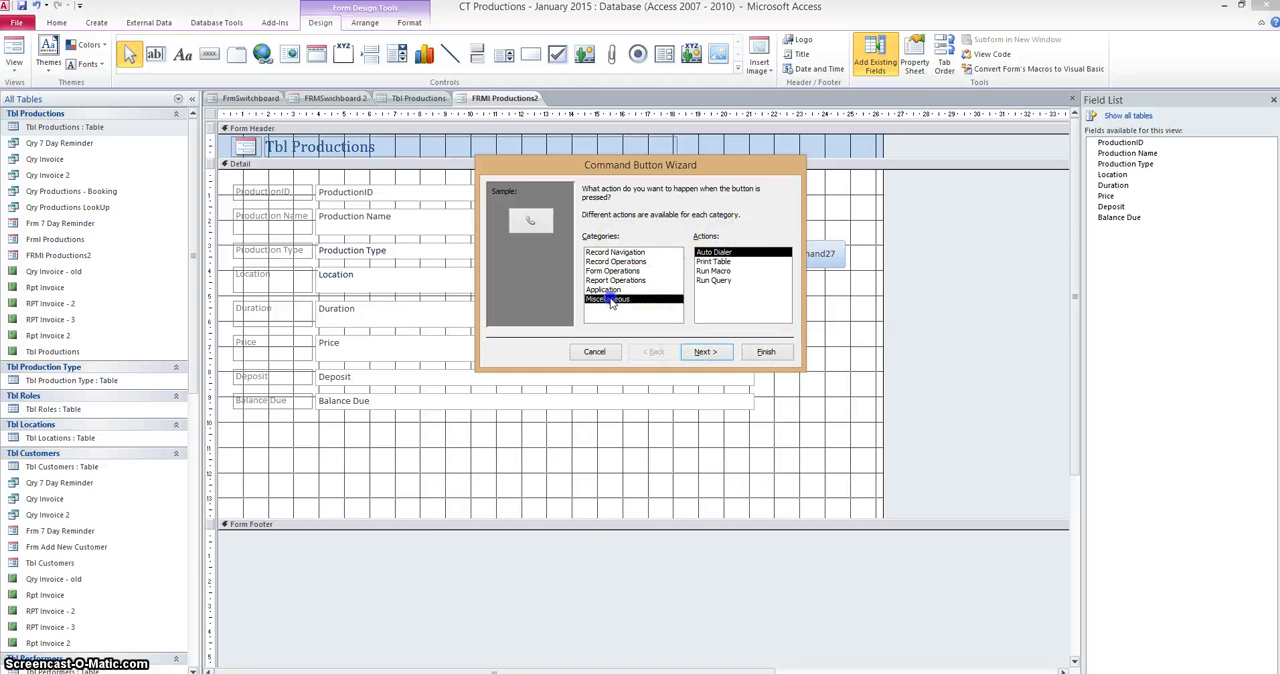
click(719, 278)
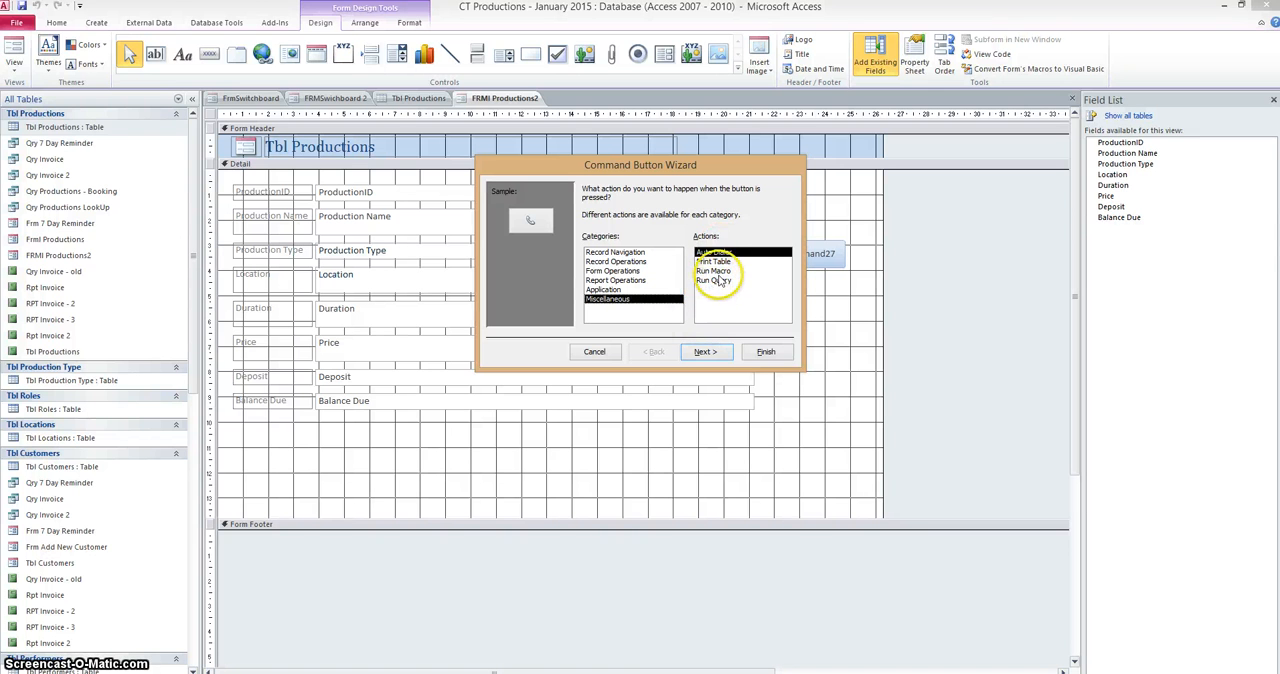
click(614, 271)
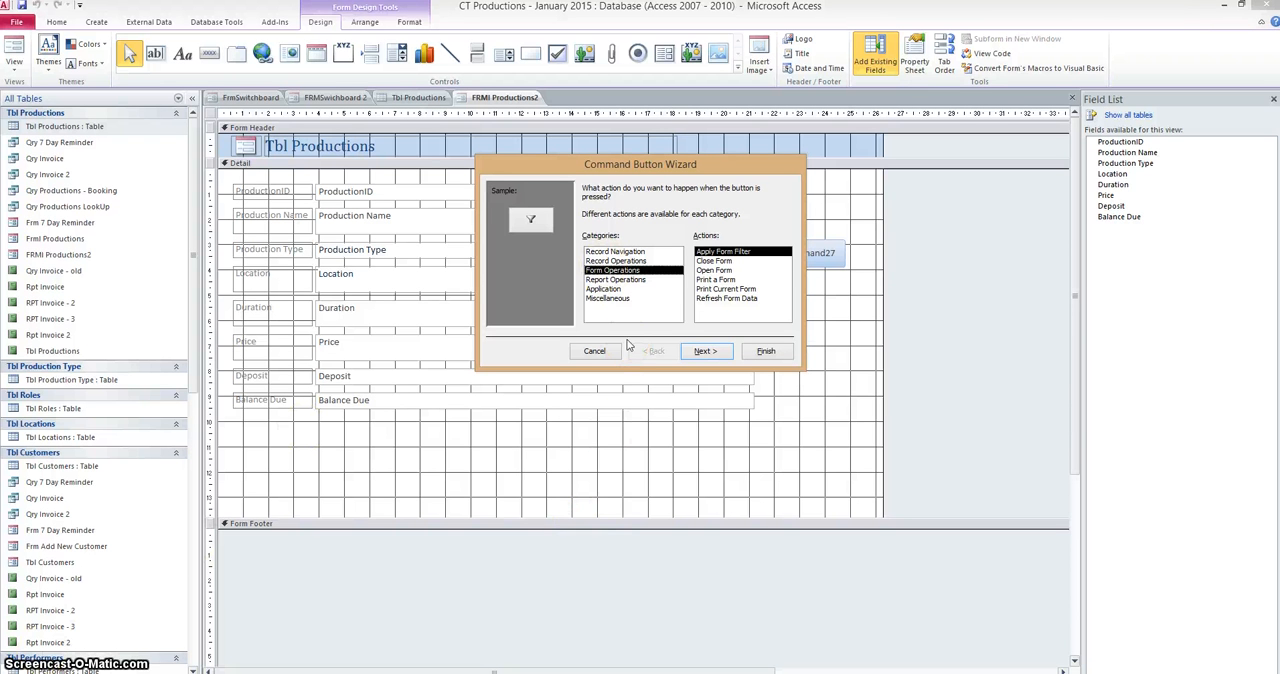
Assign the Add New Record action from Record Operations to the button and have it display the text "Add Record".
click(613, 261)
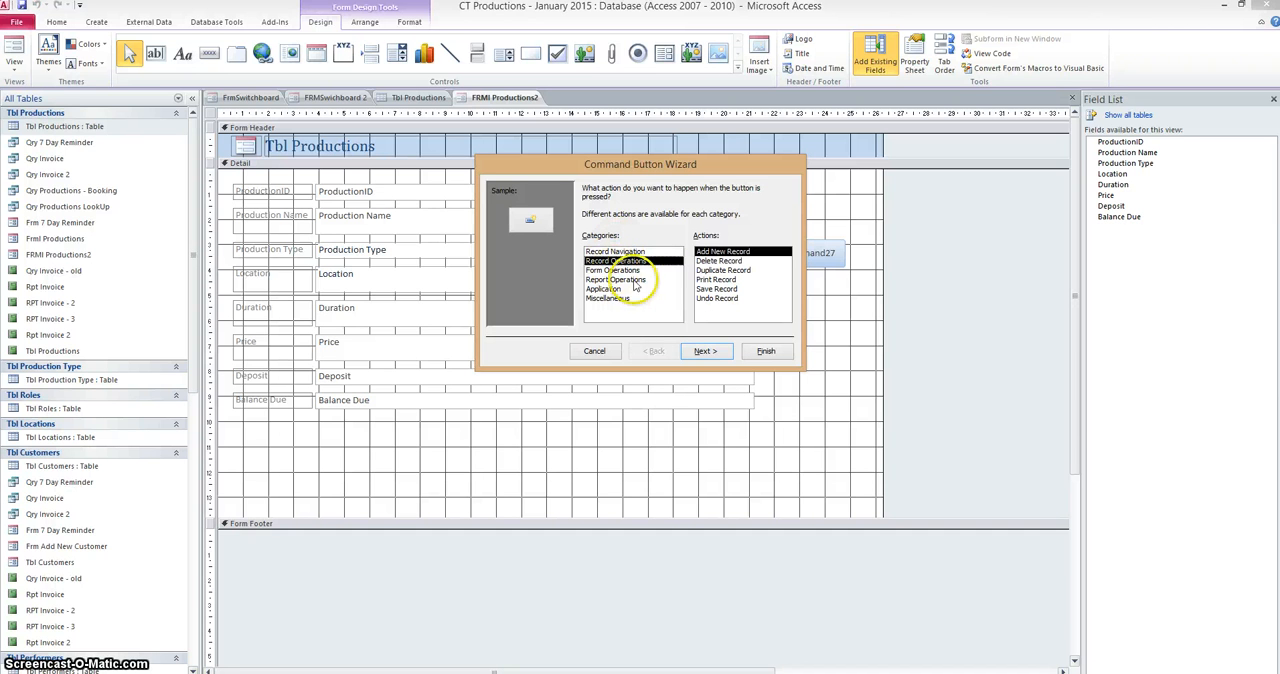
click(703, 352)
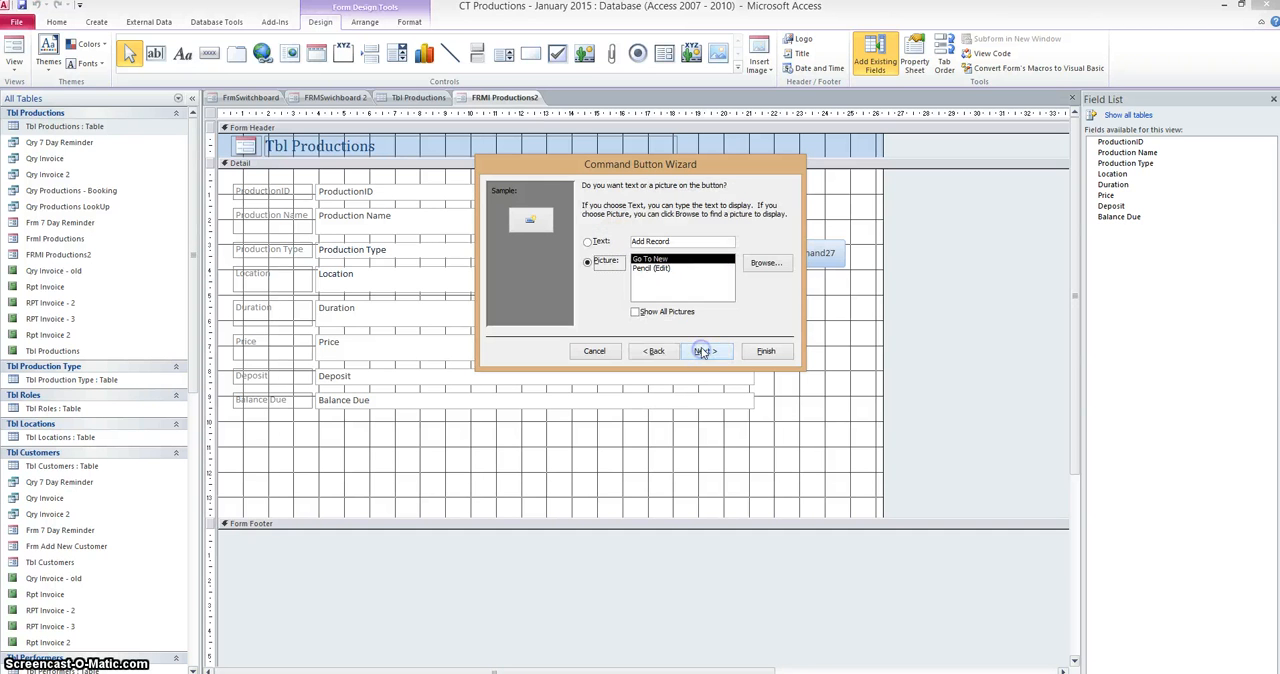
click(588, 261)
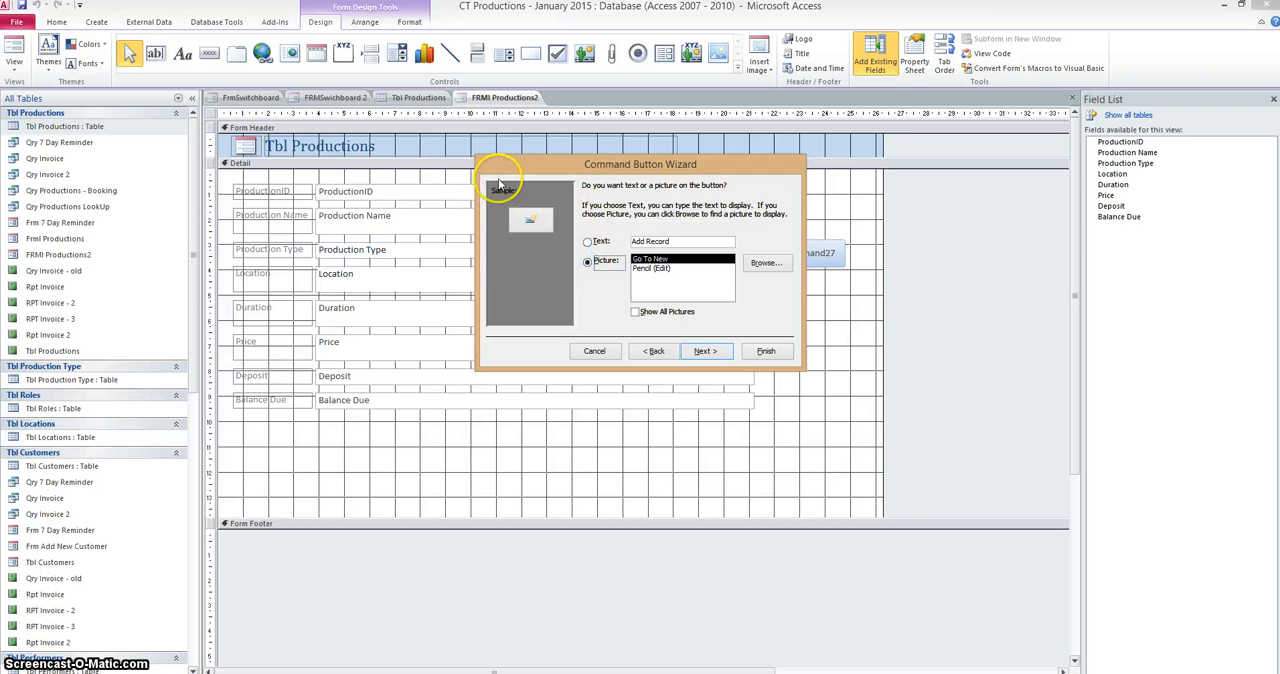
click(588, 242)
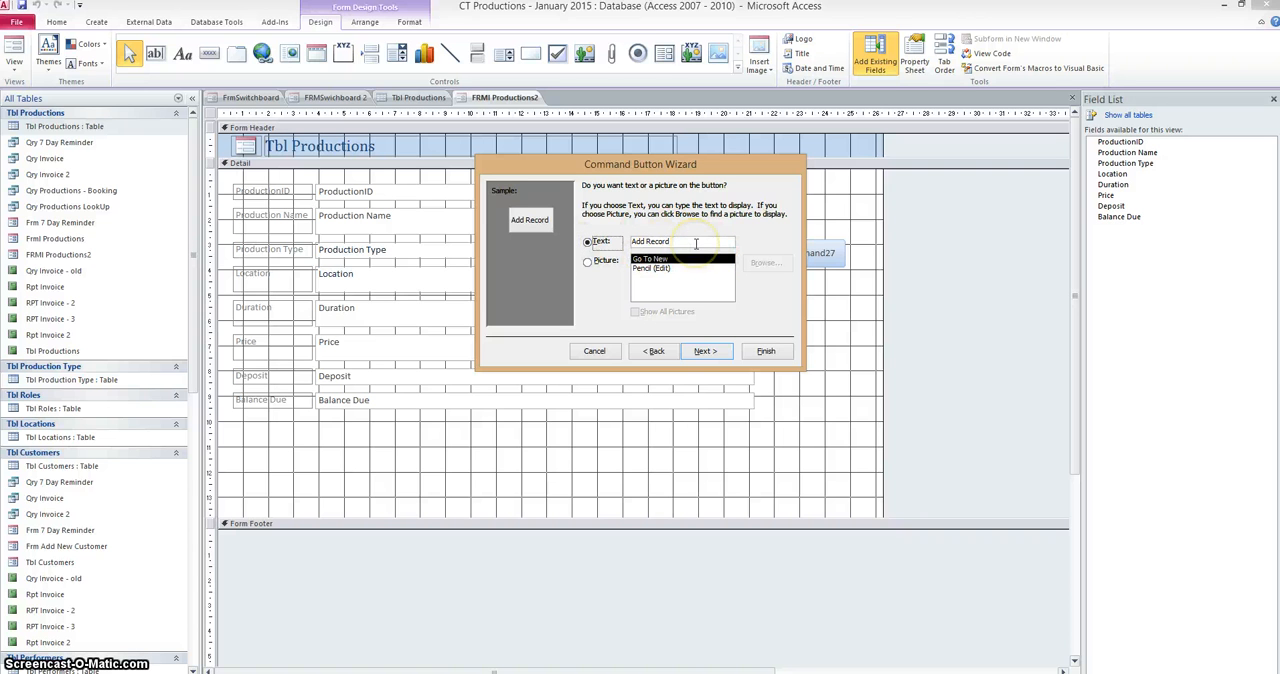
Name the button "btn-productions-new" and complete the wizard.
click(706, 354)
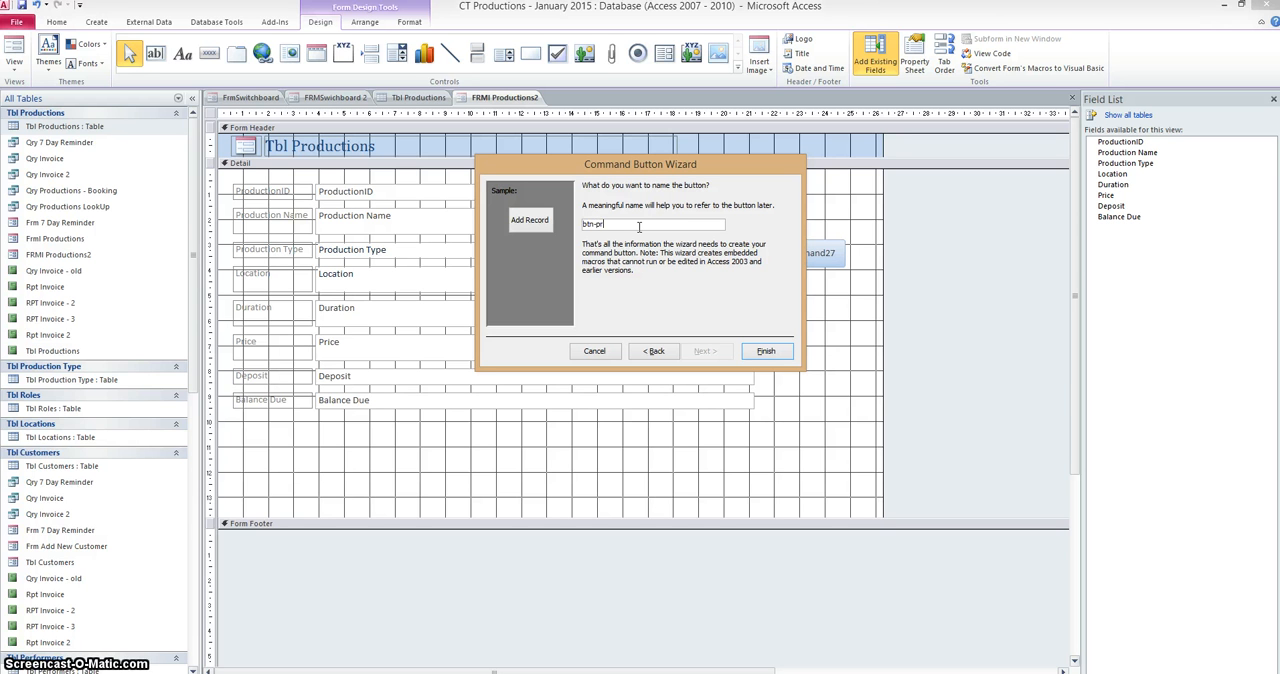
text(ctions-new)
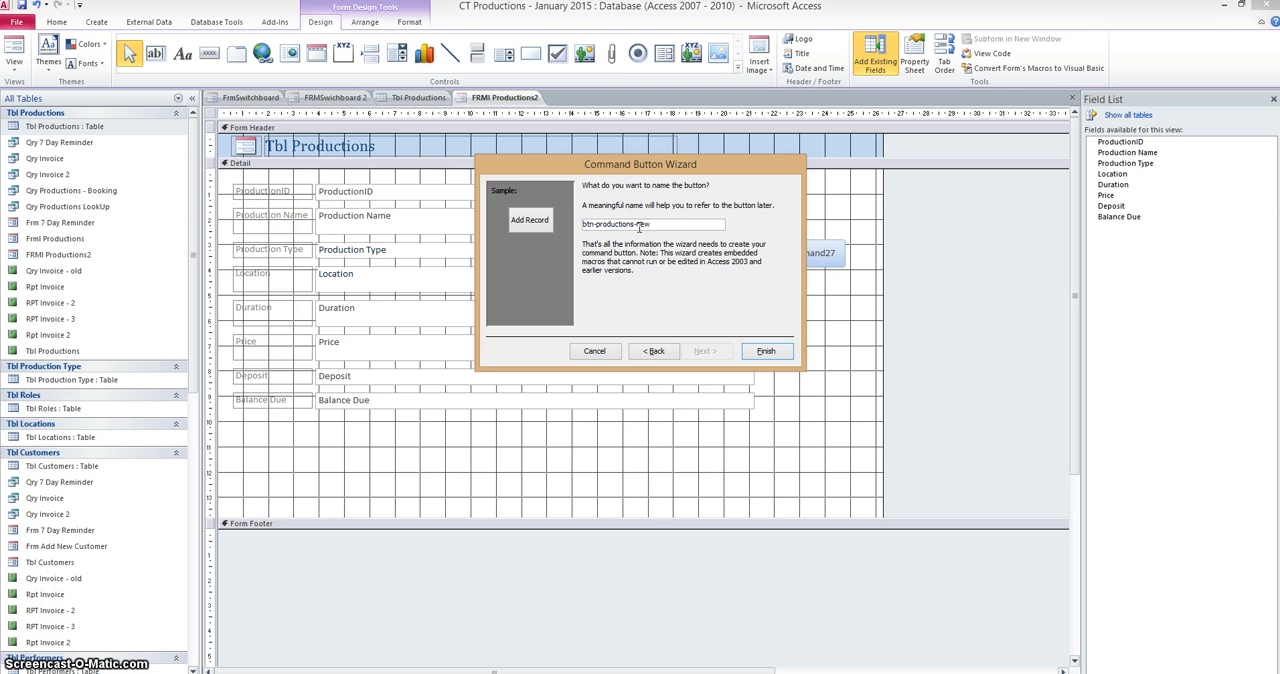
click(765, 351)
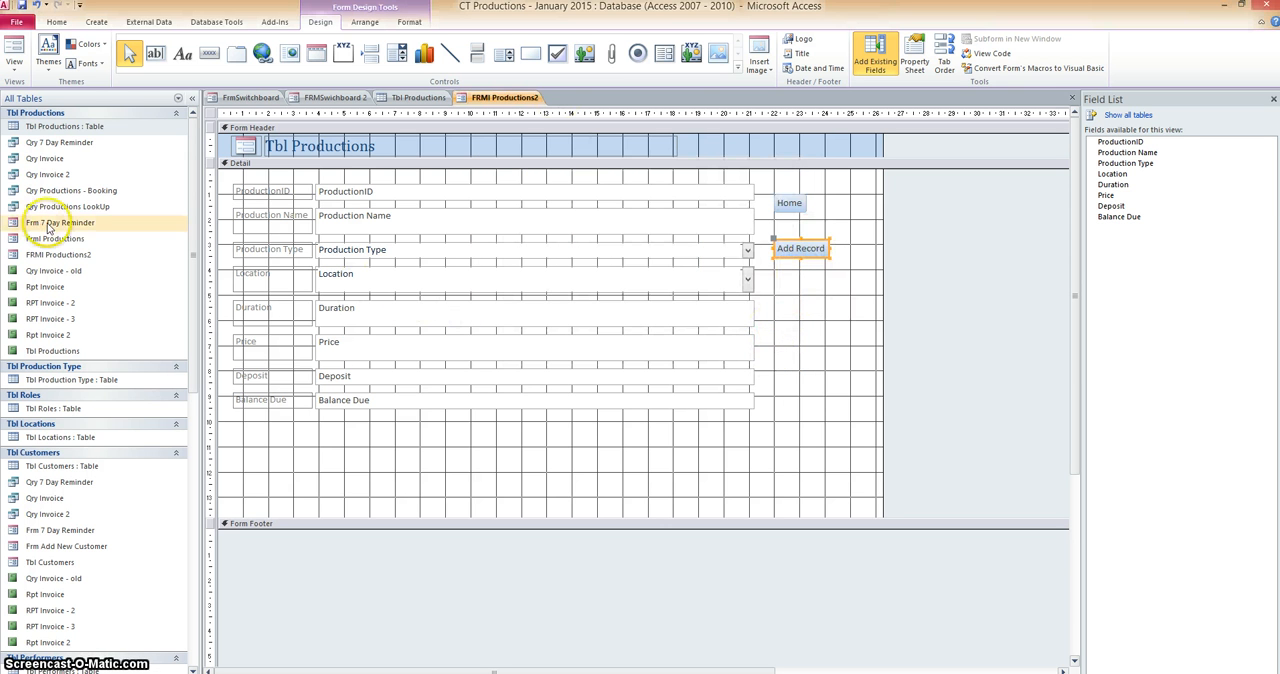
Show FRMl Productions2 in Form View to test the Add Record button, and open Frm Add New Customer.
right_click(474, 98)
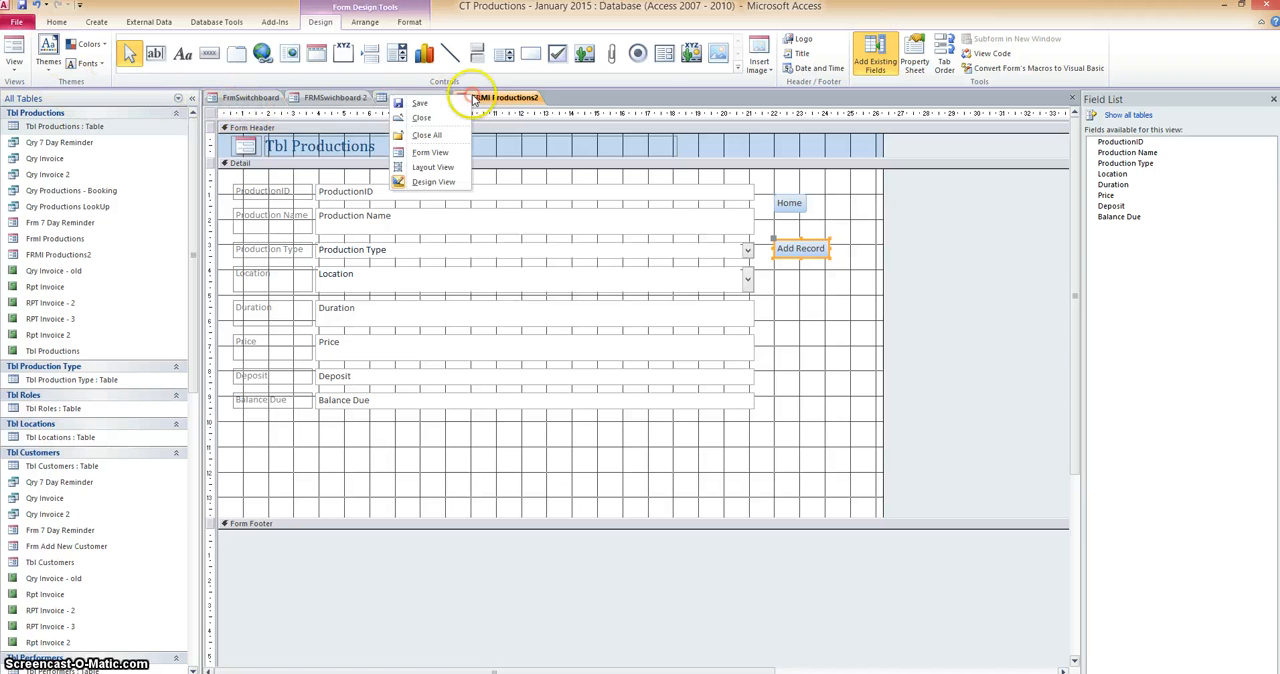
click(430, 152)
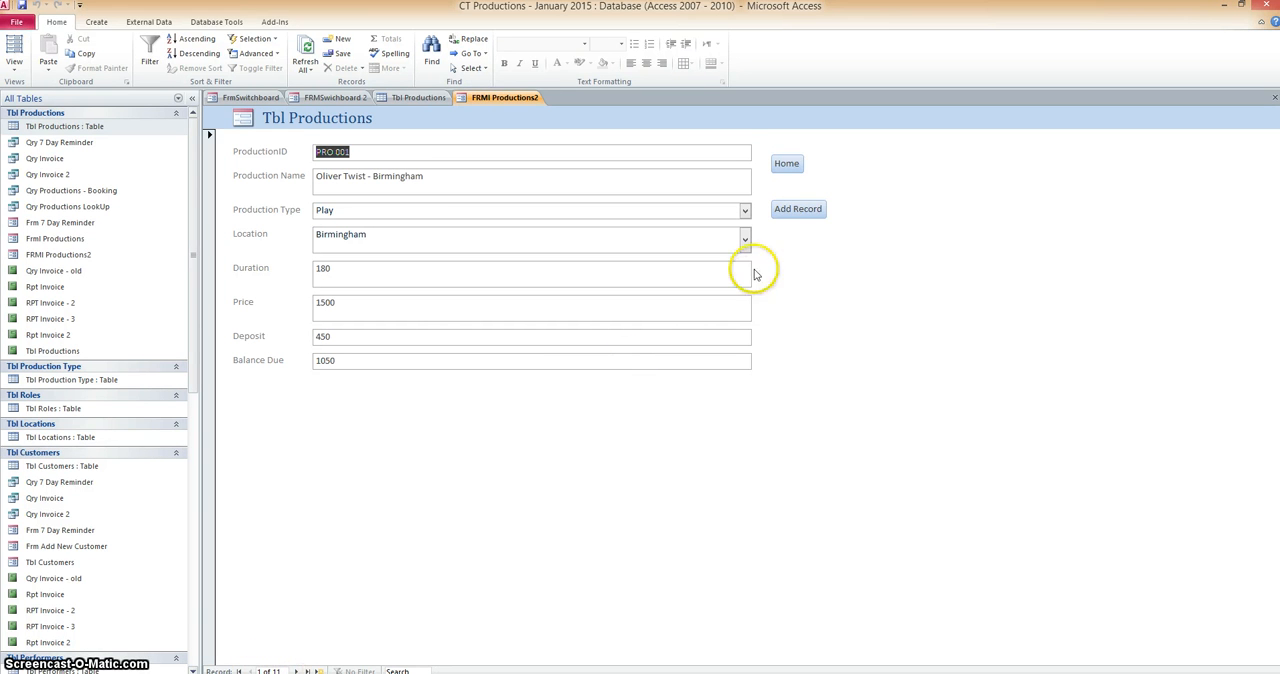
click(796, 209)
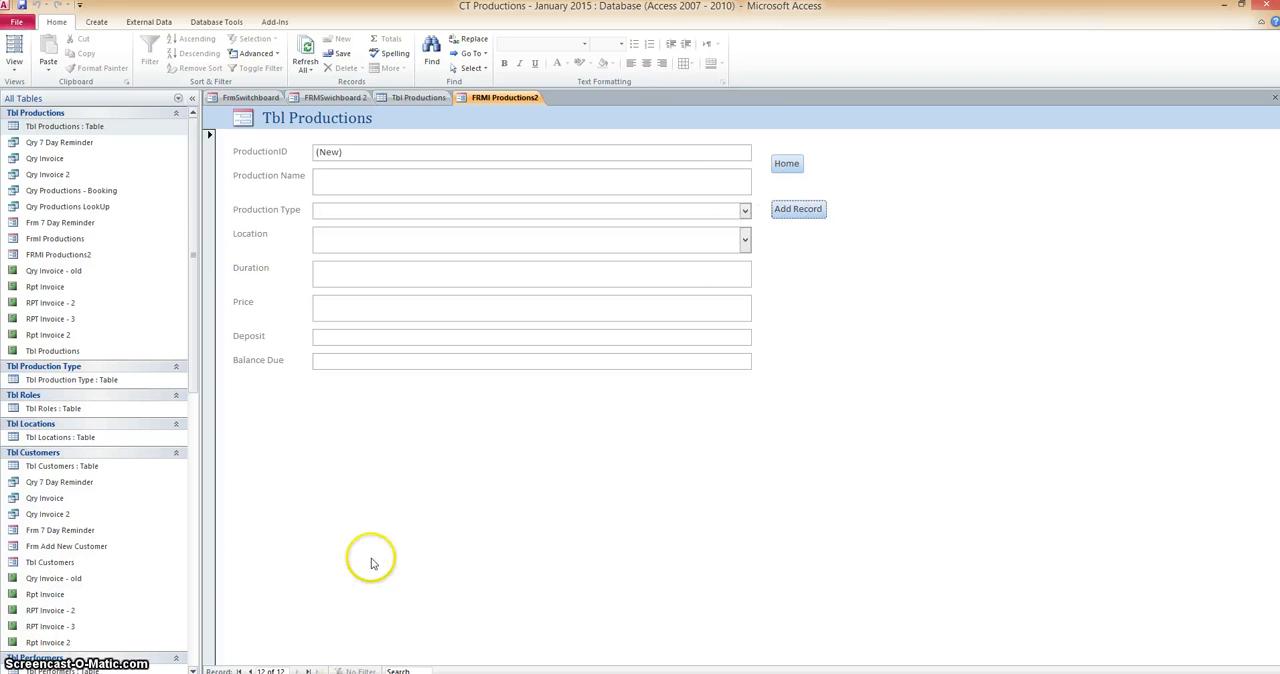
double_click(80, 546)
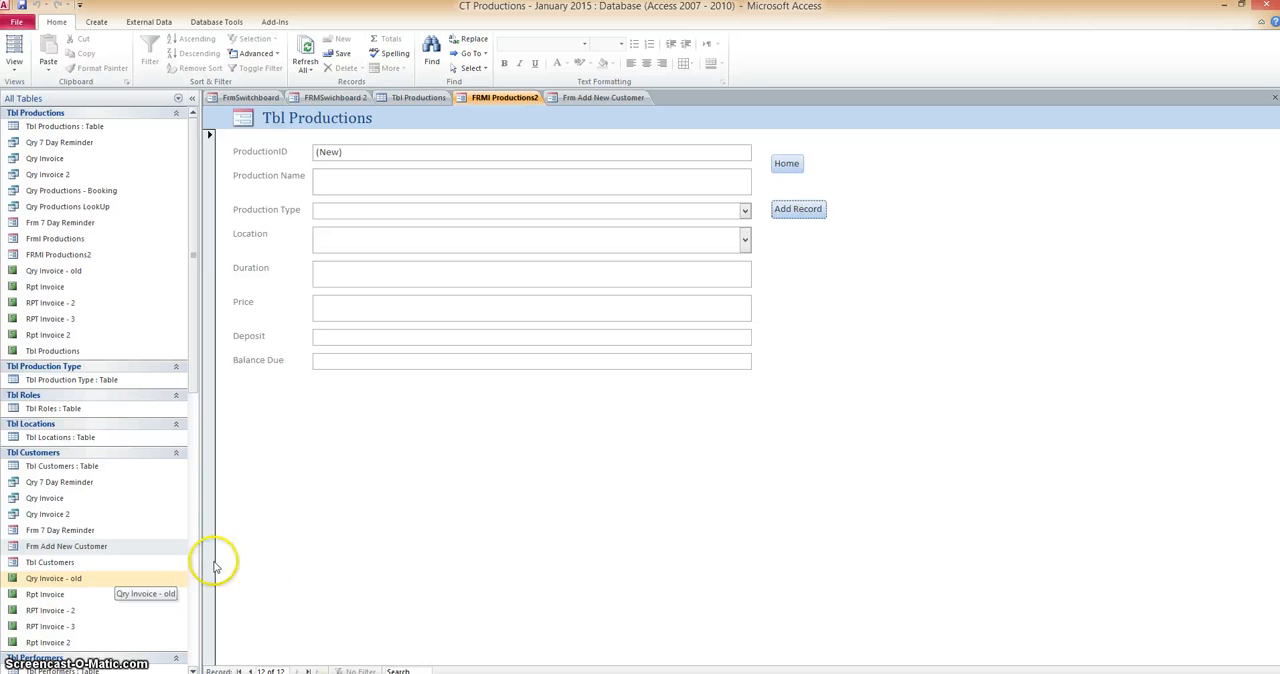
Show FRMl Productions2 in Design View and try to place another command button just below Add Record.
right_click(500, 105)
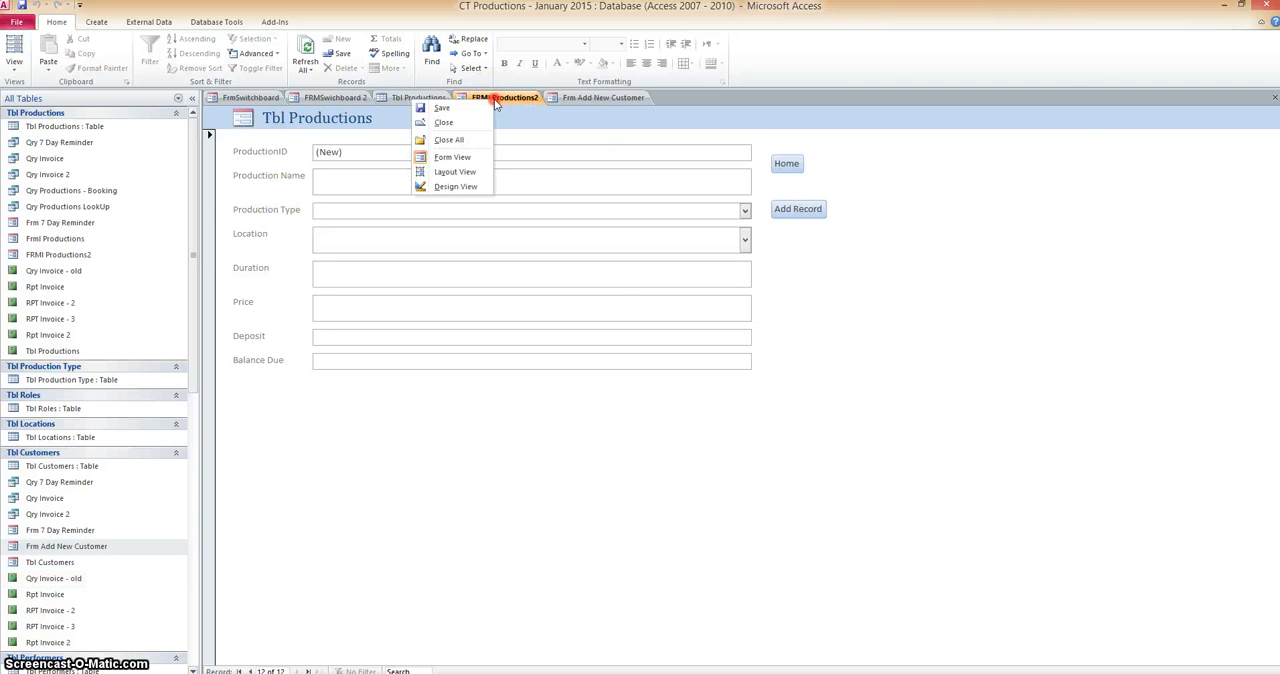
click(456, 189)
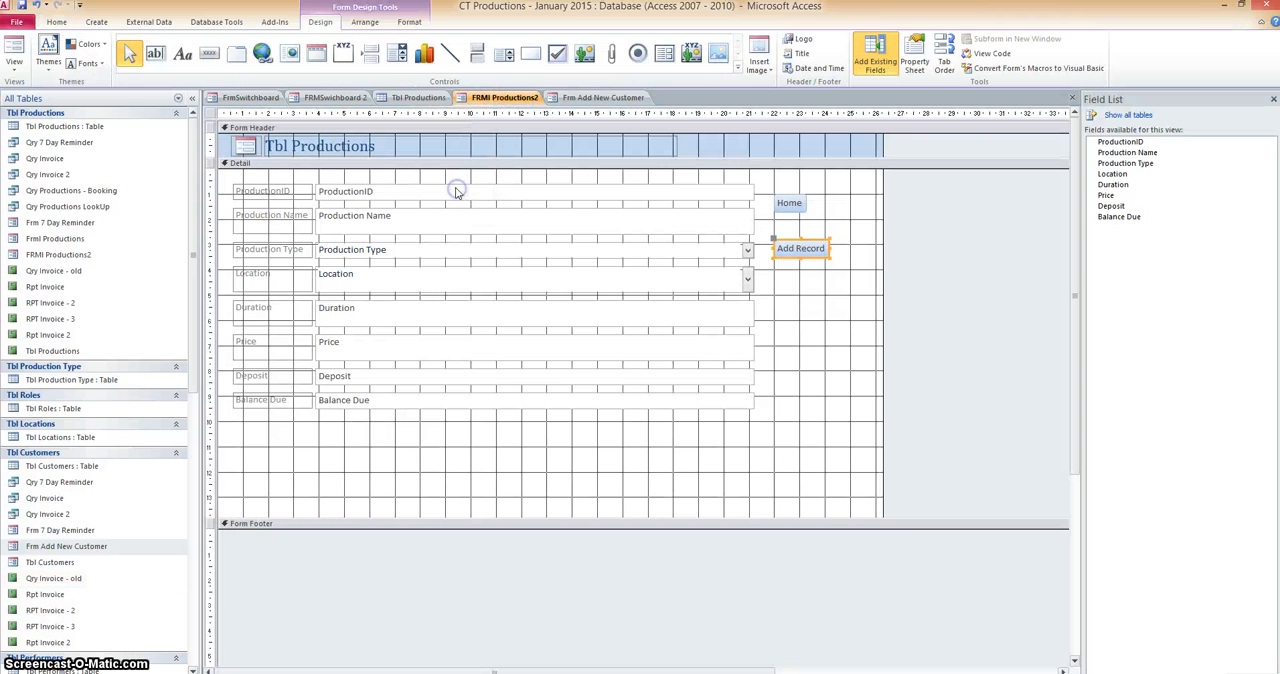
click(208, 53)
click(789, 272)
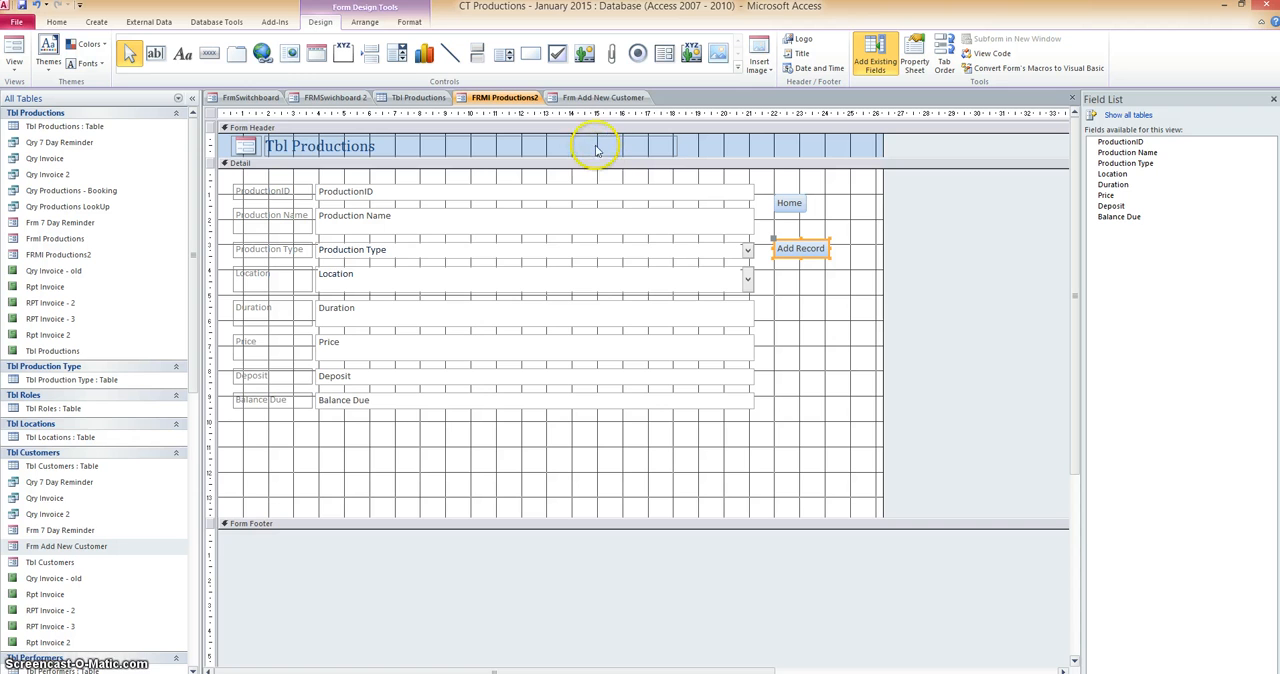
Test the first, last, previous and next record buttons on Frm Add New Customer.
click(577, 99)
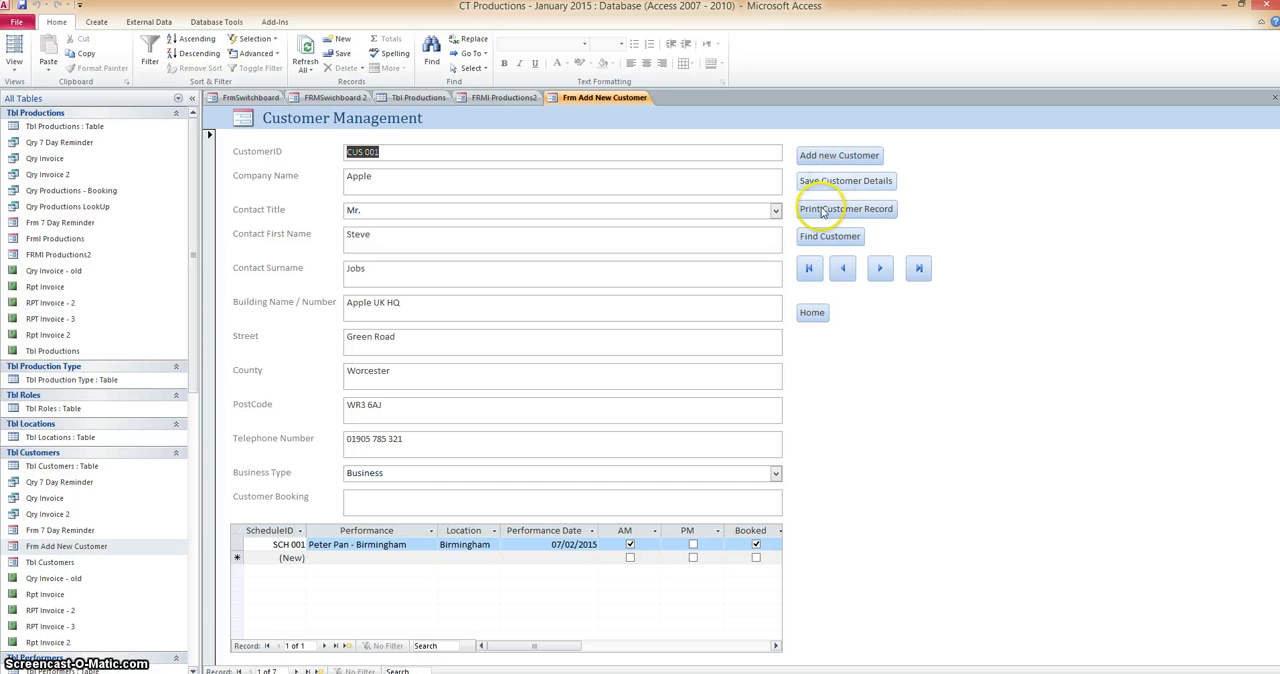
click(810, 270)
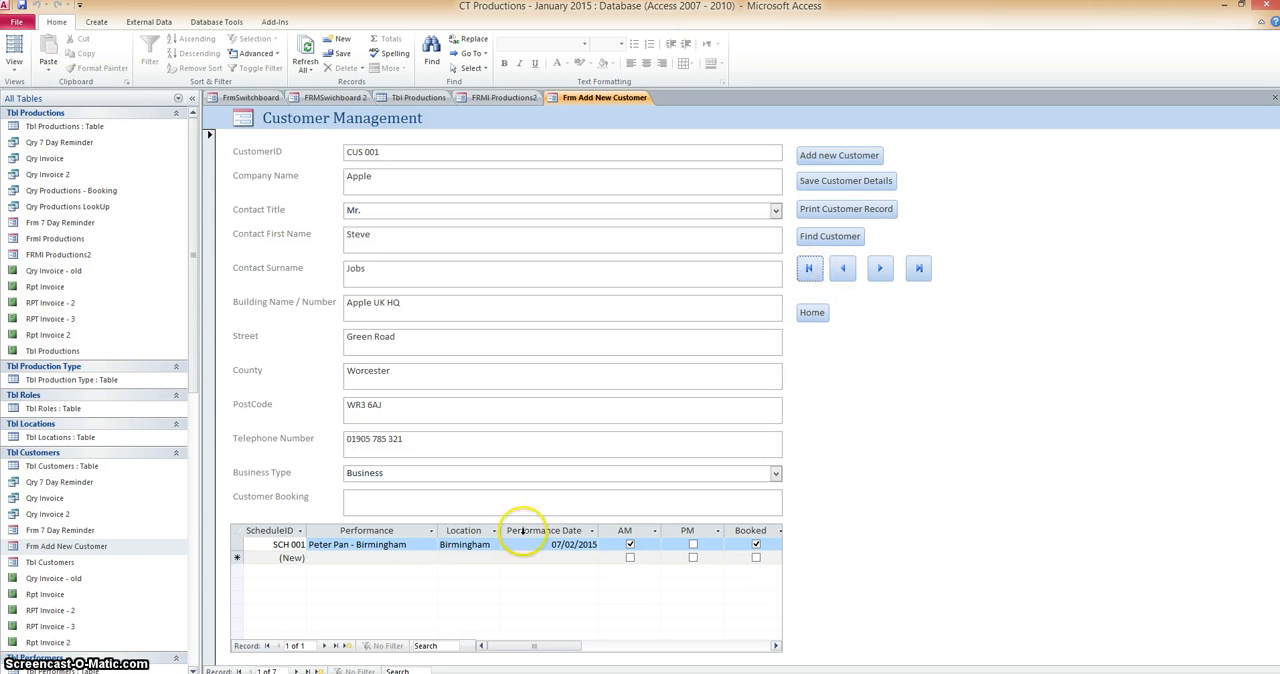
click(920, 270)
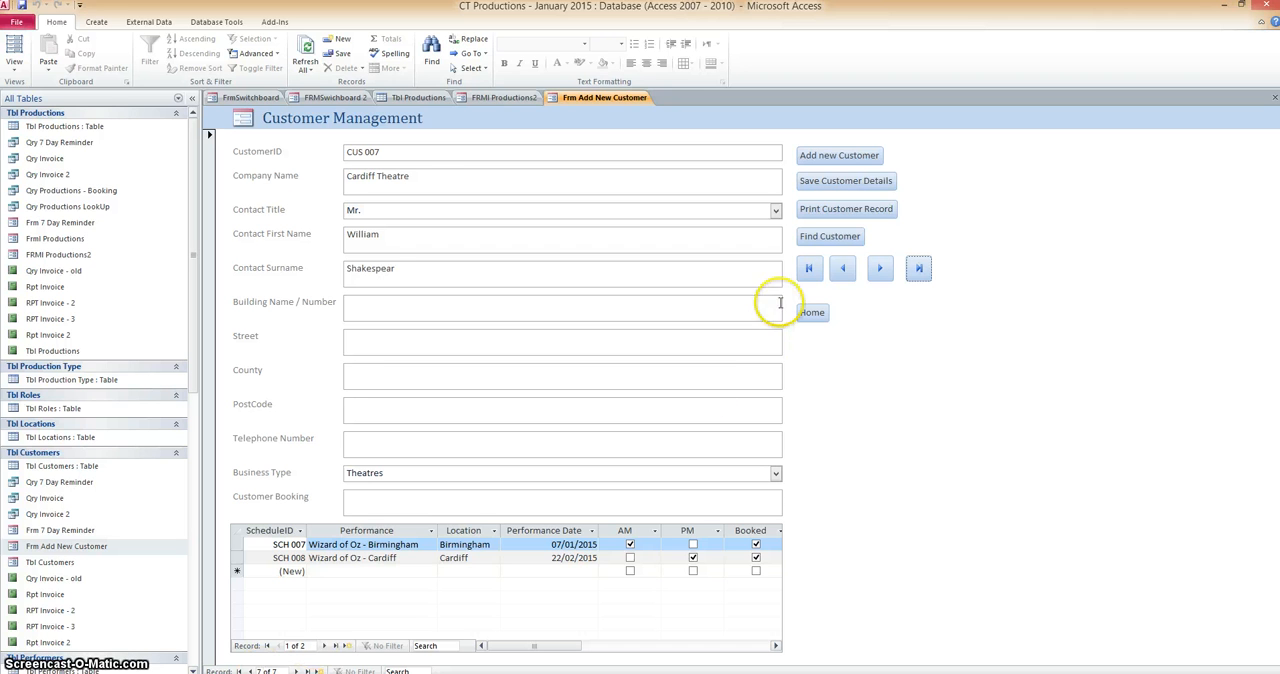
click(843, 270)
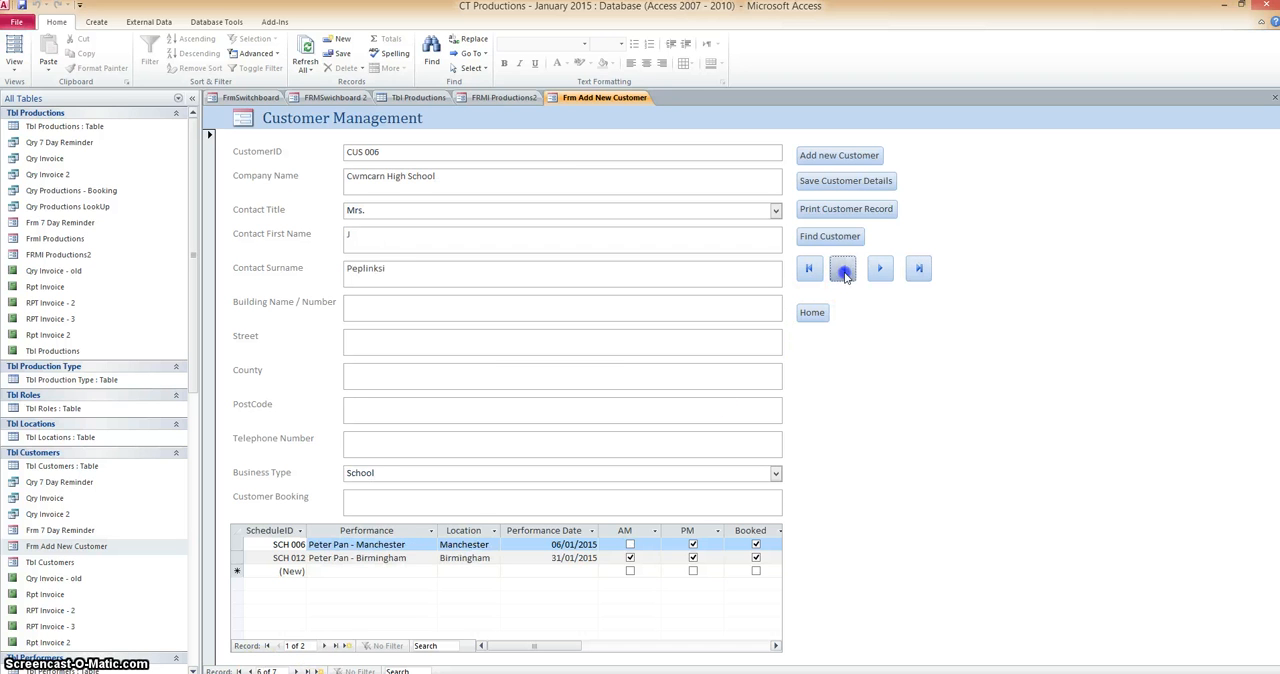
click(843, 270)
click(843, 270)
click(843, 270)
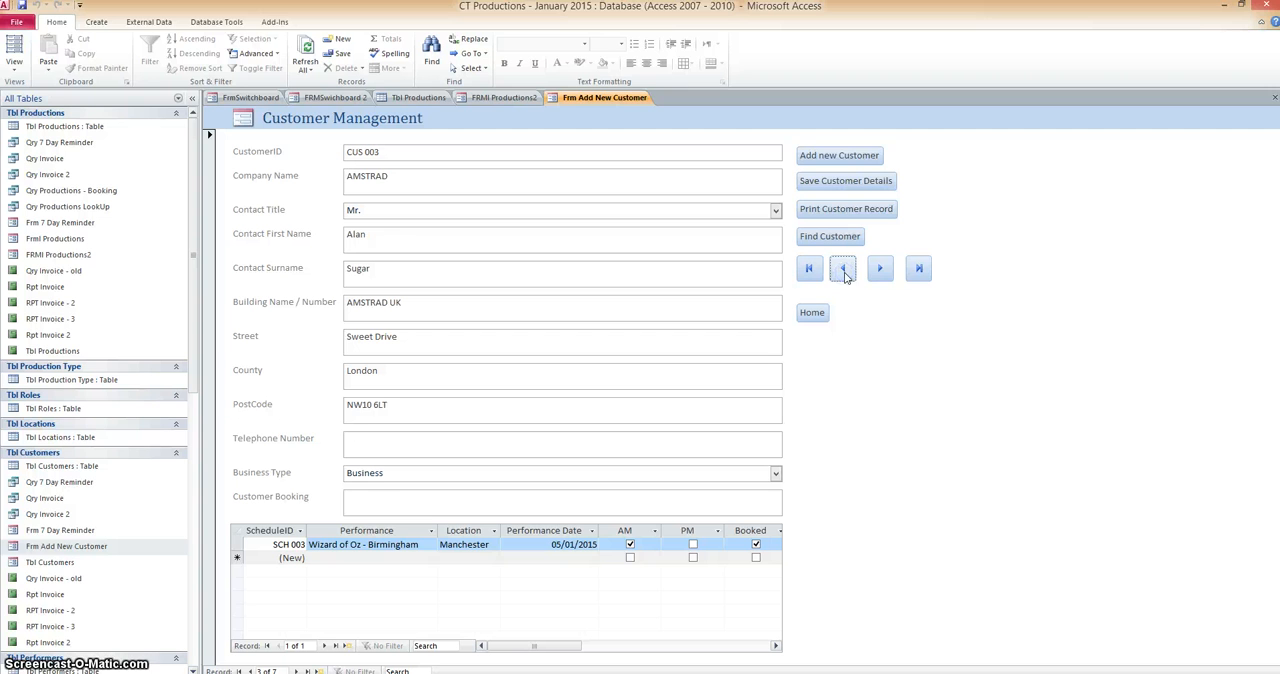
click(878, 272)
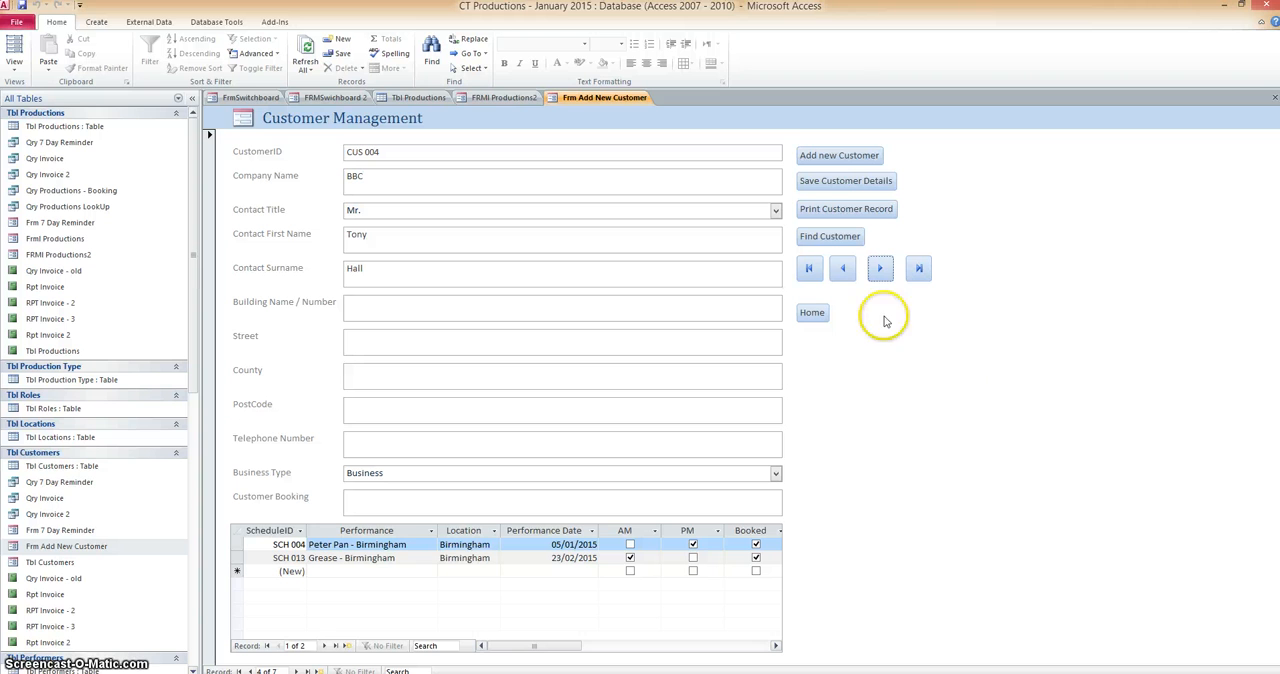
Test the Home button on the customer form, and compare FRMSwichboard 2, FRMl Productions2 and Frm Add New Customer.
click(812, 314)
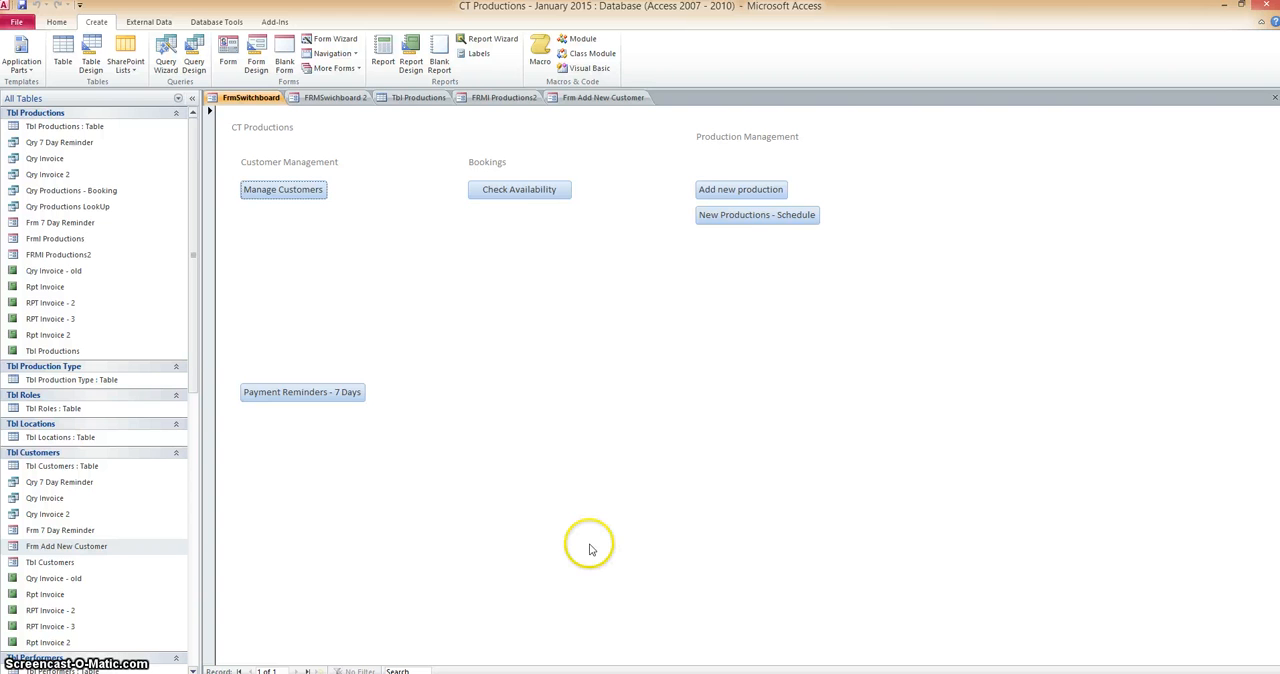
click(327, 98)
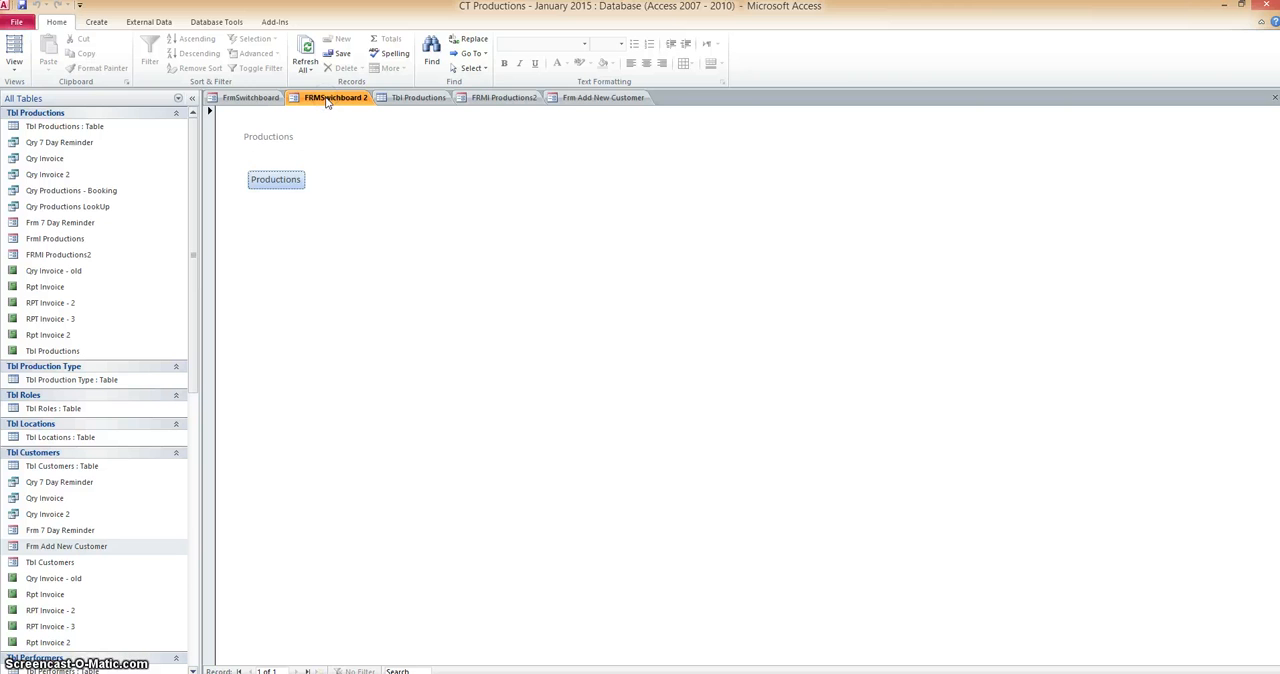
click(472, 98)
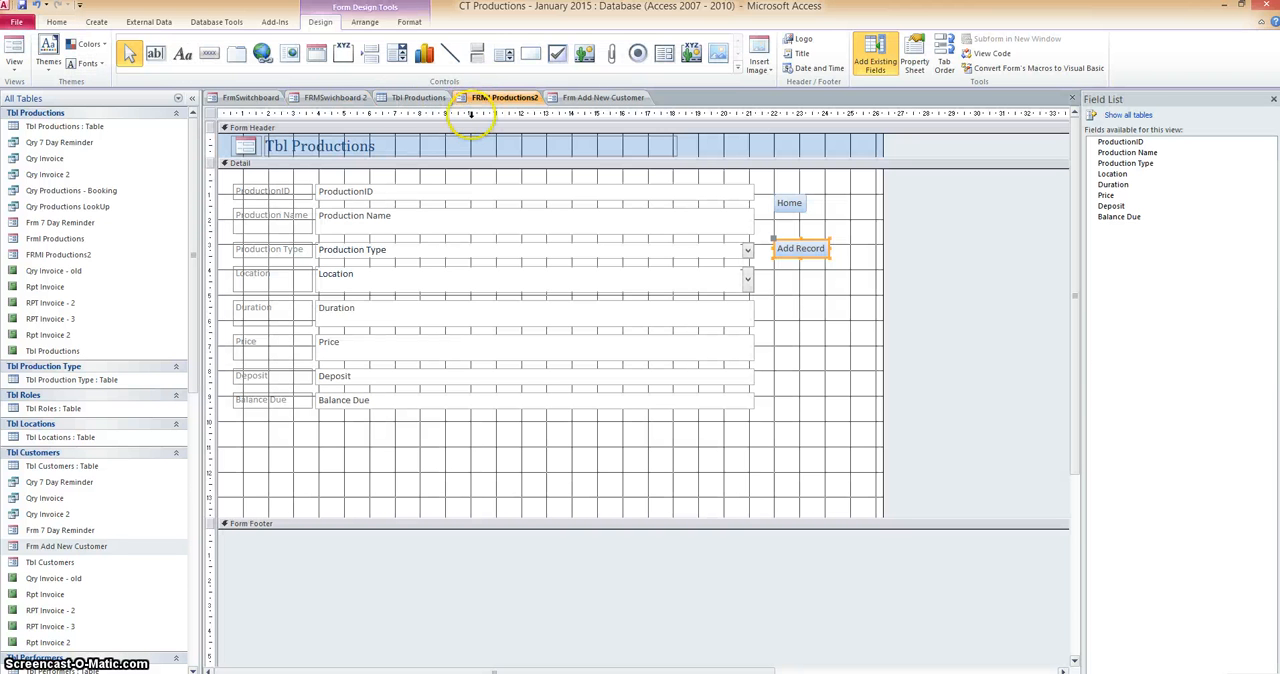
click(358, 98)
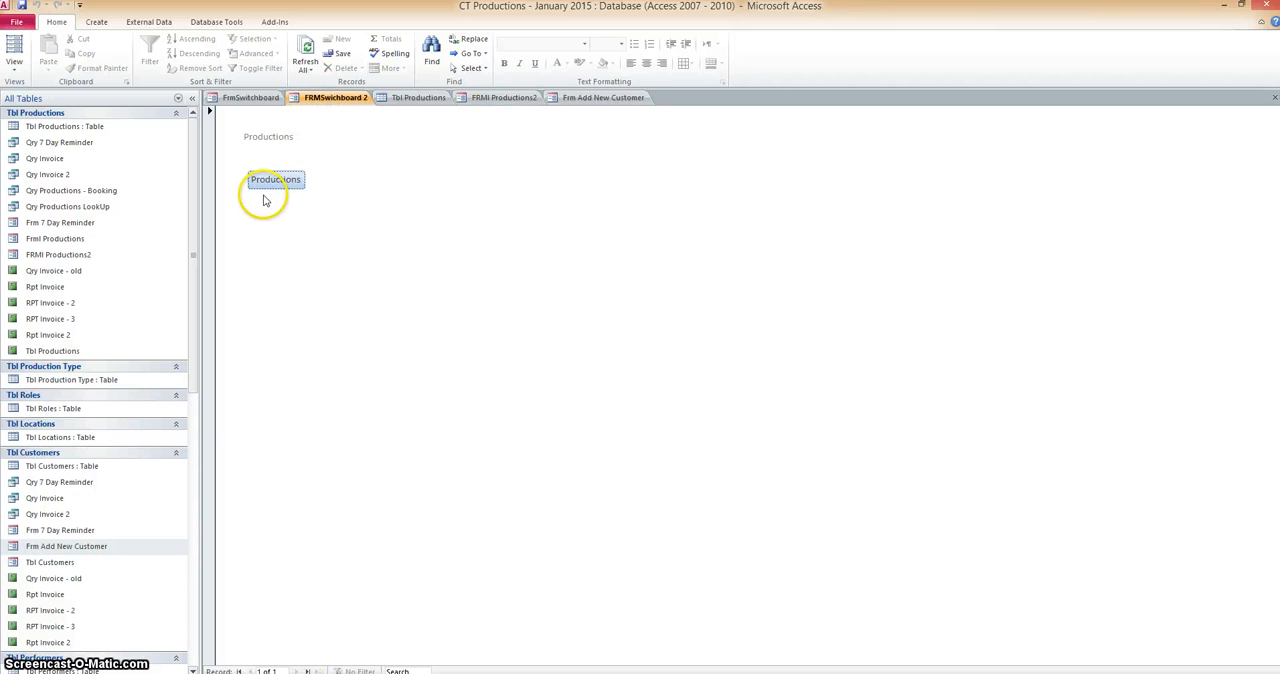
click(572, 98)
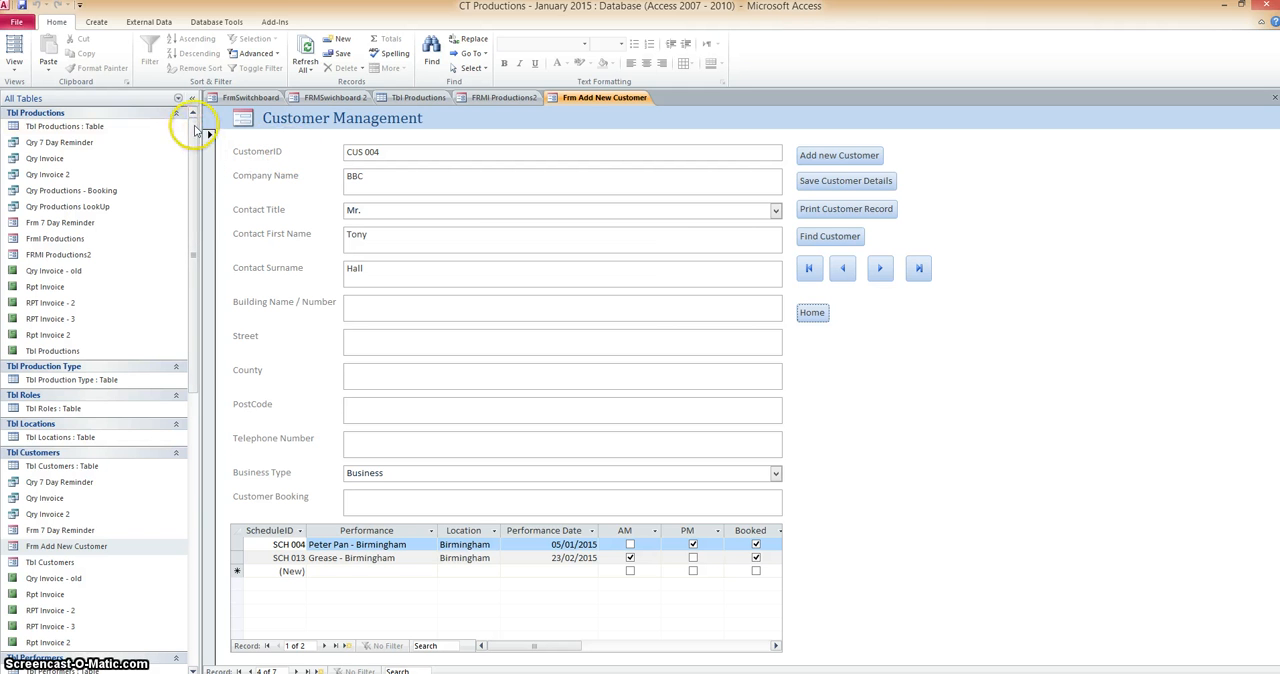
Look through the database's tables and their related objects, down to the Tbl: Productions Schedule group.
mouse_move(192, 132)
mouse_down()
mouse_move(193, 146)
mouse_move(193, 118)
mouse_up()
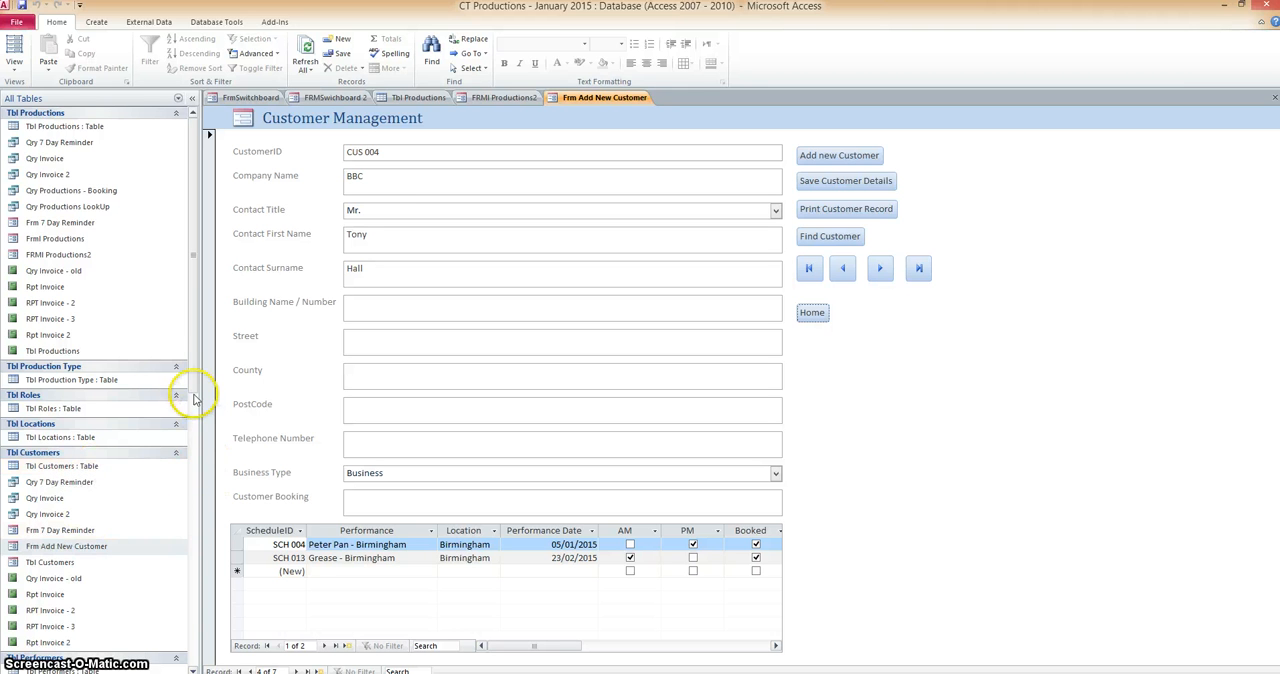
drag(190, 391, 193, 512)
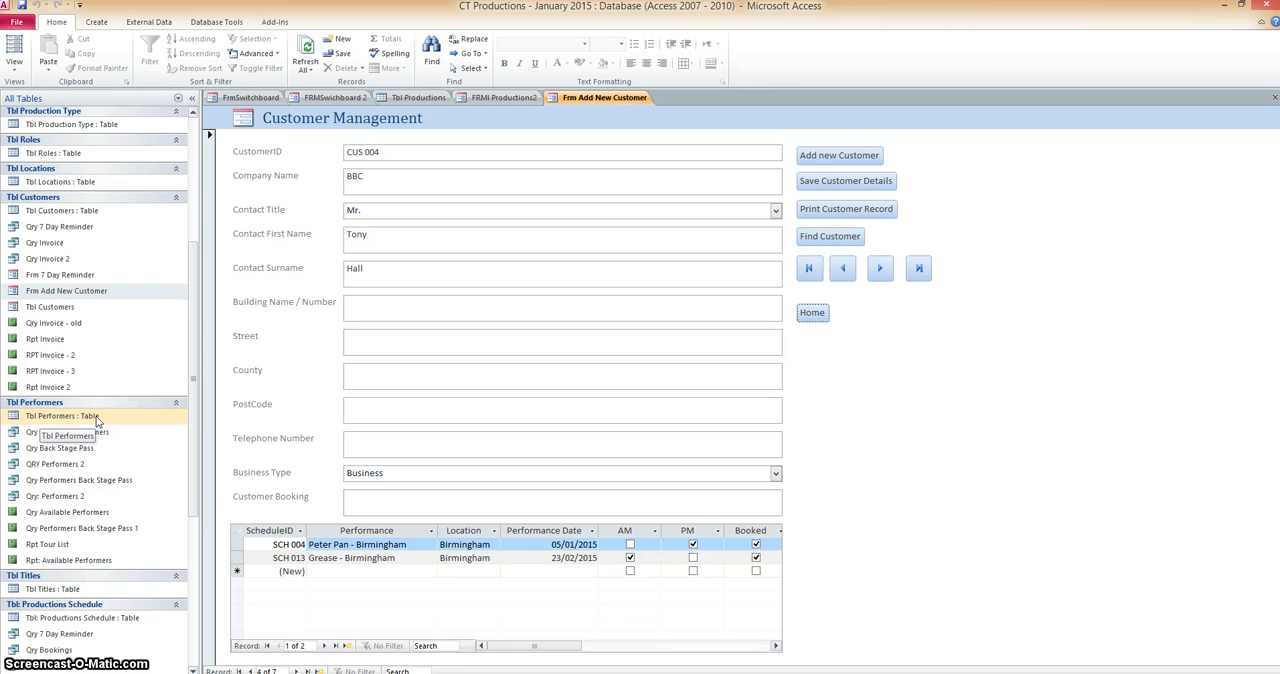
click(76, 592)
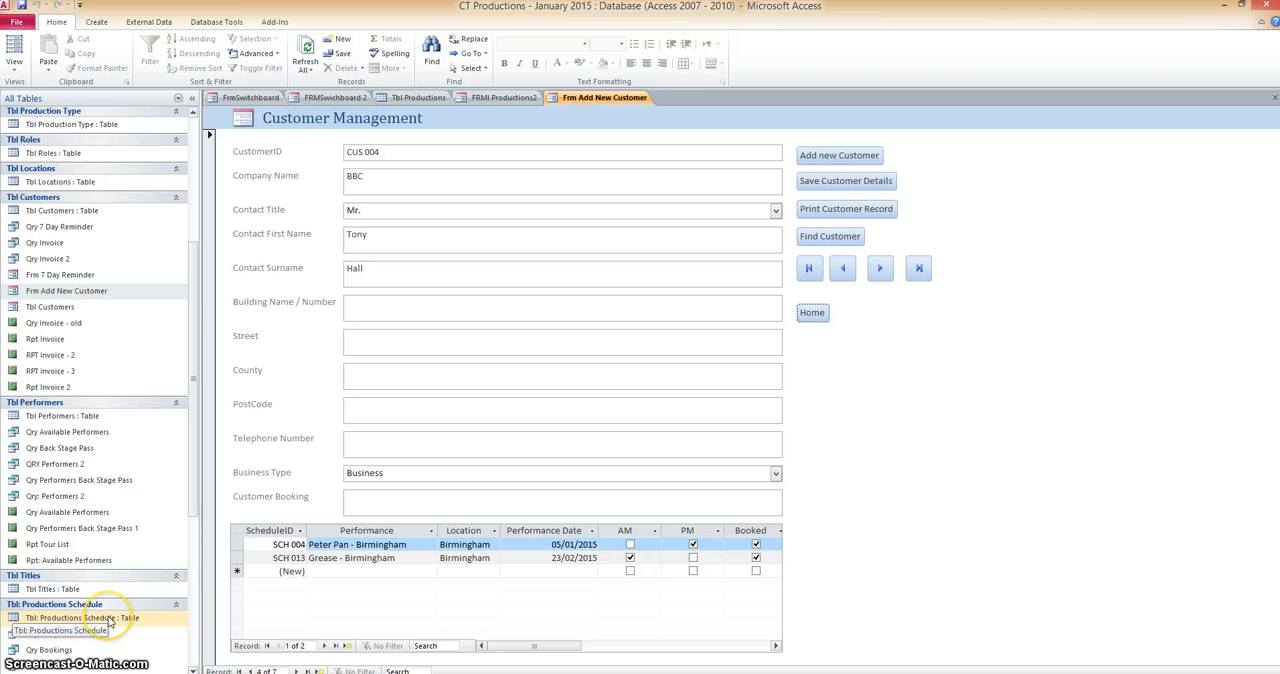
drag(193, 490, 185, 593)
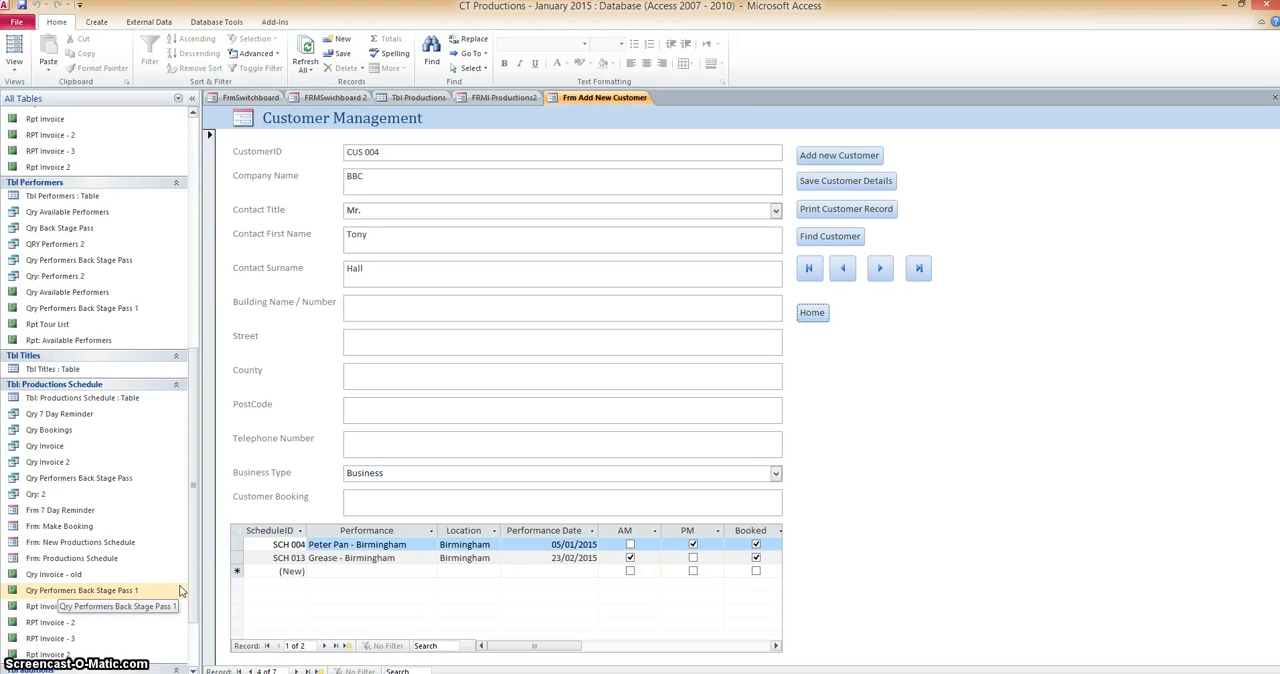